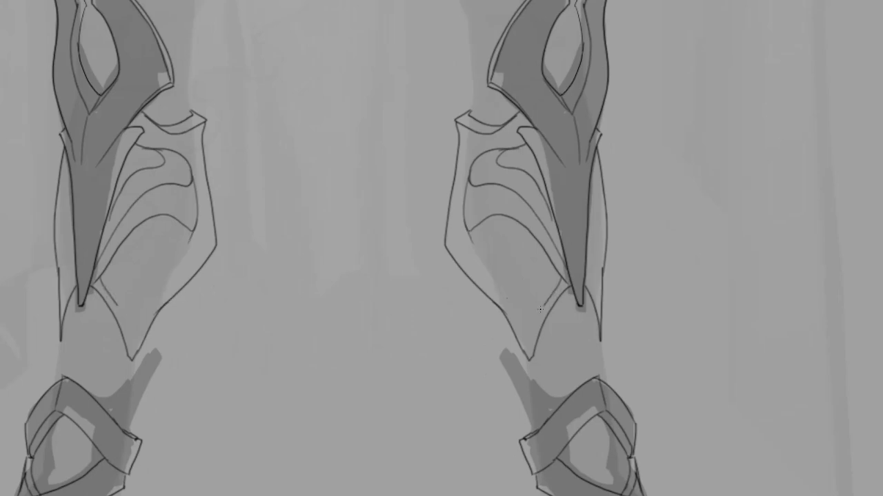
Step: Draw the inner contour lines on both shin guards and try curled trim lines near the hem of the thigh panels
scroll(554, 274, "up", 5)
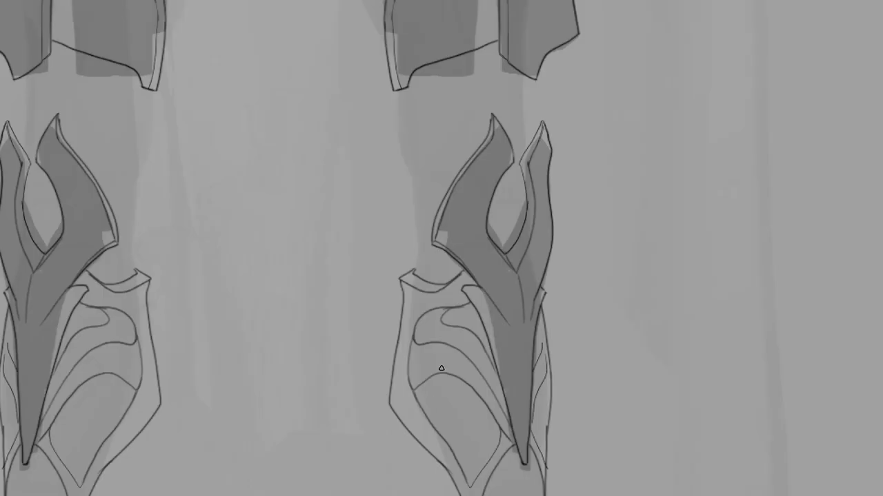
scroll(413, 383, "down", 5)
scroll(524, 240, "down", 5)
scroll(515, 282, "up", 5)
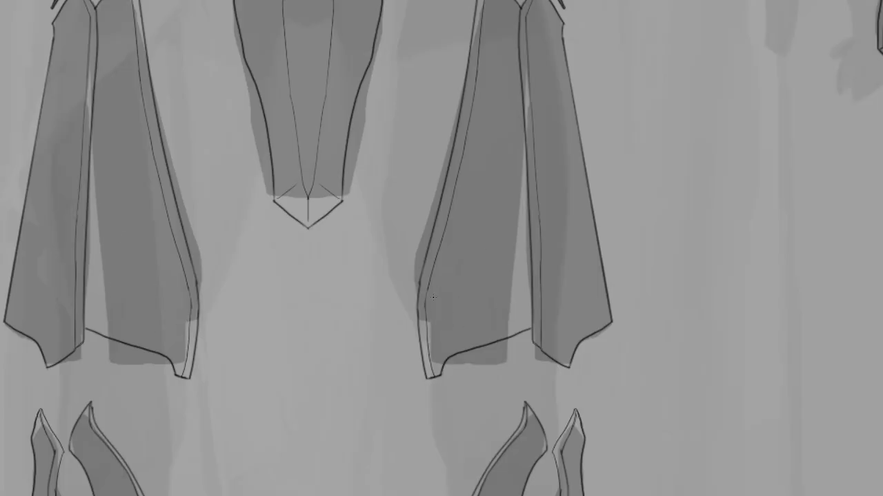
key("ctrl+z")
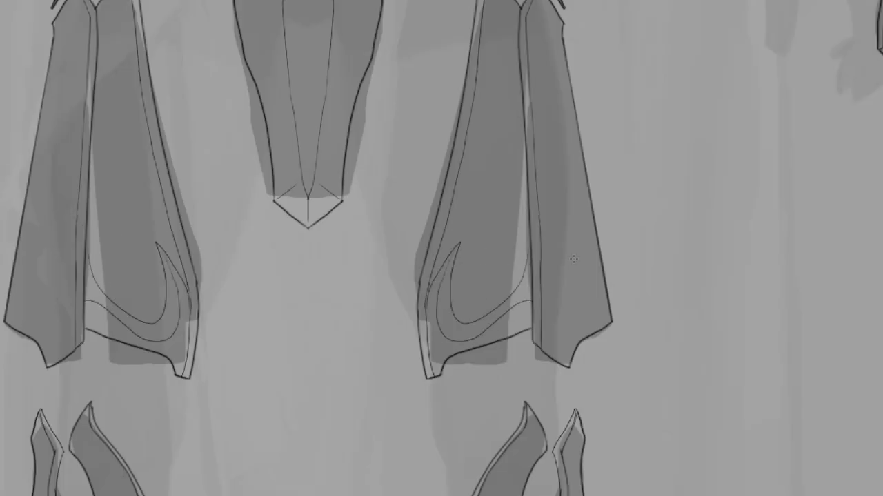
Step: Draw the mirrored brow, eye slit and face opening lines of the helmet with a thin line brush
scroll(533, 301, "down", 5)
scroll(441, 275, "up", 3)
left_click_drag(420, 62, 420, 288)
scroll(509, 262, "up", 3)
left_click_drag(509, 262, 508, 285)
left_click_drag(318, 138, 403, 262)
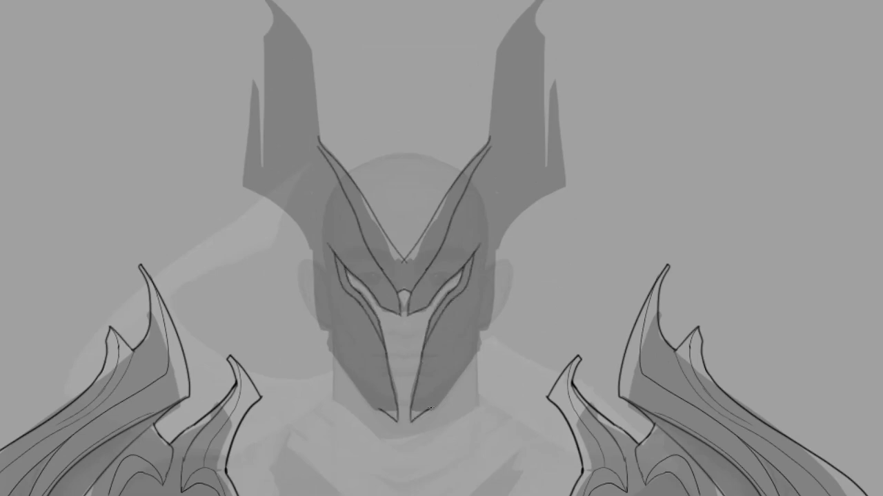
Step: Outline the helmet's outer cheek edges, the ear pieces and the curved lower edge of the horn crest
left_click_drag(412, 421, 485, 325)
left_click_drag(481, 279, 461, 348)
left_click_drag(531, 194, 555, 260)
left_click_drag(448, 331, 441, 269)
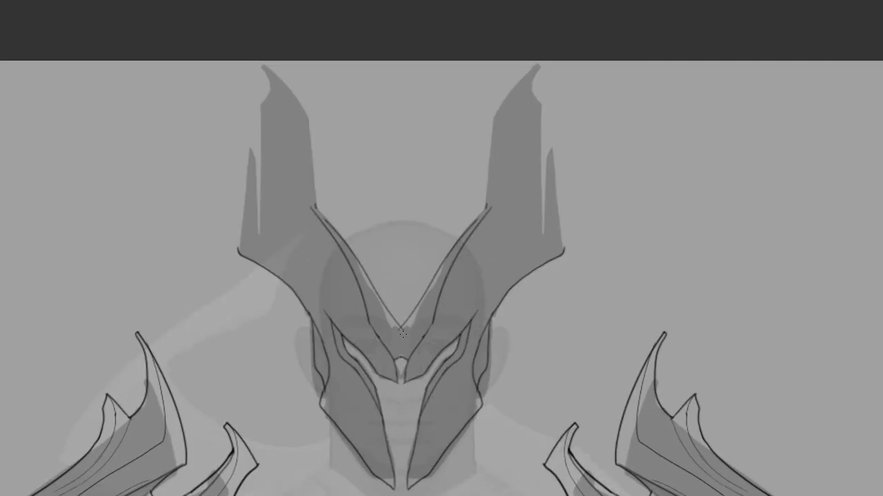
Step: Outline both helmet horns up to their hooked tips and add a flowing contour line inside each
left_click_drag(505, 277, 488, 325)
left_click_drag(520, 115, 470, 252)
left_click_drag(510, 166, 525, 108)
left_click_drag(538, 124, 513, 250)
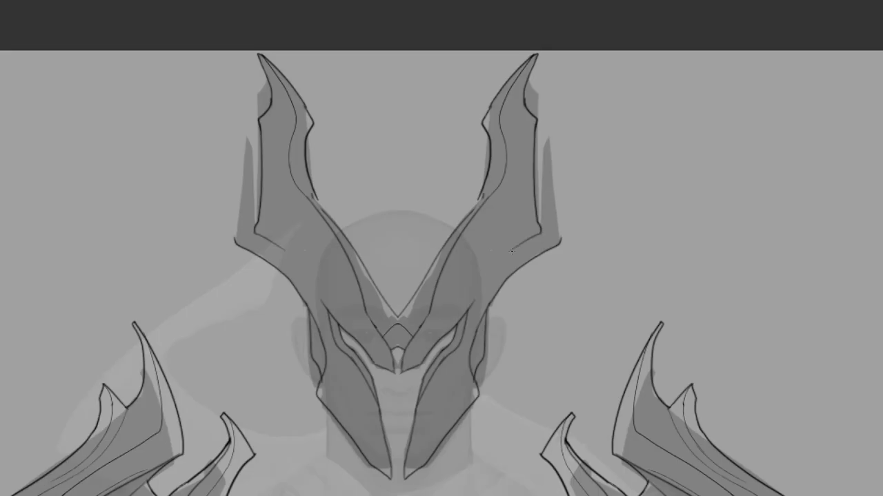
Step: Draw the small side spikes of the horns and add swirl ornament lines to the helmet and cheek plates
left_click_drag(510, 273, 560, 239)
mouse_move(552, 241)
left_mouse_down()
mouse_move(578, 216)
mouse_move(571, 274)
mouse_move(571, 244)
left_mouse_up()
mouse_move(565, 262)
left_mouse_down()
mouse_move(579, 204)
mouse_move(570, 245)
left_mouse_up()
mouse_move(597, 222)
left_mouse_down()
mouse_move(567, 264)
mouse_move(609, 236)
left_mouse_up()
left_click_drag(440, 339, 435, 396)
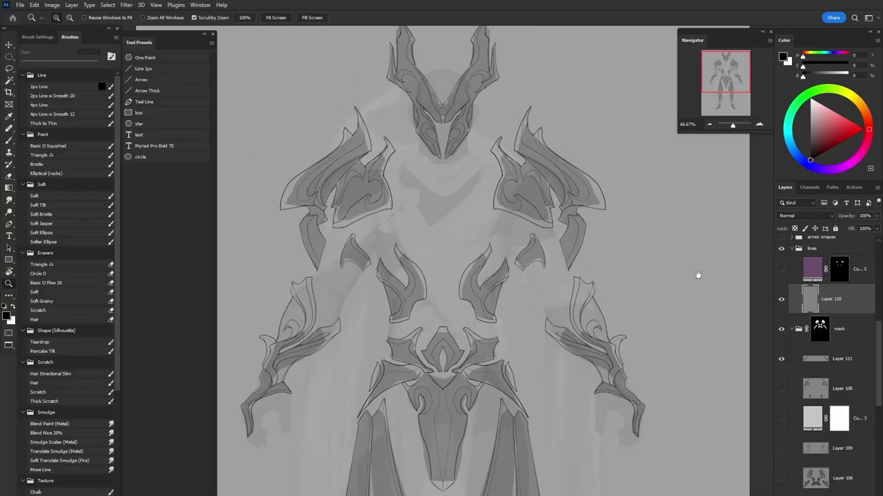
Step: Refine the rounded inner contour of the shin guards and line the pointed inner wings of the ankle guards
key("alt+F9")
scroll(418, 280, "up", 3)
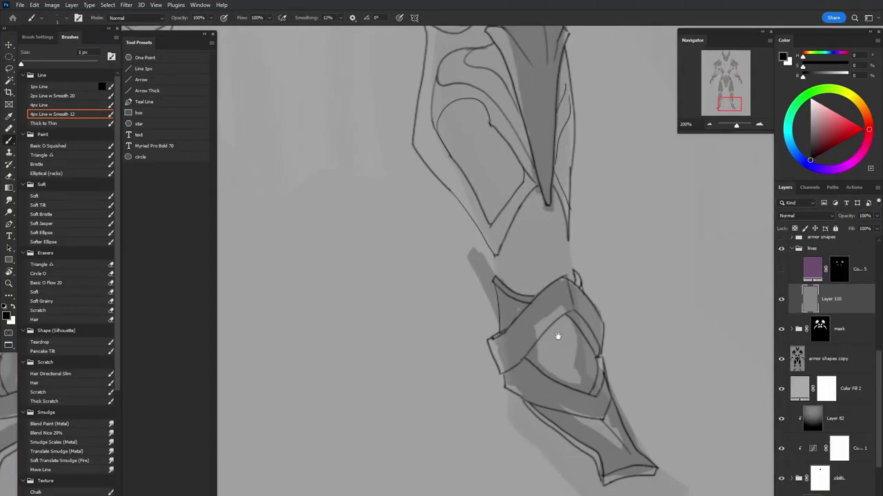
left_click_drag(554, 277, 556, 119)
key("ctrl+0")
scroll(607, 366, "up", 3)
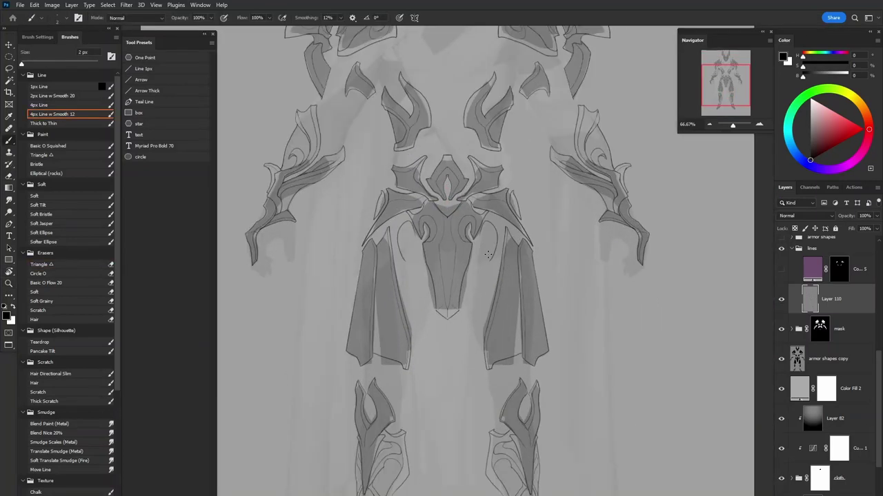
Step: Create a new layer and draw mirrored hooked hip plates with inner contour lines beside the central tasset
key("ctrl+shift+alt+n")
key("e")
left_click_drag(496, 440, 502, 384)
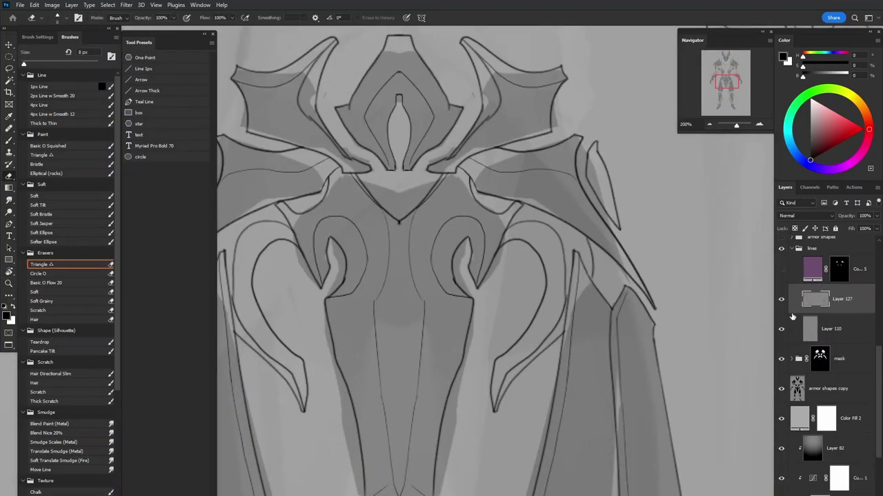
key("Tab")
scroll(610, 237, "down", 3)
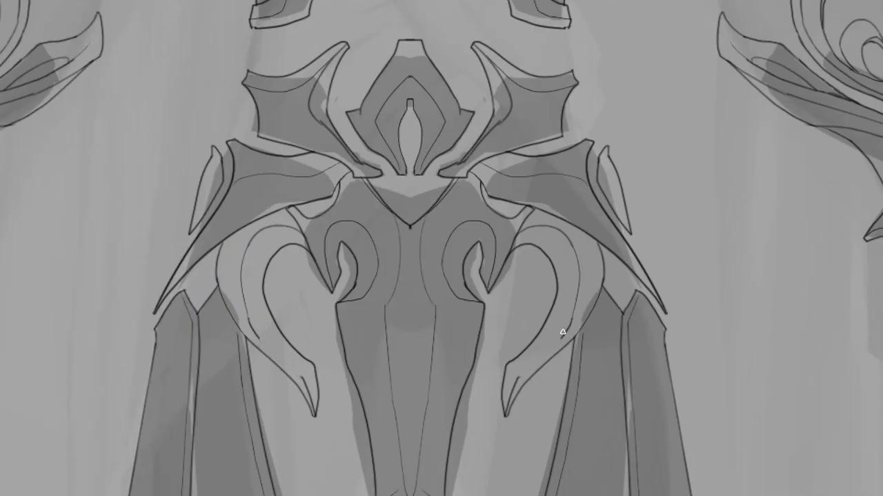
Step: Refine the lines of the pointed plate ends near the elbow on the forearm guards
key("Tab")
key("Tab")
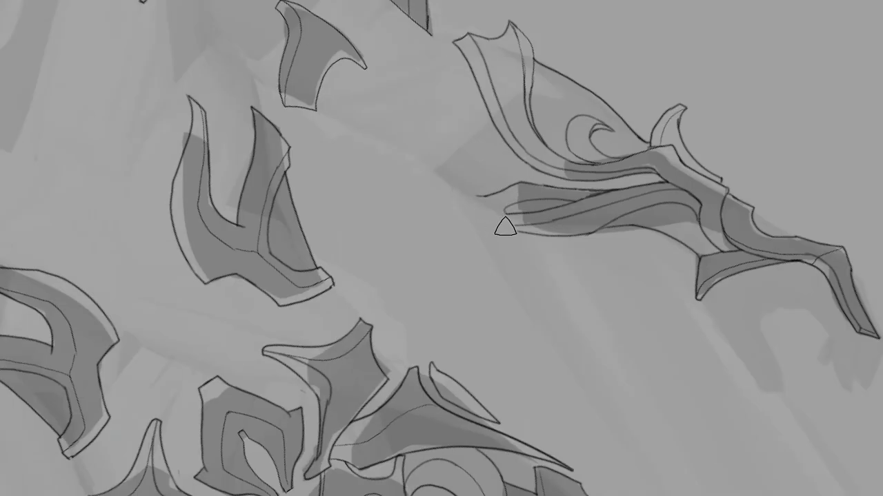
left_click_drag(506, 186, 533, 307)
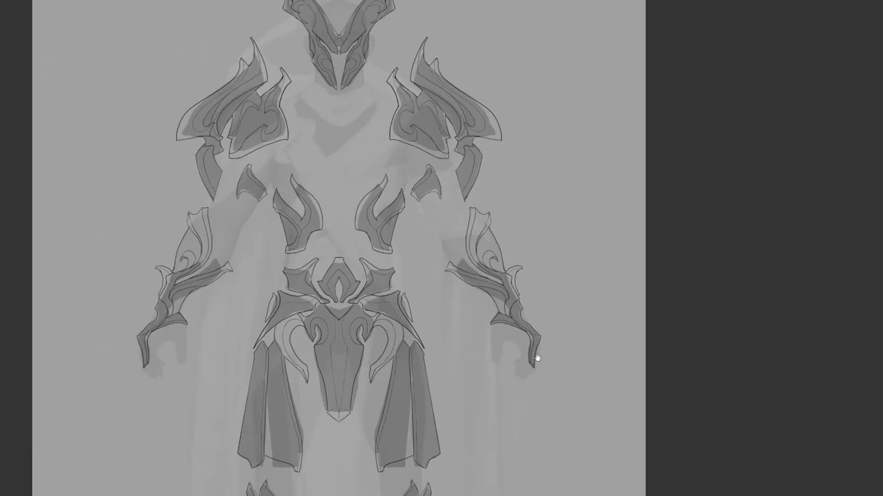
Step: Draw curled, hook-shaped ornament lines with an inner contour on the lower part of both inner thigh panels
key("Tab")
key("Tab")
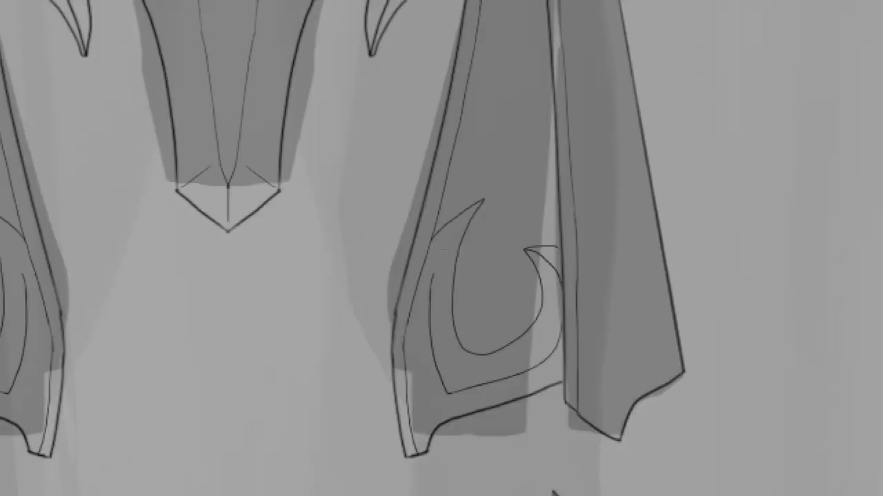
left_click_drag(446, 249, 490, 162)
mouse_move(500, 277)
left_mouse_down()
mouse_move(484, 318)
mouse_move(492, 353)
mouse_move(464, 361)
left_mouse_up()
left_click_drag(464, 361, 350, 358)
scroll(432, 360, "down", 3)
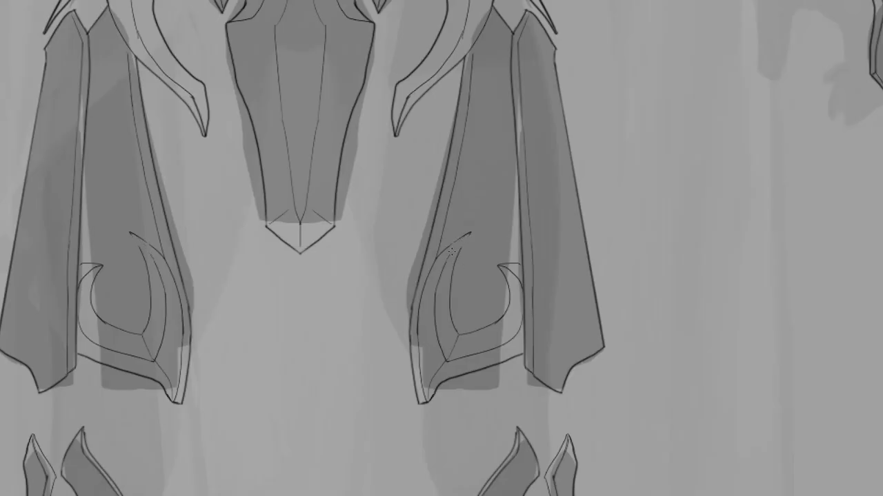
Step: Reshape the hems of the thigh panels into pointed corners and add a wavy trim to the outer panels
scroll(576, 337, "up", 2)
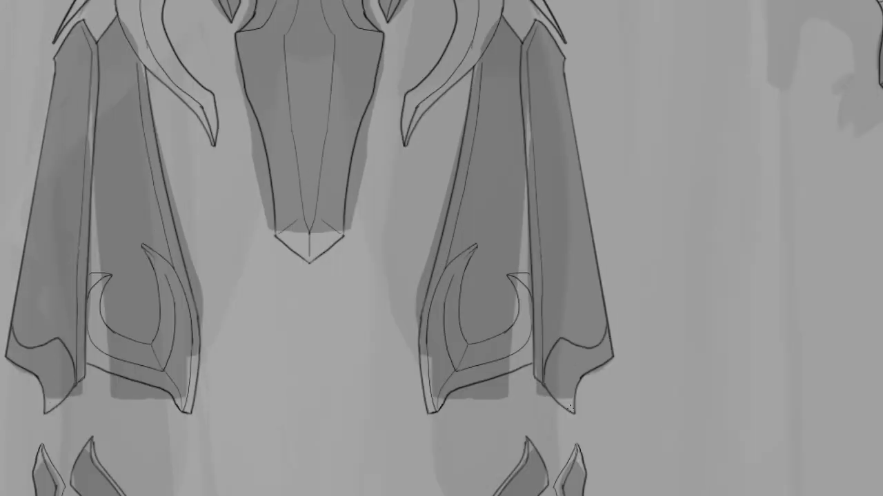
scroll(611, 338, "up", 2)
left_click_drag(343, 453, 461, 381)
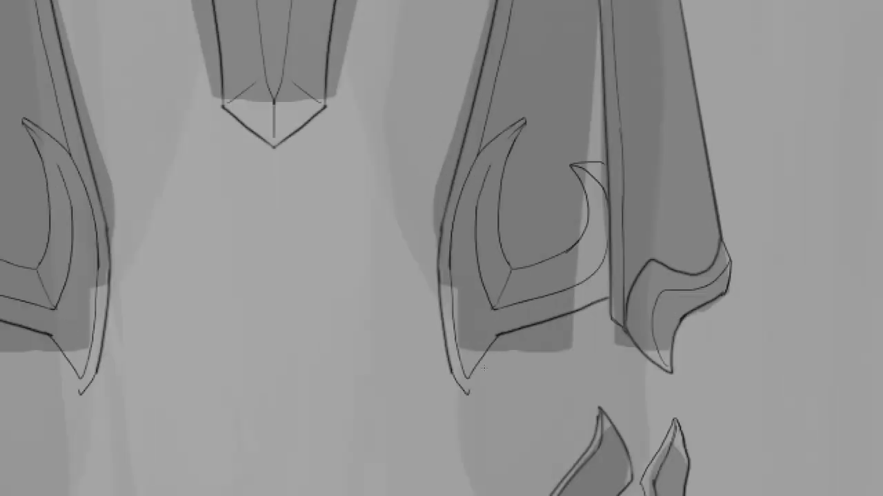
scroll(512, 334, "down", 6)
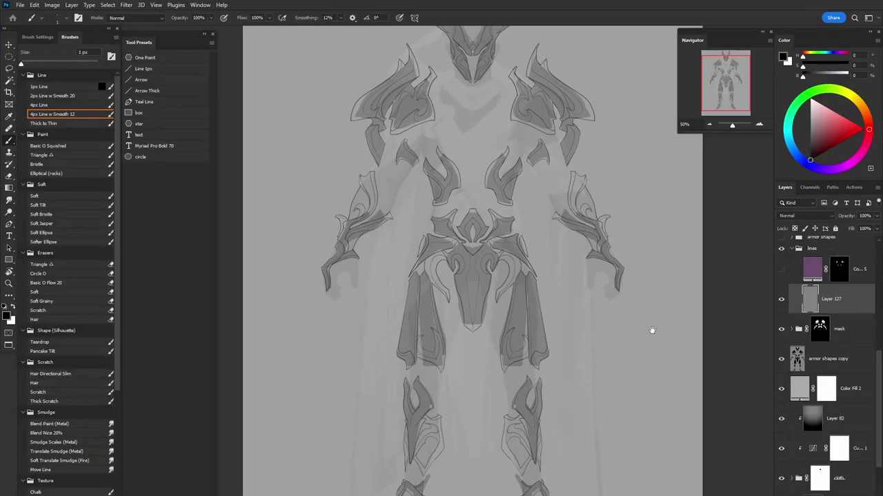
Step: Erase part of the shin guards' inner contour and redraw it as a crescent-shaped curl on both legs
scroll(518, 412, "up", 3)
key("e")
left_click_drag(518, 412, 462, 347)
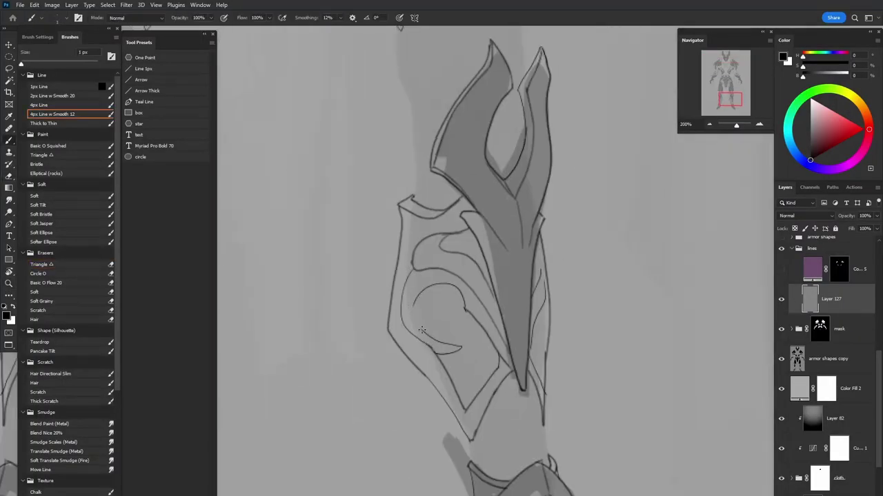
left_click_drag(417, 298, 526, 329)
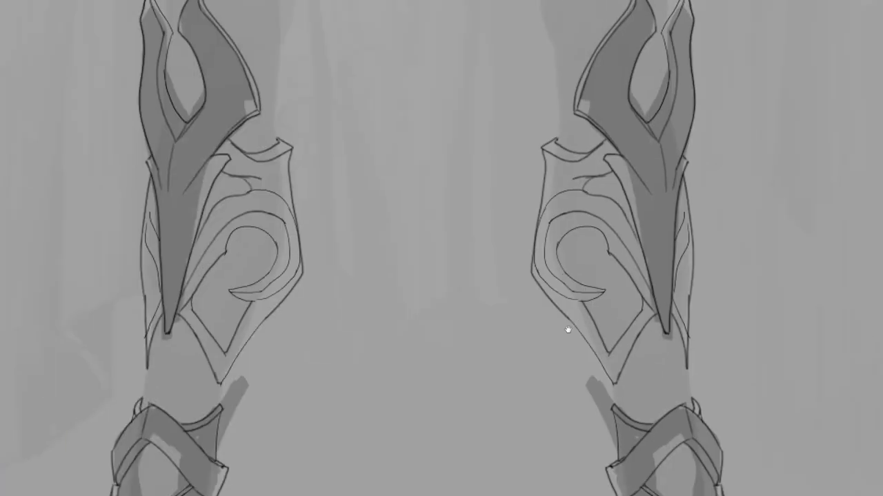
left_click_drag(567, 330, 496, 325)
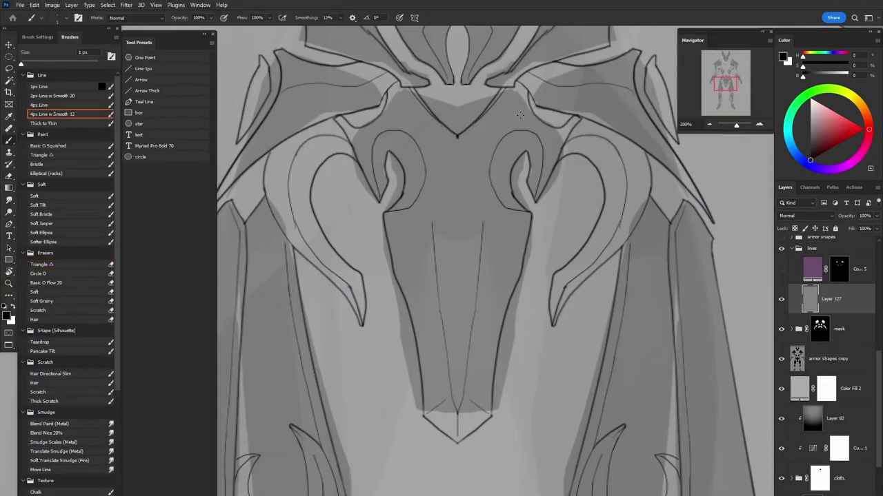
Step: Redraw the central tasset's inner lines as mirrored flowing curves with a heart-topped inset ending in a pointed tip
left_click_drag(482, 309, 494, 229)
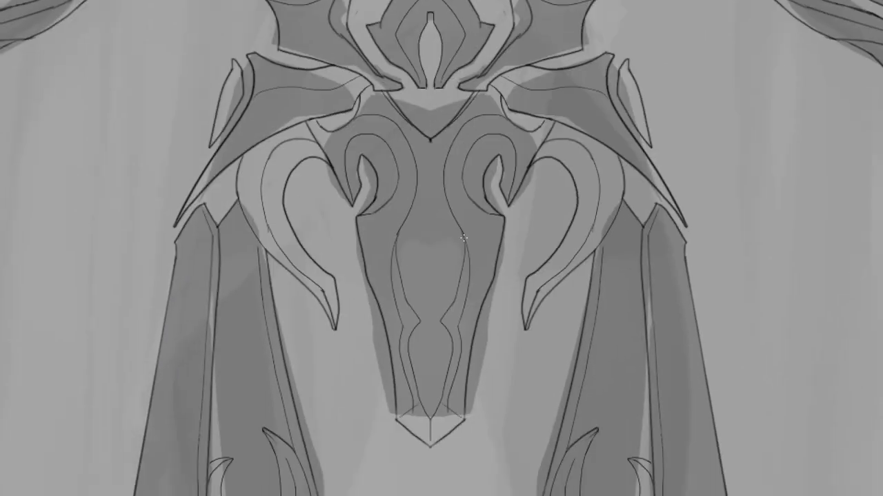
left_click_drag(471, 409, 493, 354)
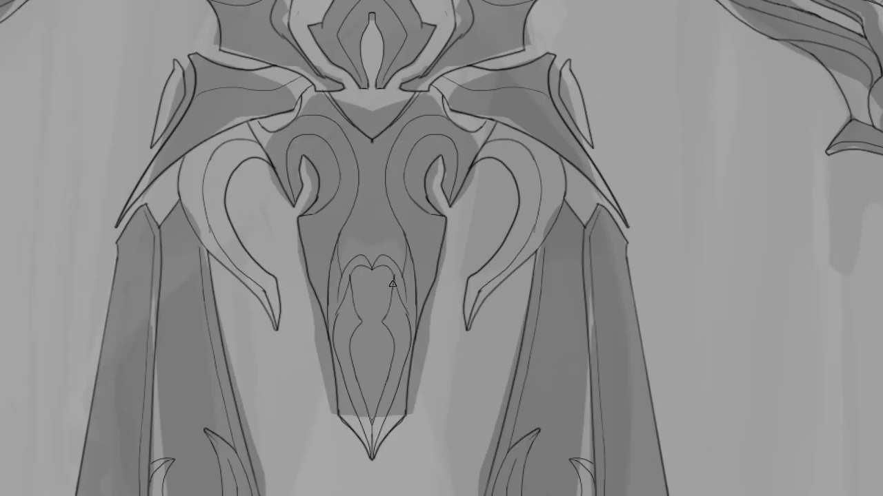
mouse_move(402, 251)
left_mouse_down()
mouse_move(407, 324)
mouse_move(398, 346)
left_mouse_up()
left_click_drag(508, 384, 506, 323)
key("Return")
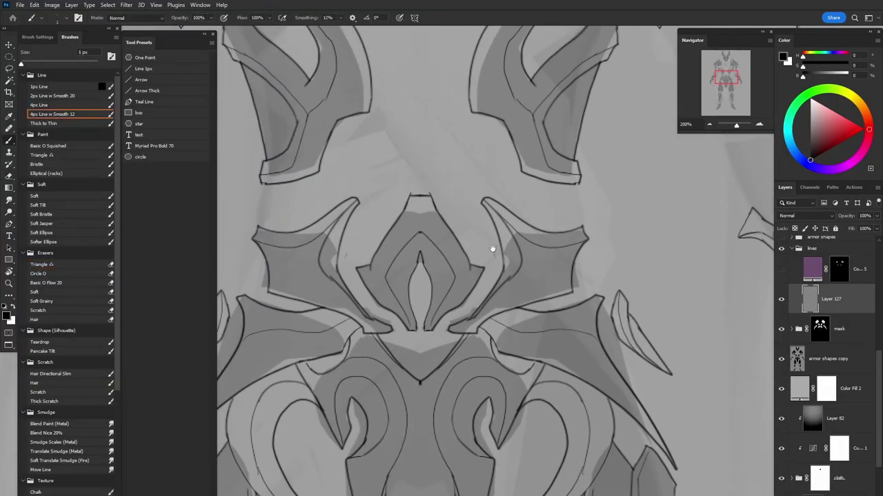
Step: Draw a curved, hooked fin below each upper-arm guard at the inner elbow
left_click_drag(493, 248, 582, 266)
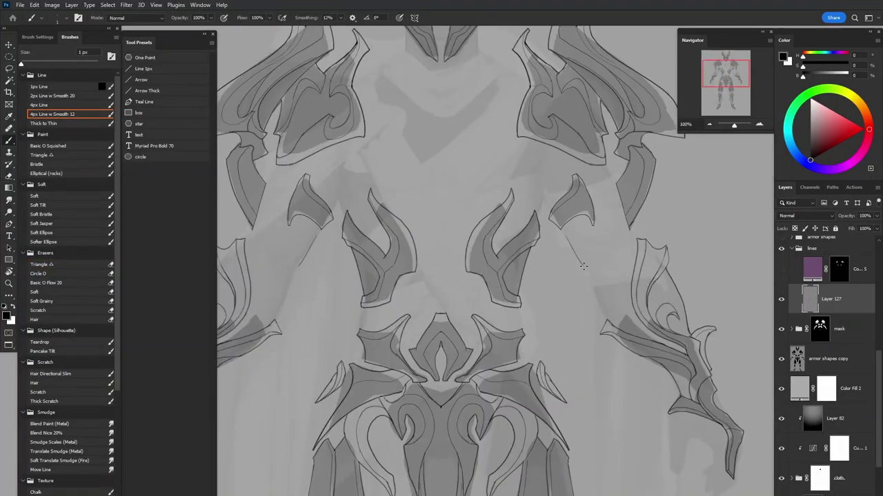
scroll(607, 191, "up", 3)
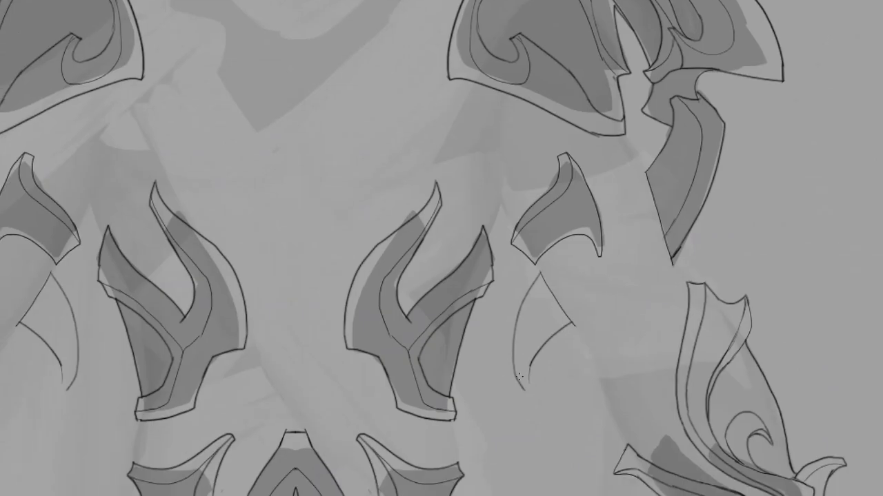
left_click_drag(545, 383, 429, 326)
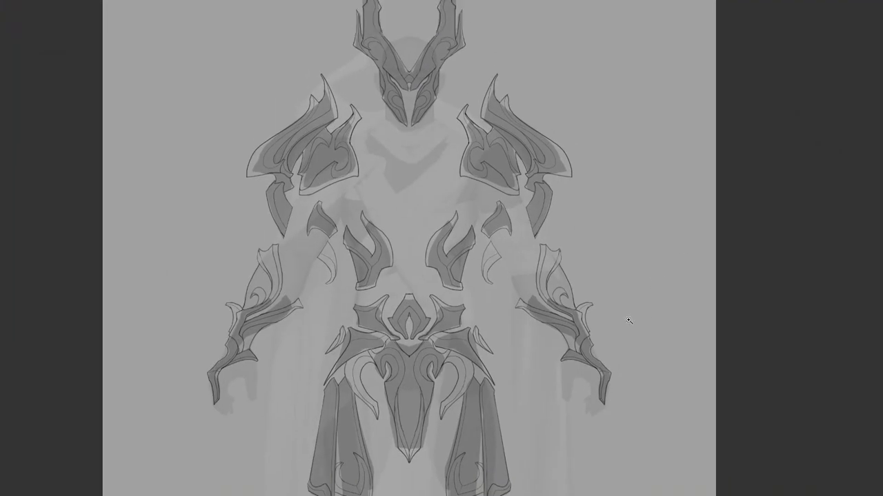
Step: Select the empty area around the armor line art with the Magic Wand and invert the selection to the armor shapes
scroll(626, 321, "down", 5)
scroll(620, 324, "up", 4)
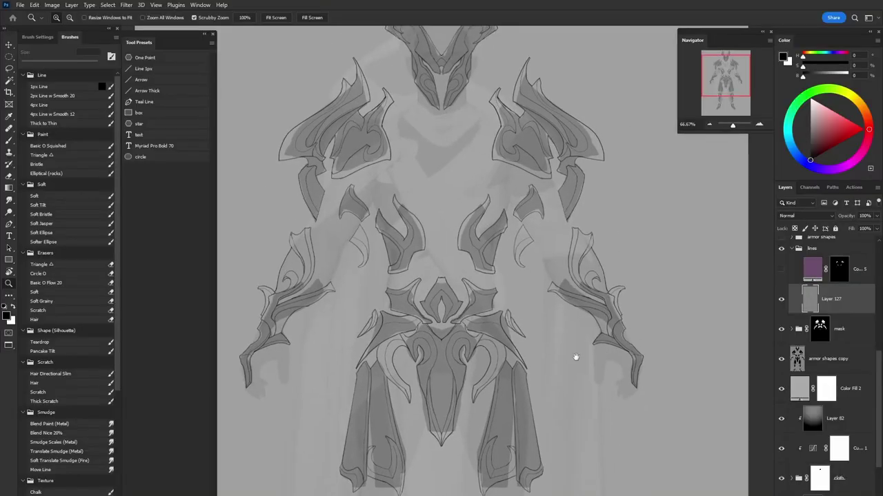
scroll(579, 358, "up", 1)
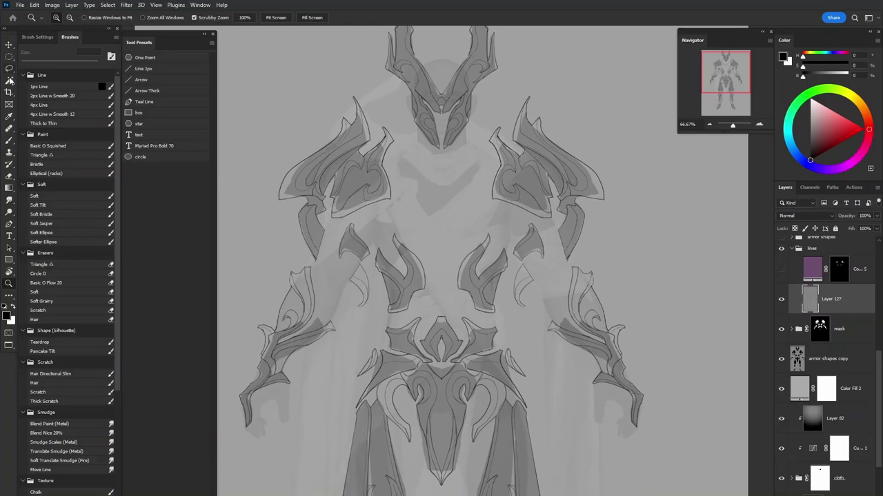
left_click(10, 77)
left_click(655, 209)
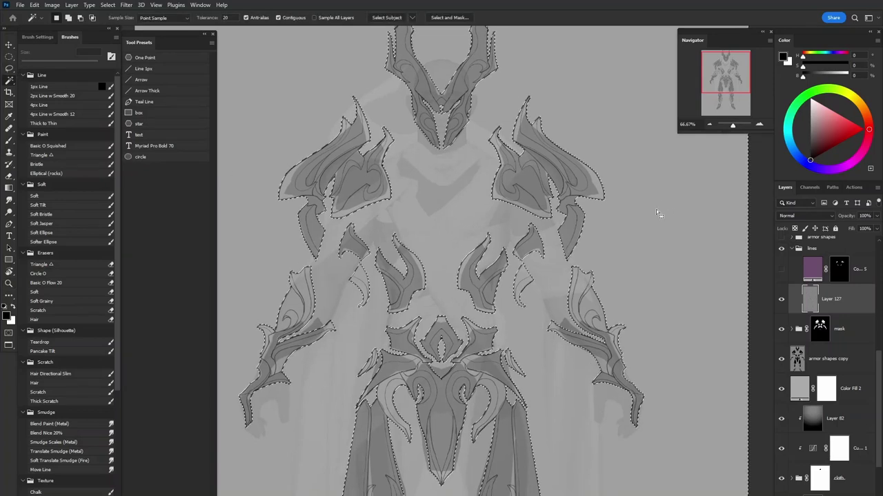
left_click(108, 5)
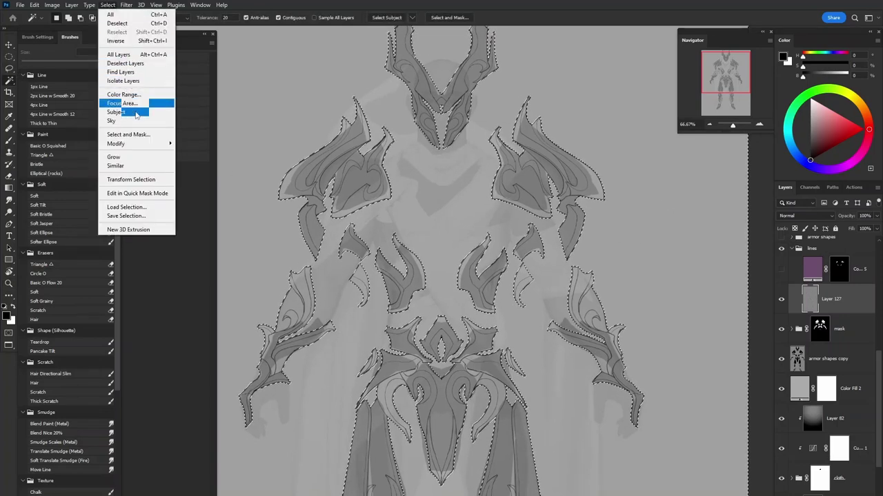
mouse_move(150, 146)
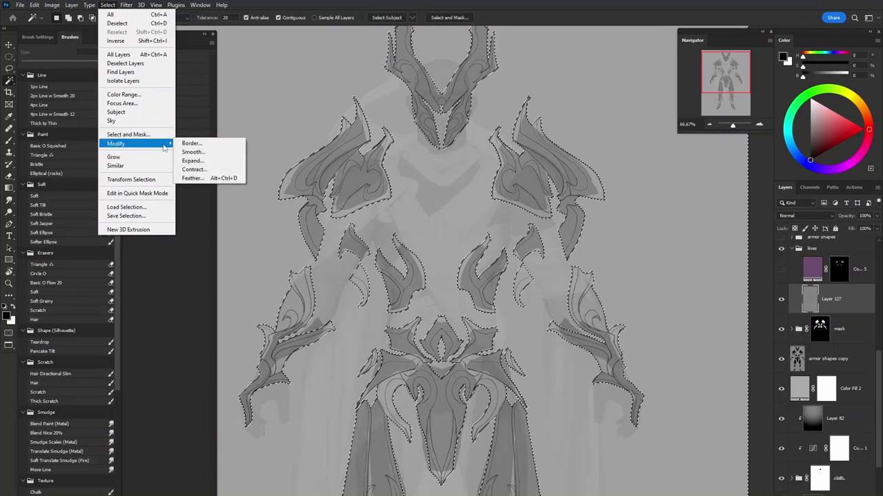
left_click(116, 41)
left_click_drag(465, 186, 446, 242)
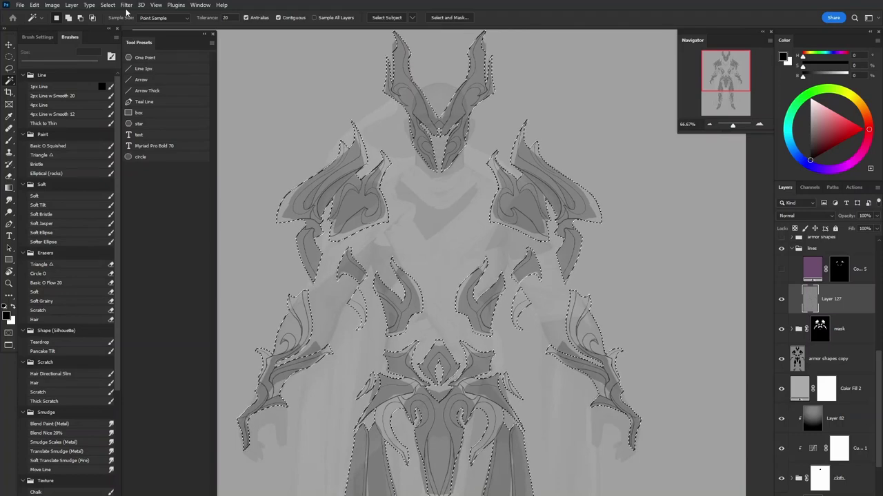
Step: Contract the armor selection so its edge sits inside the outer contour lines
left_click(108, 5)
mouse_move(164, 144)
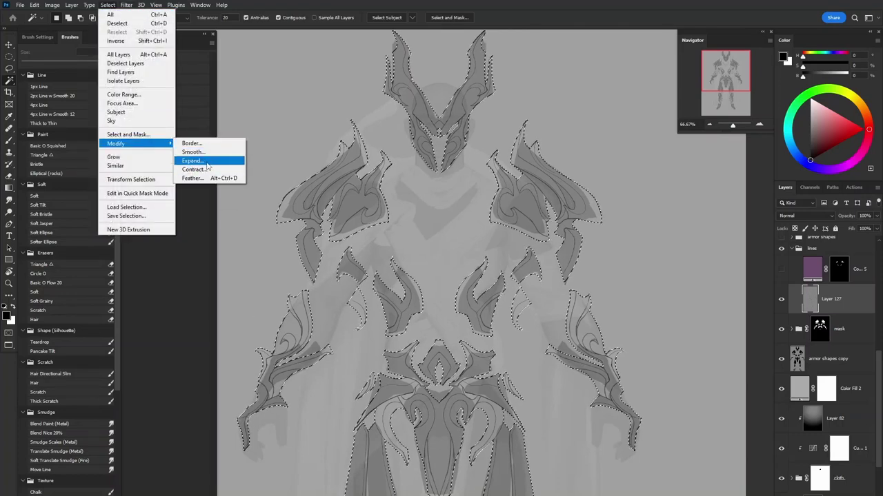
left_click(355, 150)
key("z")
left_click_drag(355, 150, 352, 171)
scroll(352, 171, "up", 2)
left_click(107, 5)
mouse_move(138, 144)
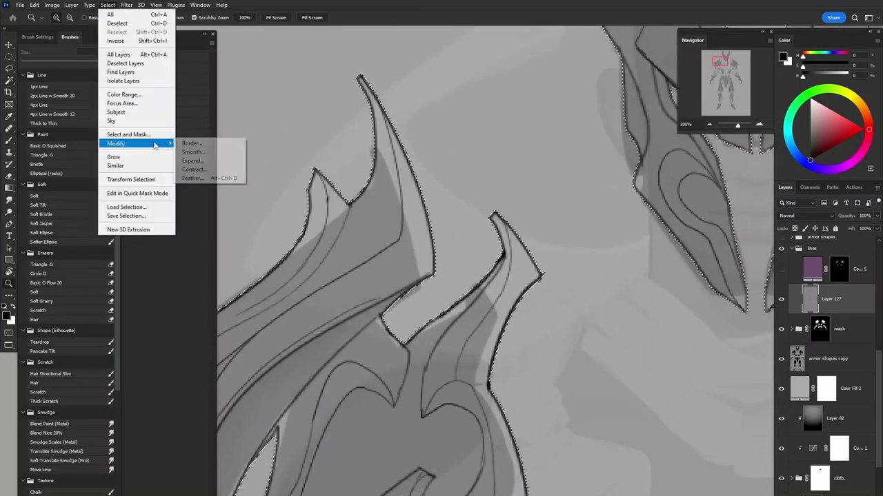
left_click(193, 169)
left_click(483, 173)
Step: Examine the contracted selection's edges around the helmet, shoulder guards, belt and leg armor
scroll(484, 287, "right", 10)
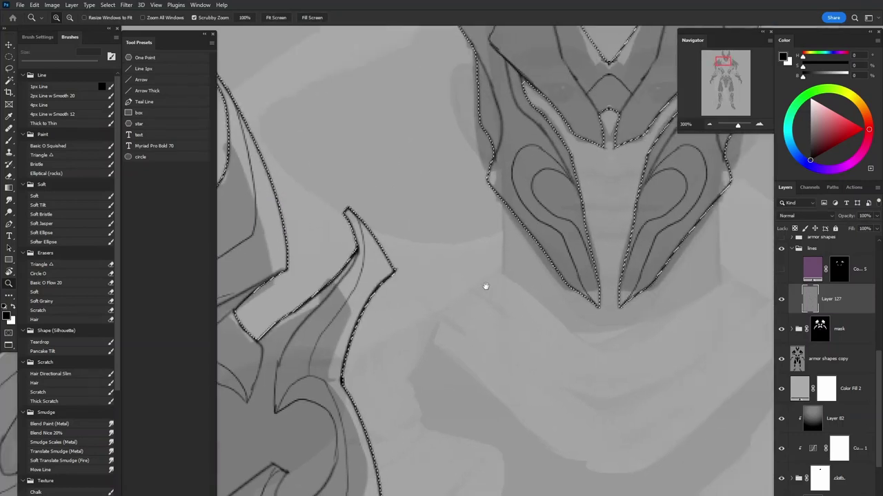
scroll(611, 278, "down", 3)
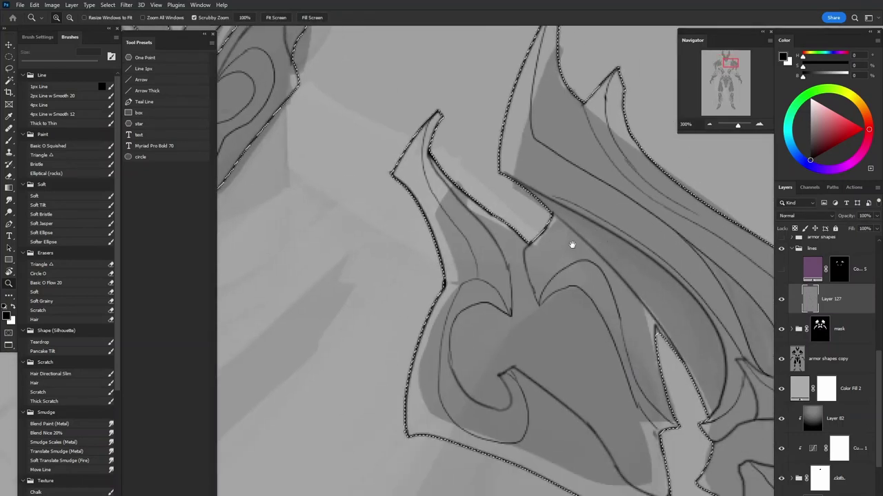
scroll(571, 244, "down", 5)
scroll(572, 244, "down", 10)
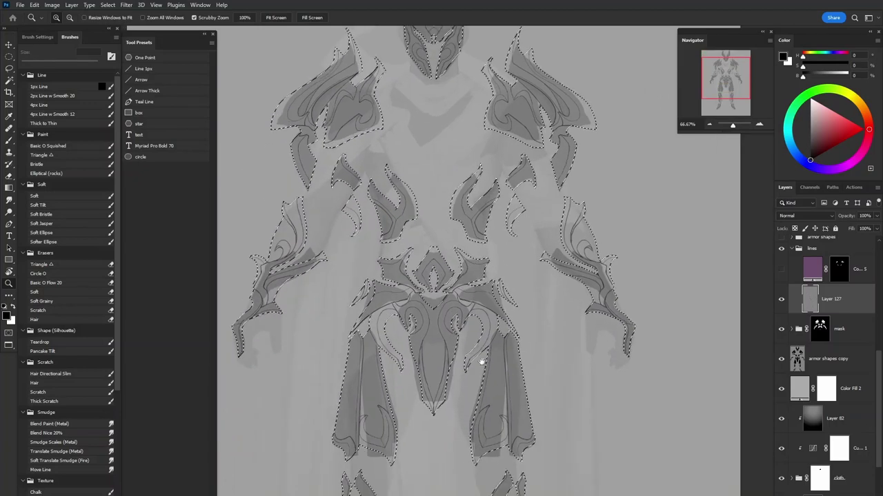
scroll(578, 347, "down", 2)
scroll(570, 282, "up", 3)
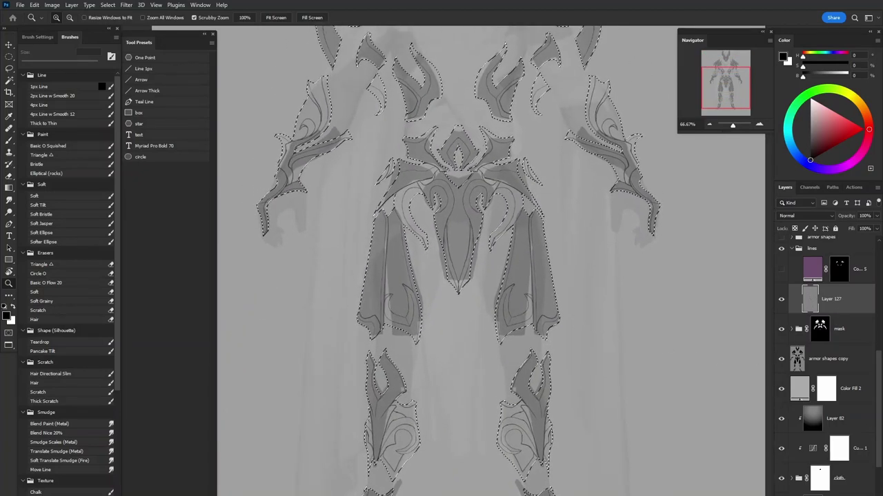
scroll(635, 418, "up", 5)
Step: Add a black (000000) Solid Color fill layer masked to the armor selection above the line art
left_click(782, 416)
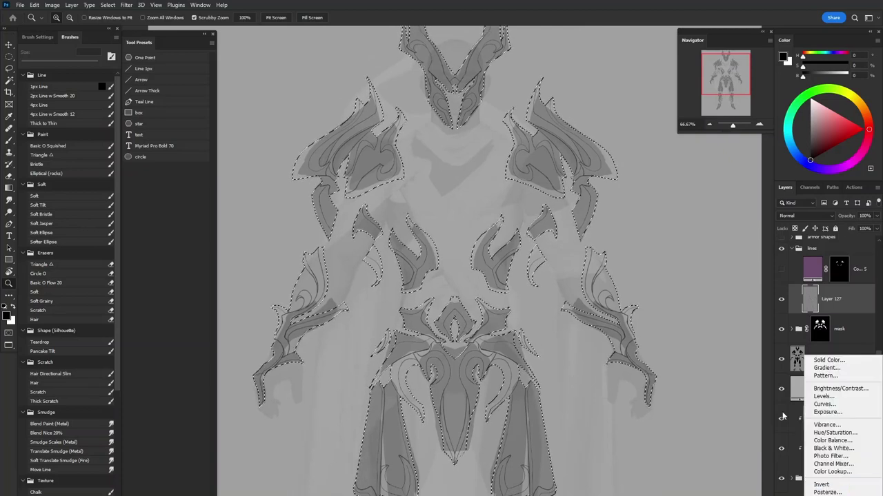
key("Escape")
left_click_drag(834, 448, 829, 418)
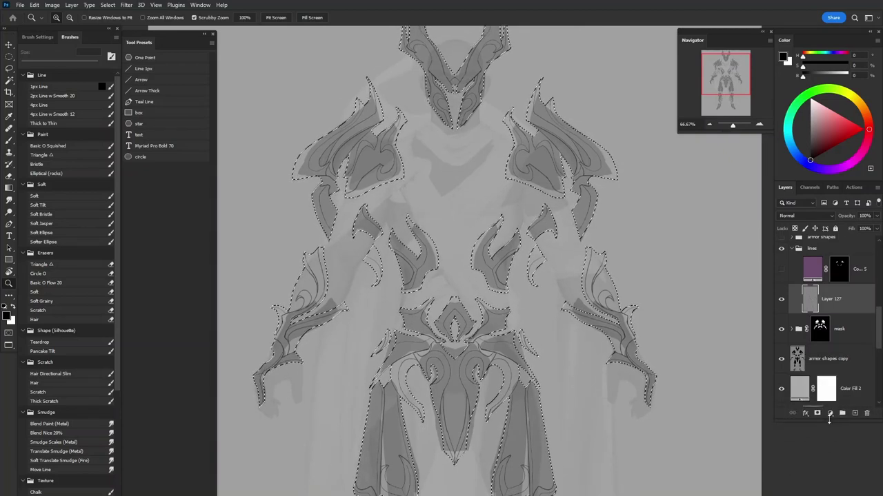
left_click(830, 414)
left_click(827, 252)
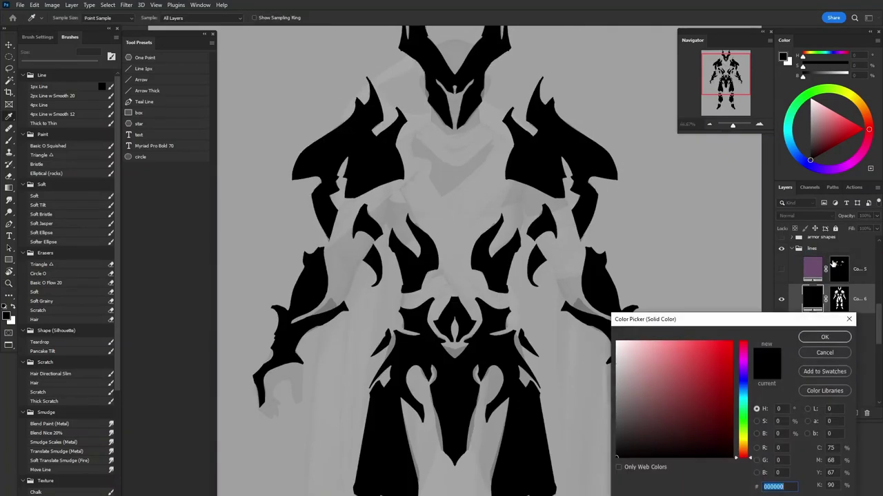
left_click(822, 338)
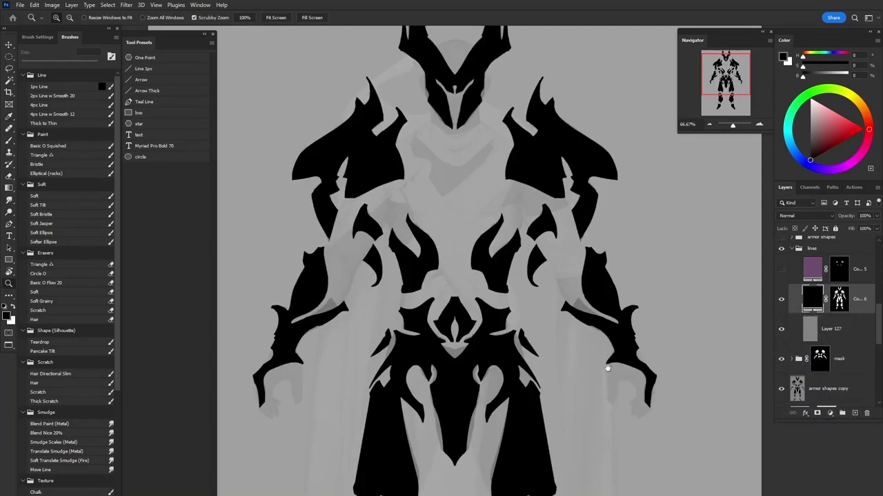
Step: Move the black fill's armor mask onto the mask group, replacing the group's existing layer mask
left_click_drag(607, 367, 602, 399)
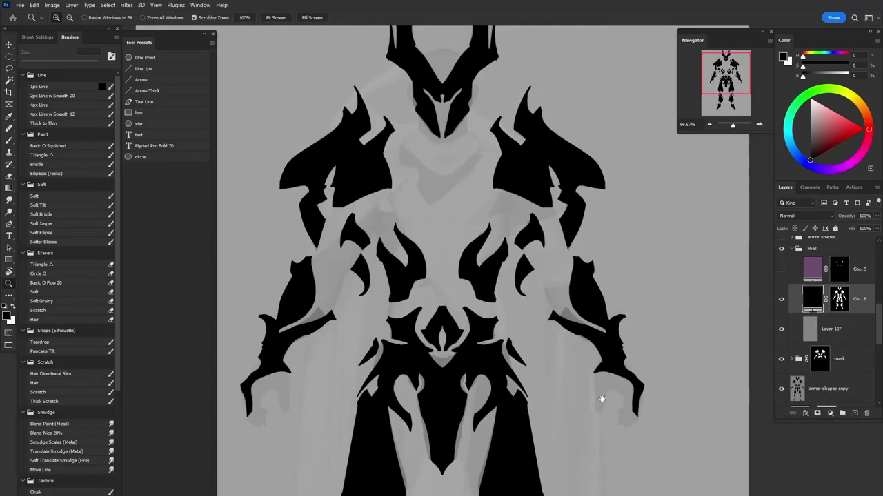
key("ctrl+minus")
key("ctrl+minus")
key("ctrl+plus")
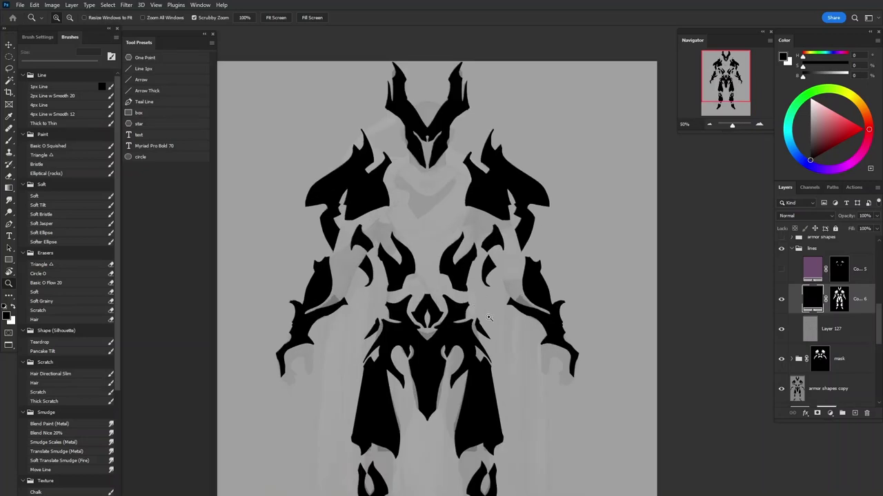
left_click_drag(596, 293, 591, 260)
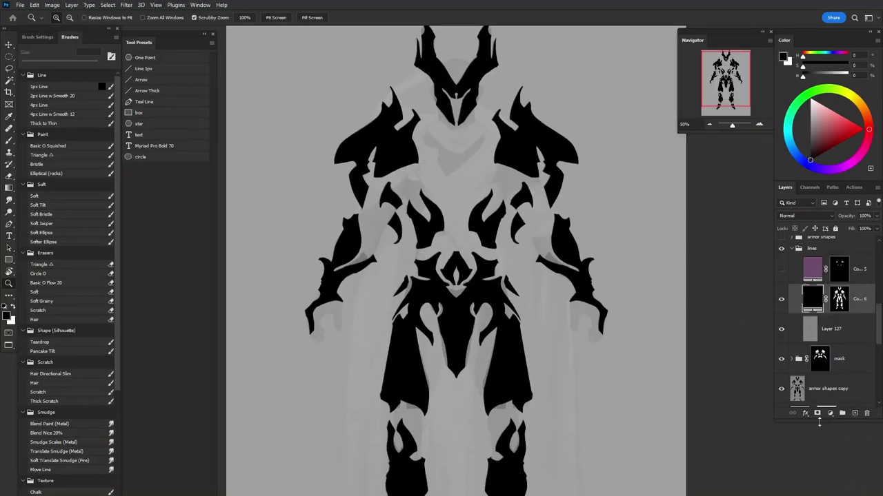
left_click_drag(820, 422, 820, 495)
left_click(800, 364)
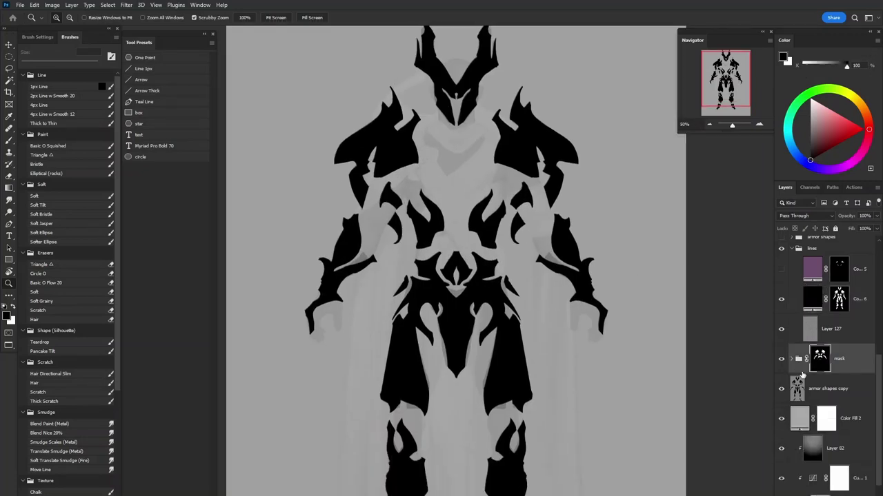
left_click_drag(712, 398, 690, 414)
left_click(841, 304)
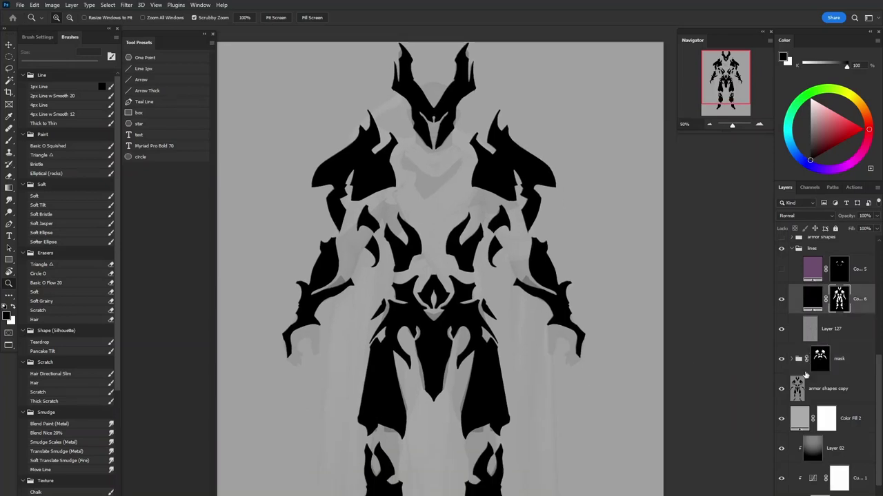
left_click_drag(839, 298, 819, 359)
left_click(844, 344)
Step: Hide the black Color Fill 6 layer and rename the line layer as lineart
left_click(811, 323)
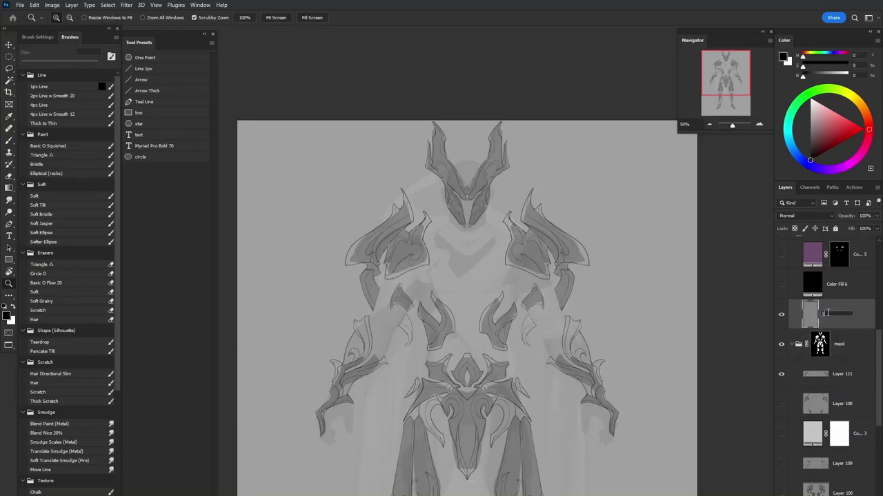
left_click_drag(617, 341, 657, 315)
Step: Duplicate the lineart layer and delete the copy
key("ctrl+j")
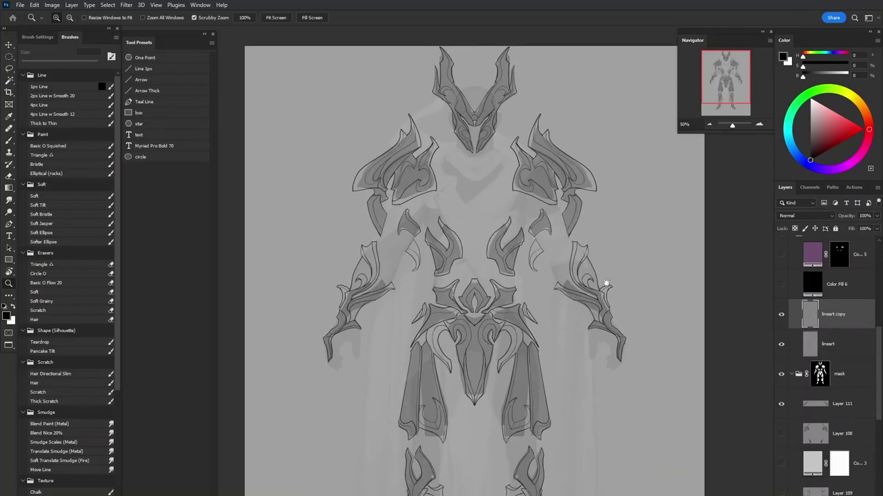
left_click_drag(605, 282, 622, 274)
left_click(781, 344)
key("Delete")
Step: Hide Layer 111 inside the mask group
left_click(844, 349)
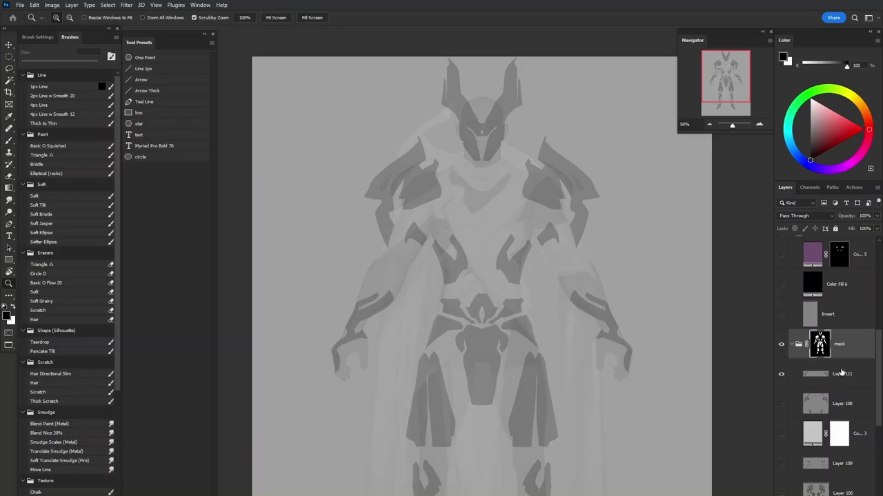
scroll(834, 359, "down", 3)
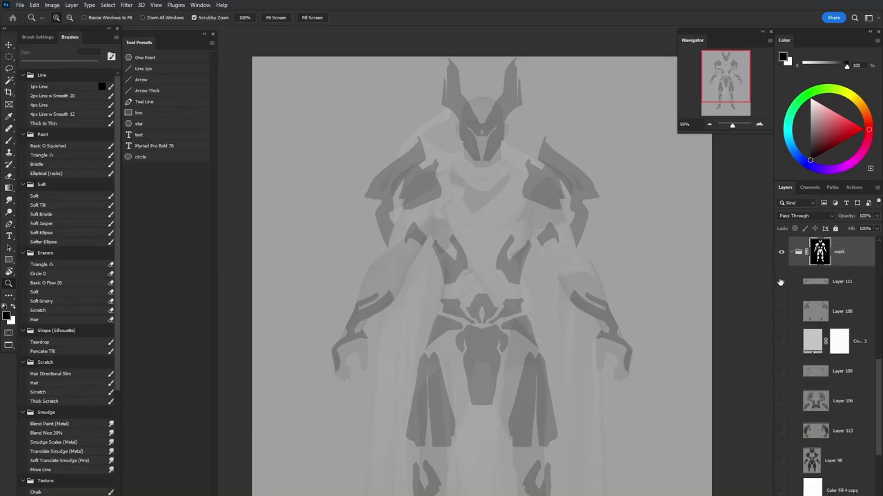
scroll(870, 365, "up", 2)
left_click(835, 312)
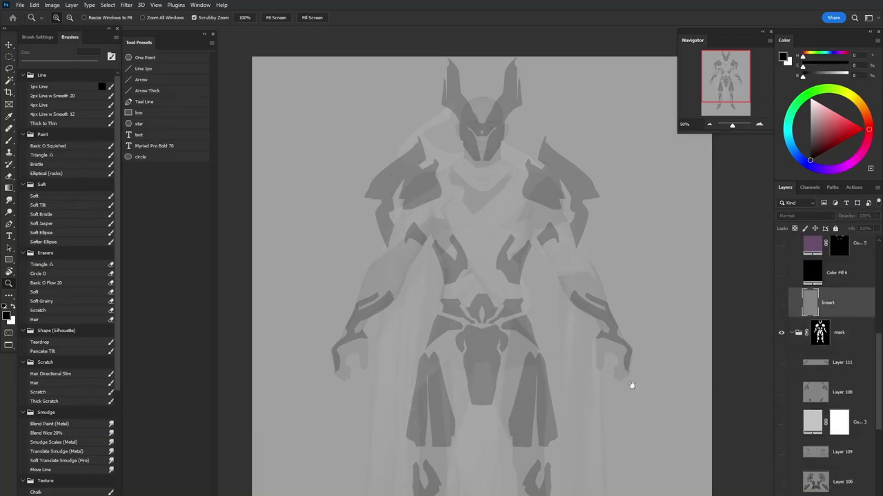
Step: Hide the old armor shapes copy layer and show the lineart layer over the body sketch
scroll(630, 384, "down", 1)
key("v")
left_click_drag(635, 377, 652, 416)
scroll(828, 387, "up", 5)
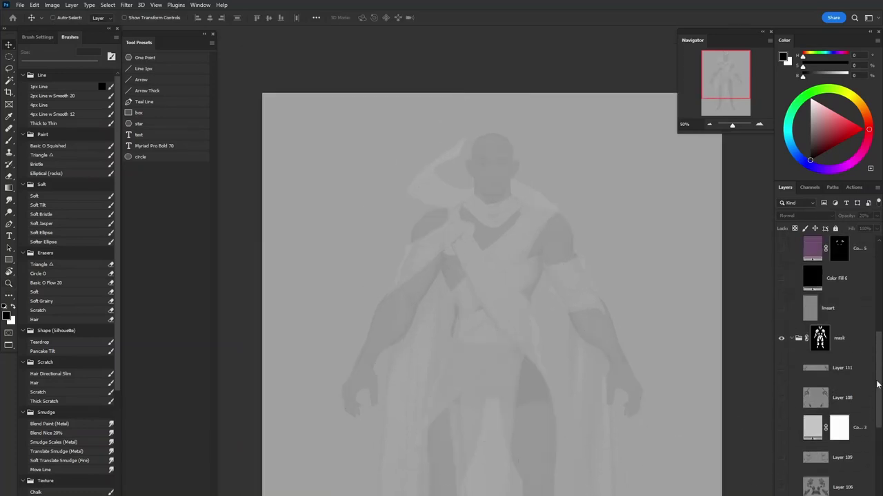
left_click(780, 413)
scroll(691, 365, "down", 4)
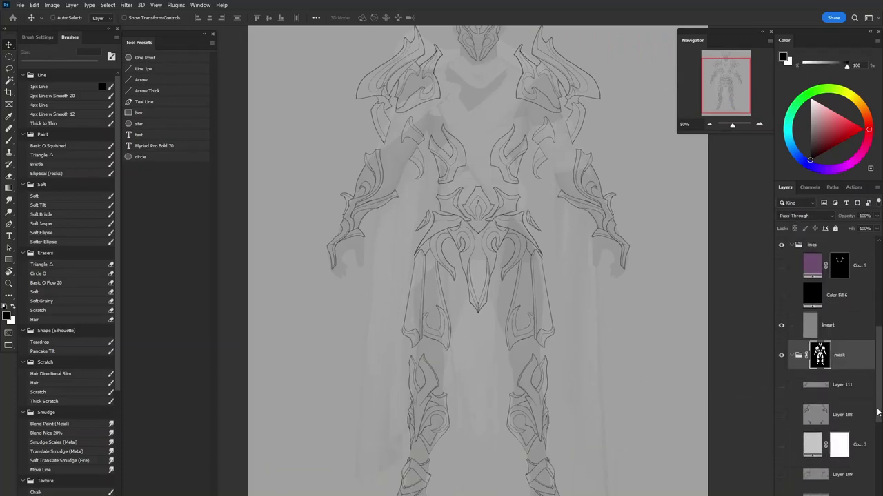
Step: Show the white Color Fill 4 copy layer in the mask group to fill the armor shapes
scroll(831, 445, "down", 2)
left_click(835, 284)
left_click(838, 312)
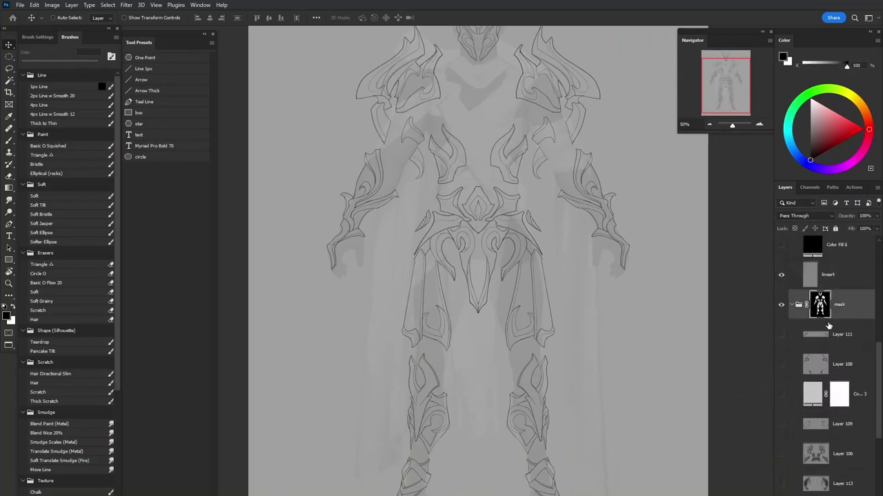
scroll(871, 412, "down", 2)
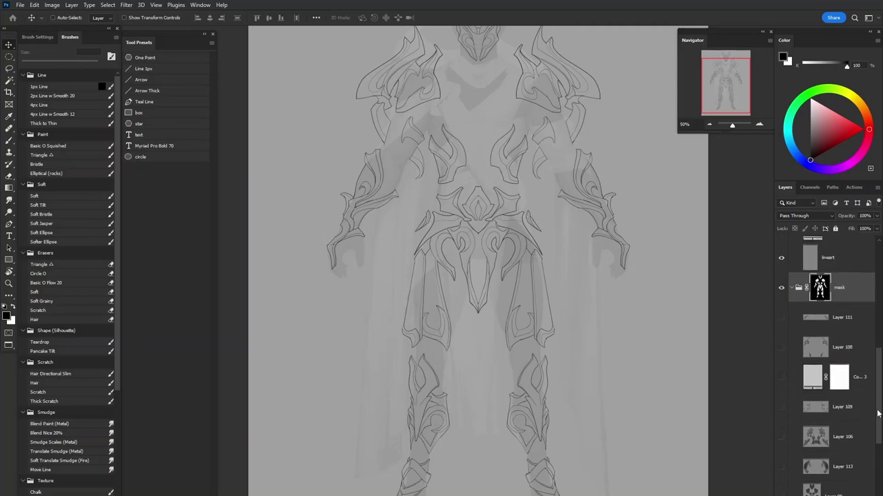
scroll(583, 236, "down", 1)
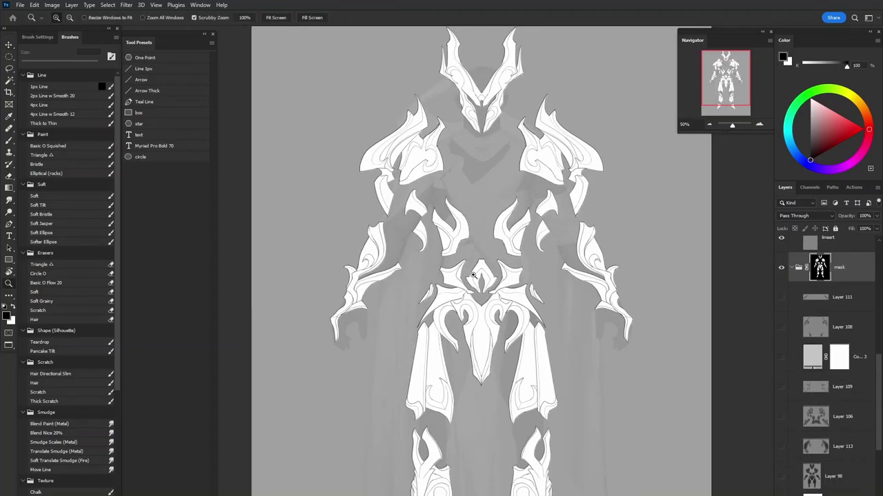
Step: Examine how the white armor fill matches the line art from the helmet down to the legs
scroll(572, 269, "up", 2)
scroll(569, 283, "down", 1)
scroll(566, 293, "up", 1)
scroll(568, 289, "down", 1)
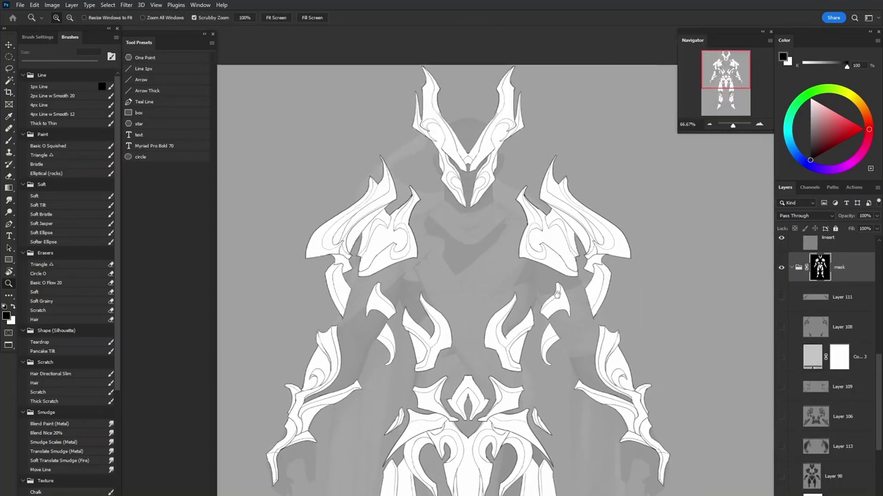
scroll(576, 351, "up", 1)
scroll(595, 280, "down", 4)
scroll(618, 303, "down", 2)
scroll(617, 301, "up", 1)
scroll(628, 325, "up", 6)
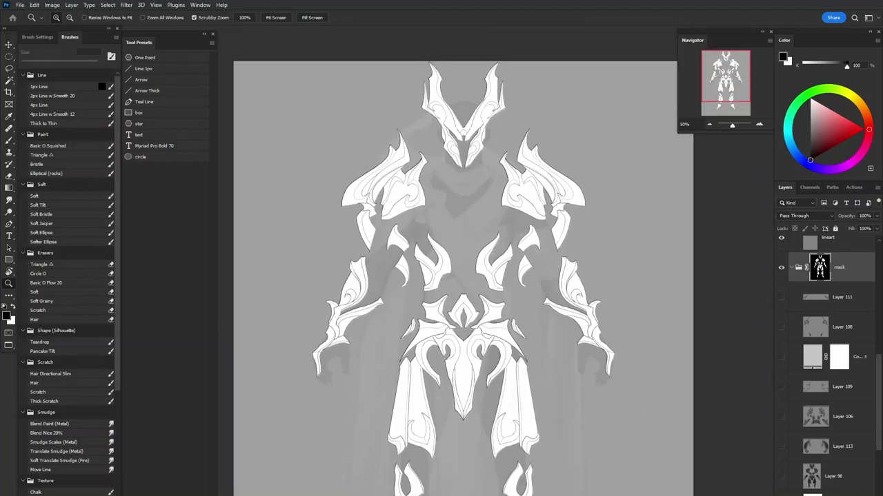
scroll(620, 374, "down", 2)
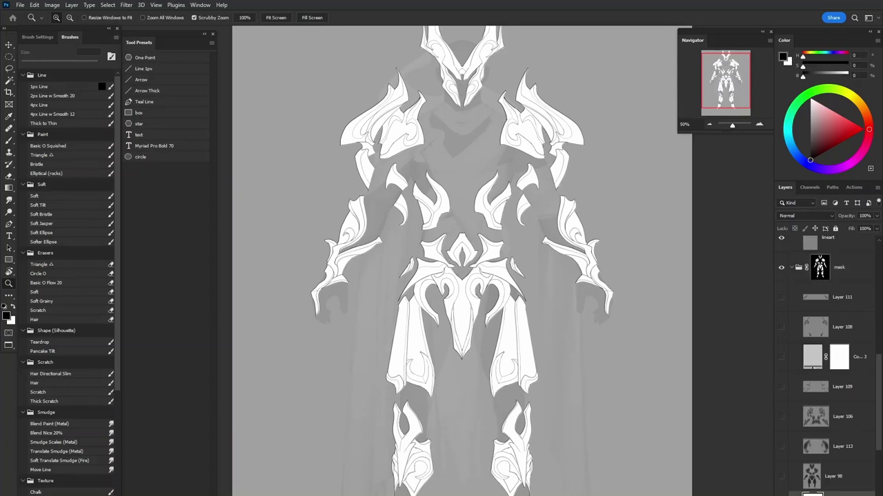
Step: Change the armor's white solid fill to a medium gray
double_click(813, 356)
left_click_drag(632, 393, 604, 393)
key("Return")
key("z")
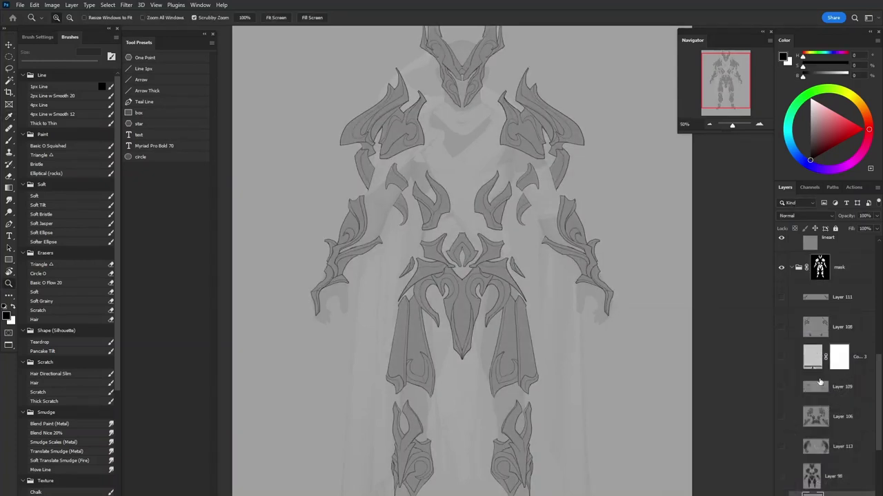
Step: Show Layer 98 in the mask group to bring back the base shading on the armor
left_click(782, 477)
left_click(781, 476)
left_click(781, 476)
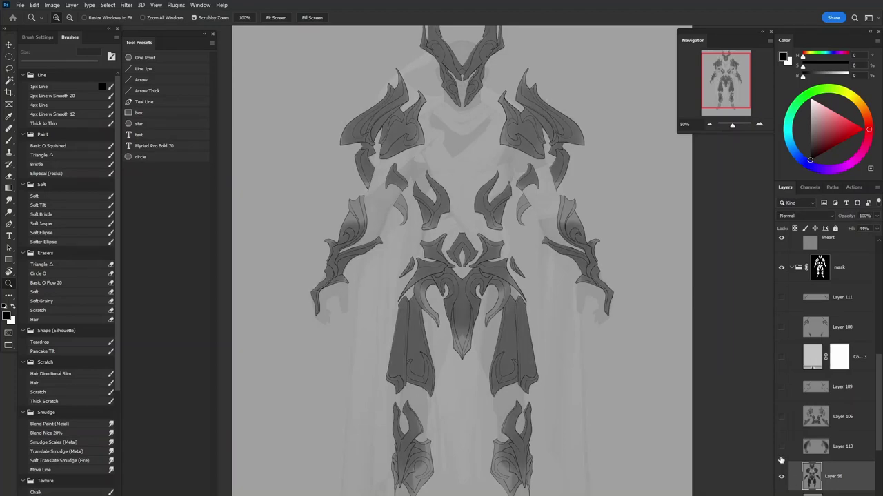
left_click(593, 253)
left_click(781, 477)
left_click_drag(781, 476, 784, 455)
Step: Show the shading layers Layer 113 and Layer 106, comparing the armor with and without Layer 113
left_click(781, 446)
left_click(781, 446)
left_click(781, 446)
left_click(782, 417)
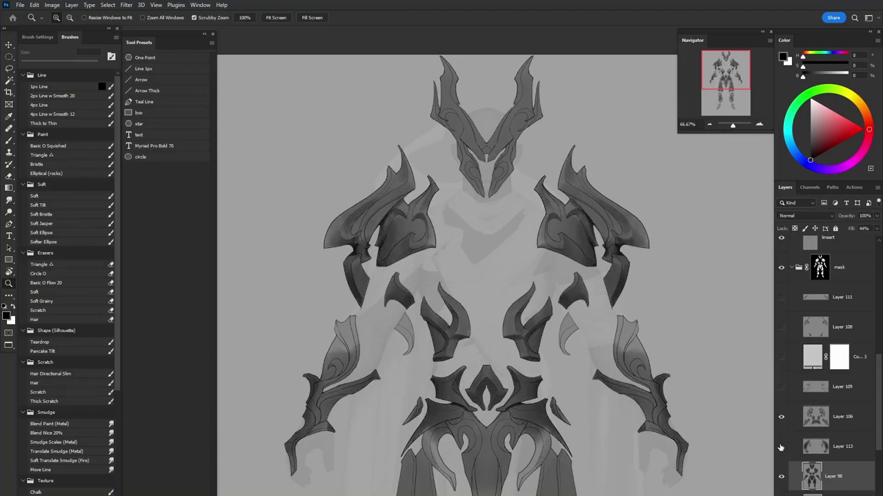
left_click(782, 447)
Step: Paint a round white dot on a new layer and place it unmasked between the horns above the head
left_click(814, 427)
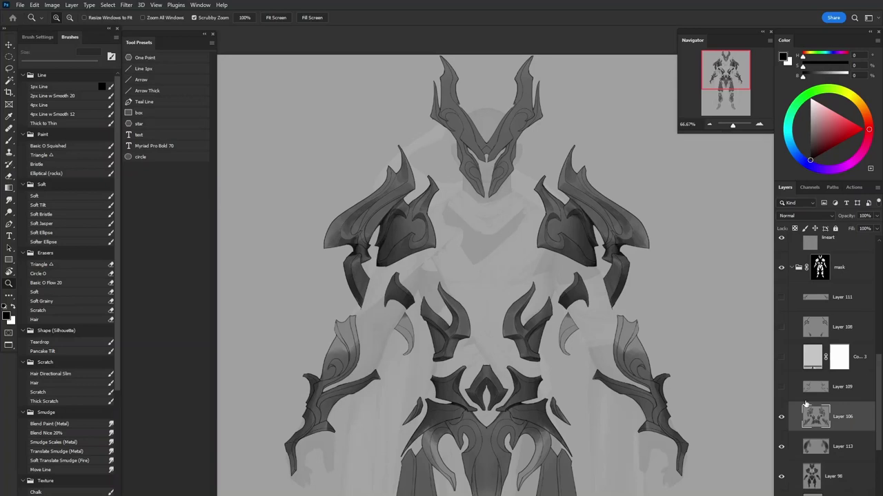
left_click(834, 401)
key("ctrl+shift+alt+n")
key("b")
key("x")
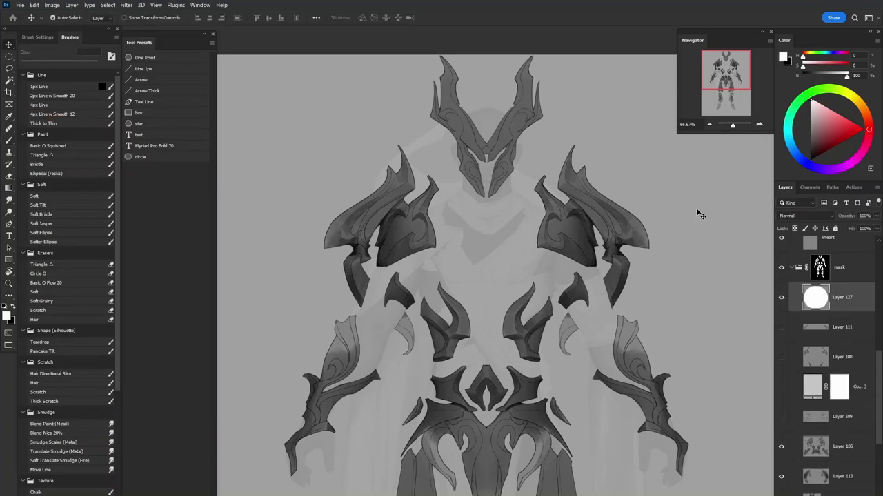
key("ctrl+shift+bracketright")
left_click_drag(647, 247, 609, 306)
Step: Hide all interface panels and enlarge the view of the helmet and shoulder armor
key("z")
left_click(416, 296)
key("Tab")
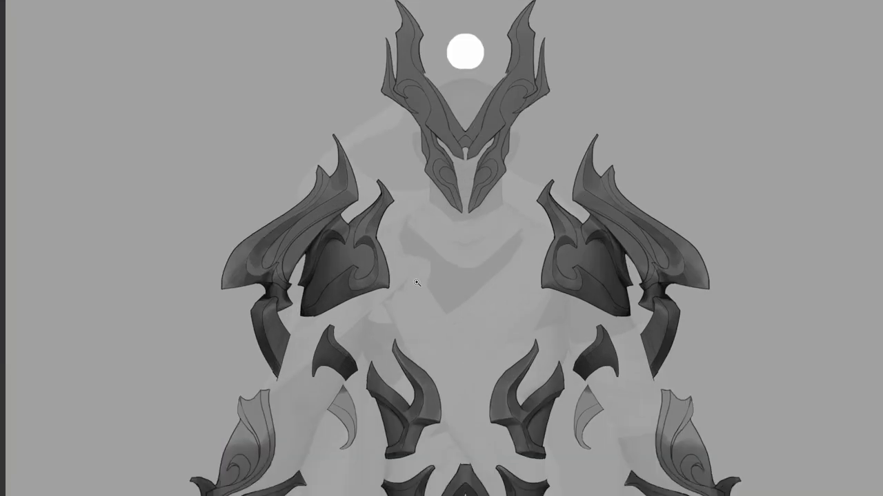
left_click_drag(542, 314, 580, 294)
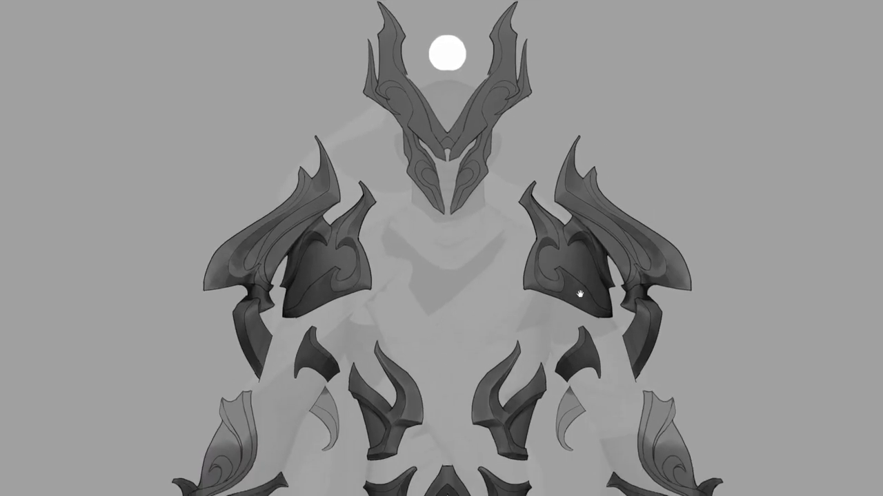
Step: Bring back the interface panels and hide Layer 127 with the white light dot
left_click_drag(592, 210, 571, 294)
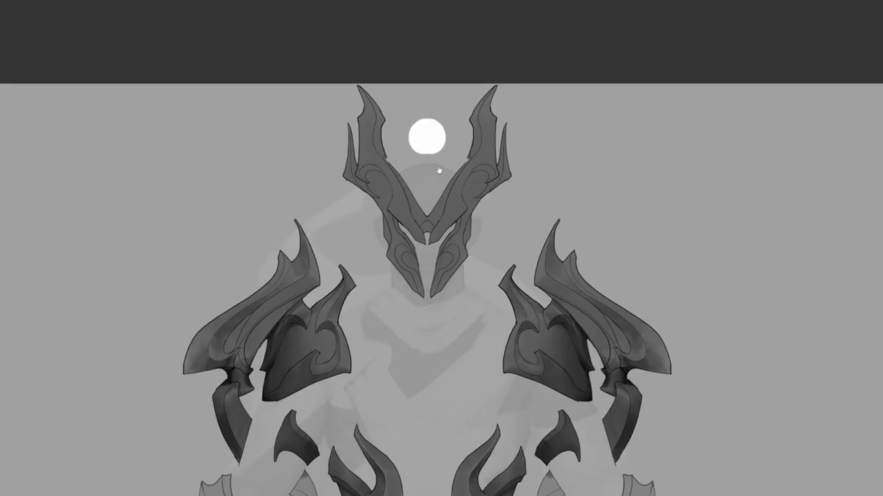
key("f")
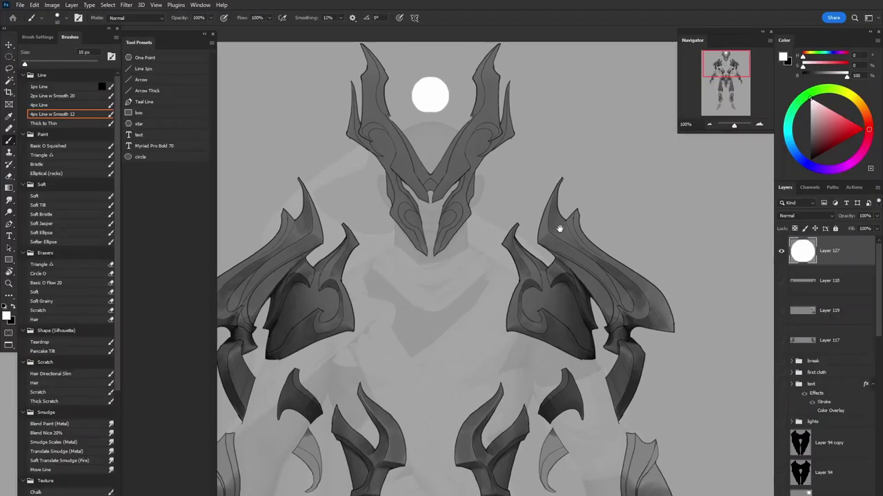
left_click(781, 257)
Step: Show the shading layers Layer 109 and Layer 108 inside the mask group
scroll(870, 346, "down", 10)
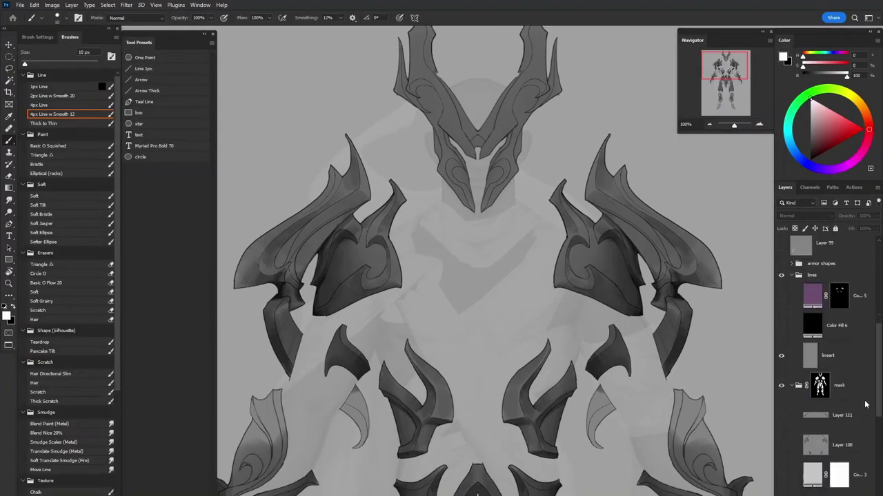
left_click(781, 391)
left_click(793, 398)
left_click(781, 390)
left_click(781, 390)
left_click(784, 331)
left_click(790, 334)
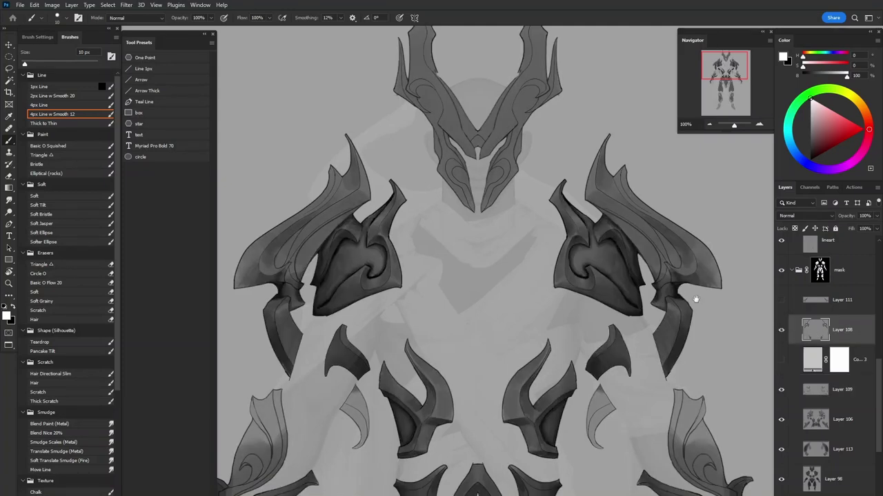
Step: Show Layer 111 in the mask group
scroll(613, 258, "down", 2)
scroll(586, 330, "down", 1)
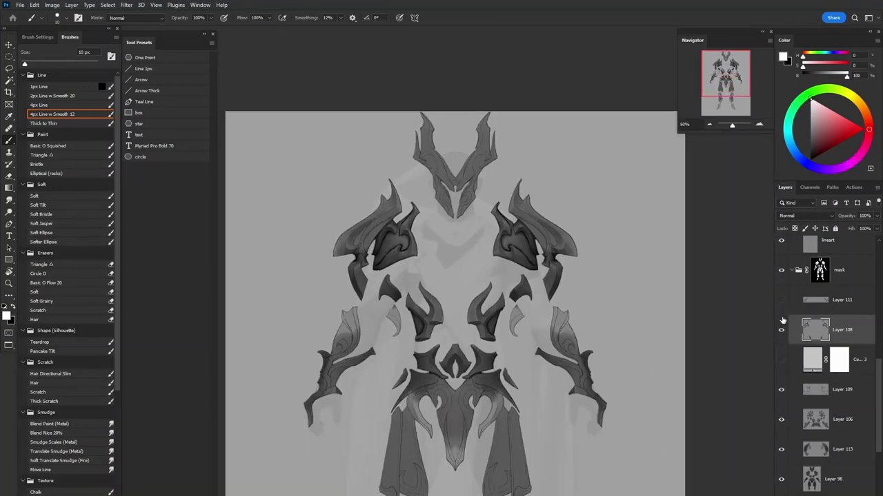
left_click(787, 308)
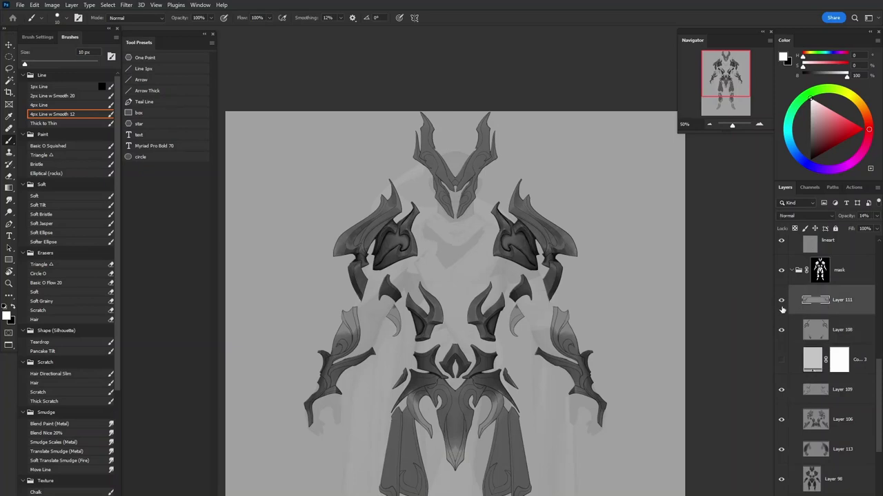
Step: On a new layer above Layer 111, paint black shading around the teardrop recess of the outer shoulder plate, blend it and clean its tip
key("ctrl+space")
left_click(535, 237)
left_click(566, 261)
left_click(319, 282)
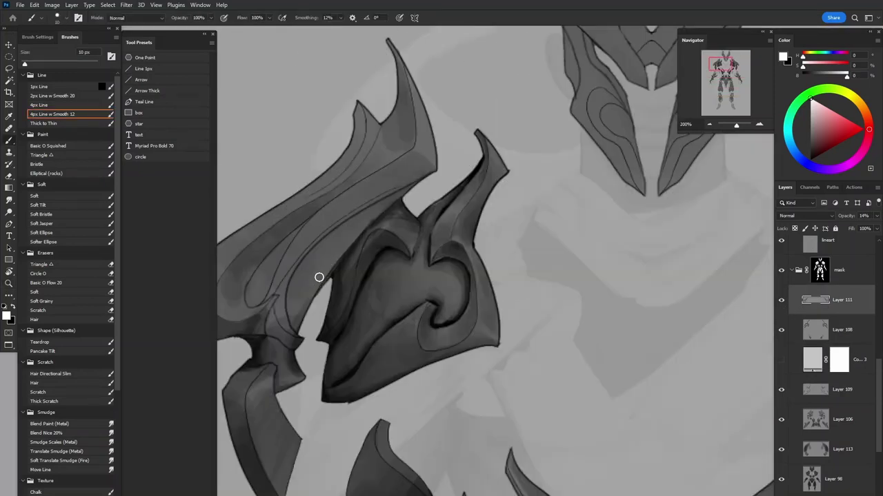
key("x")
left_click_drag(318, 283, 424, 325)
key("f")
key("f")
key("ctrl+plus")
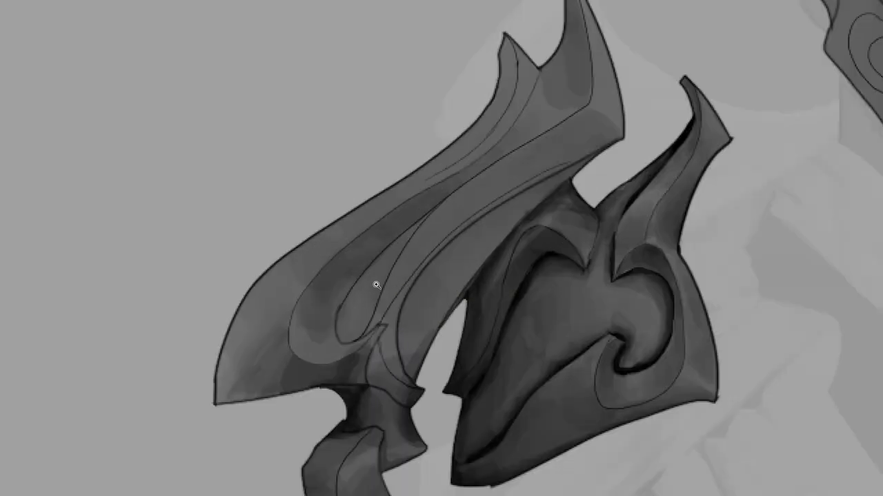
key("f")
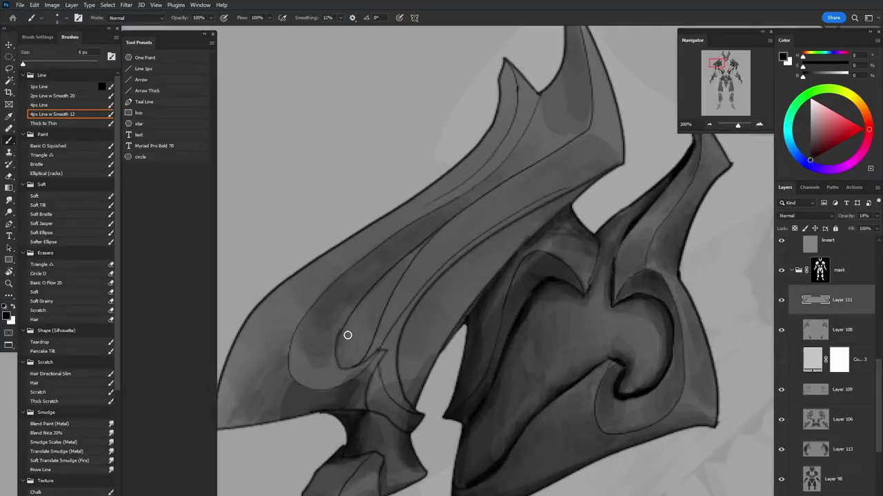
key("ctrl+shift+alt+n")
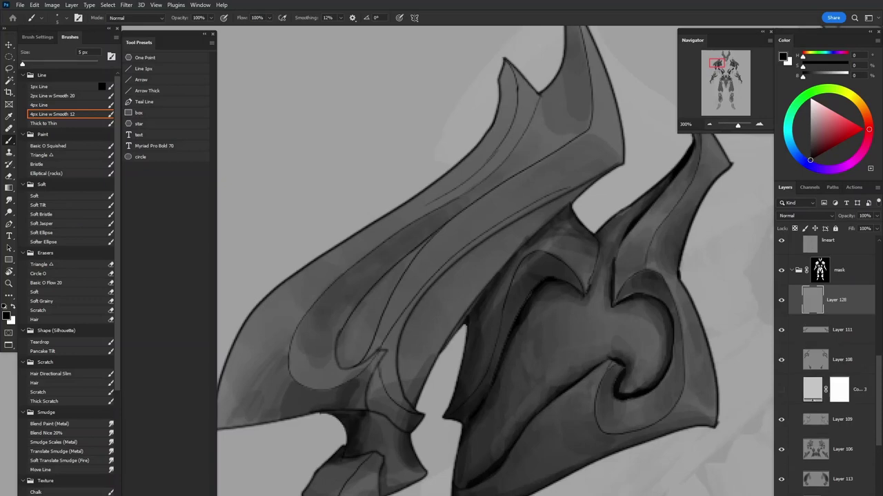
mouse_move(371, 326)
left_mouse_down()
mouse_move(387, 291)
mouse_move(425, 241)
mouse_move(366, 299)
mouse_move(349, 351)
mouse_move(389, 280)
mouse_move(349, 352)
left_mouse_up()
key("r")
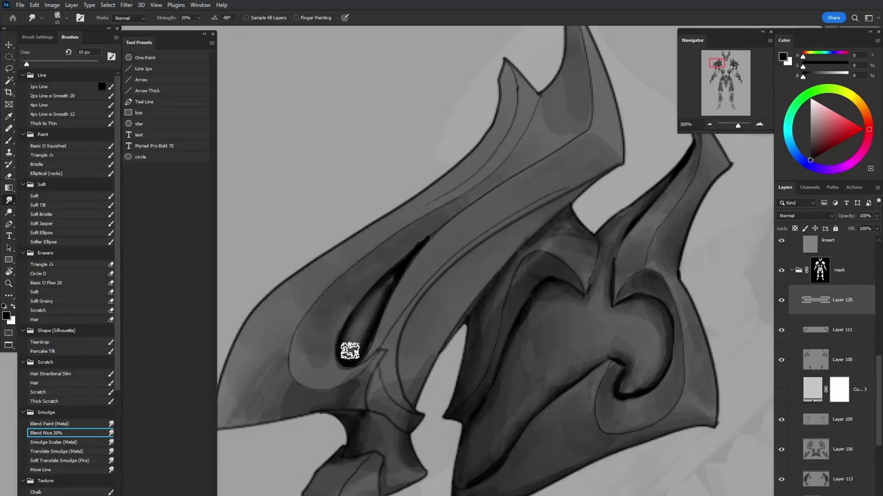
key("e")
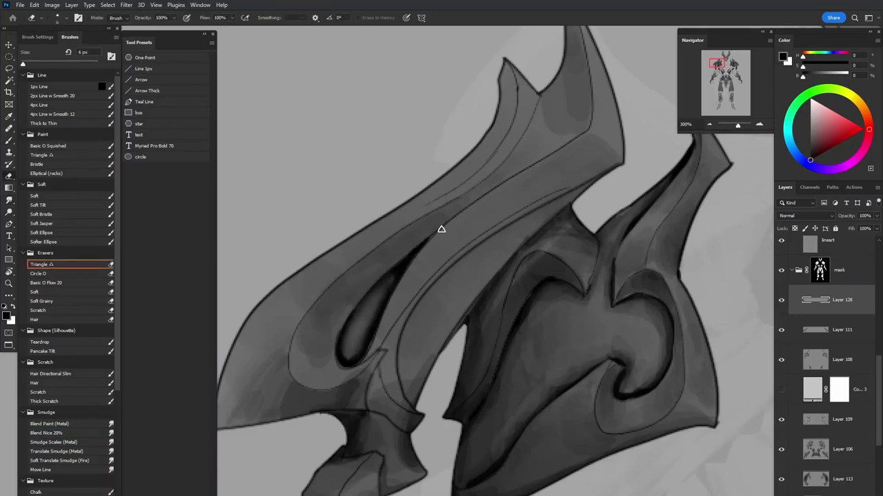
Step: Paint a dark line along the long curved inner edge of the outer shoulder plate at 80% brush opacity
mouse_move(429, 329)
left_mouse_down()
mouse_move(489, 252)
mouse_move(397, 377)
left_mouse_up()
key("b")
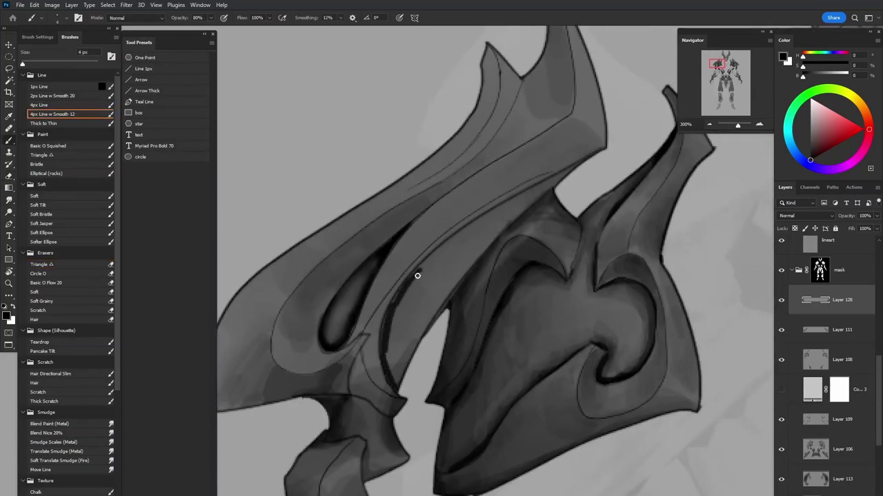
left_click_drag(438, 254, 487, 217)
Step: Soften the curved edge's shadow into the plate with sampled grays at 30% brush opacity
key("3")
left_click(384, 375, "alt")
mouse_move(391, 324)
left_mouse_down()
mouse_move(435, 258)
mouse_move(540, 189)
left_mouse_up()
left_click(499, 208, "alt")
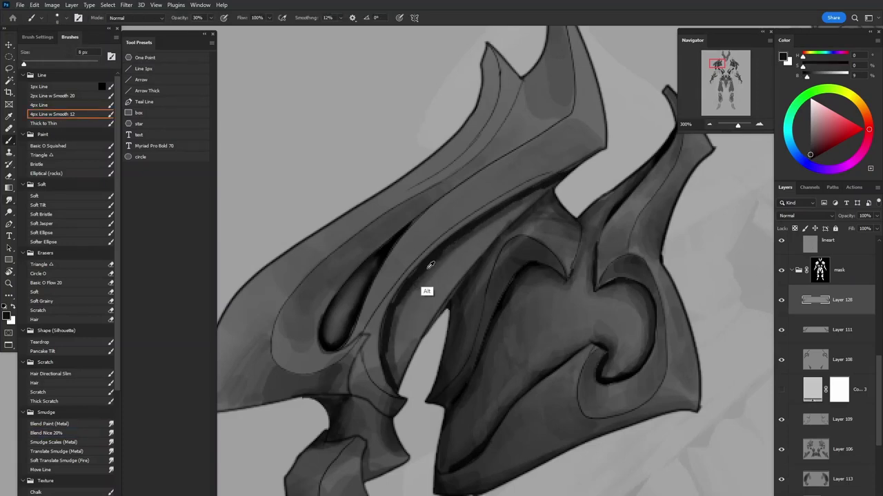
left_click(393, 342, "alt")
key("bracketright")
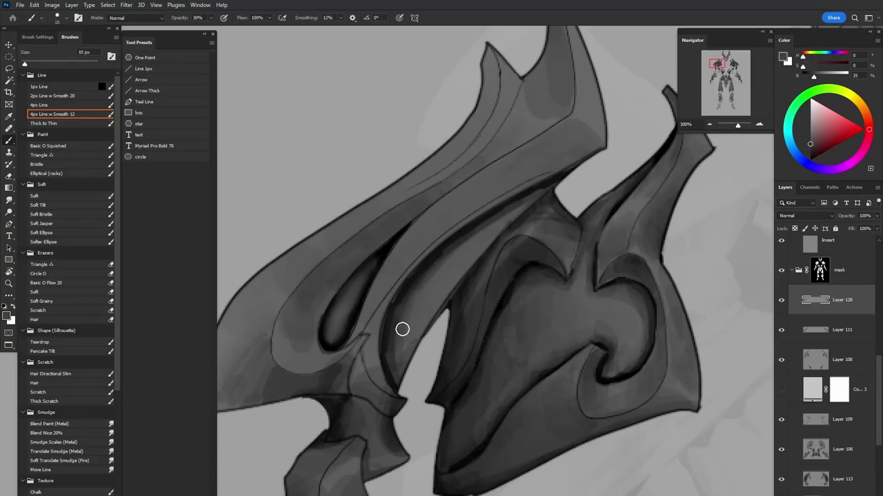
left_click(492, 223, "alt")
mouse_move(492, 222)
left_mouse_down()
mouse_move(405, 322)
mouse_move(472, 258)
left_mouse_up()
left_click(397, 306, "alt")
Step: Examine the shoulder's line art by isolating the lineart layer, and restore the other layers
scroll(430, 278, "down", 2)
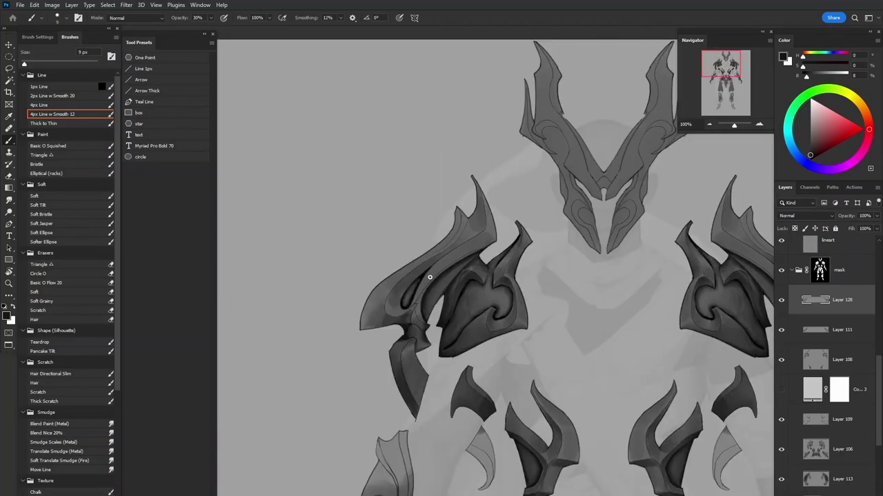
scroll(579, 339, "up", 1)
key("l")
scroll(432, 273, "up", 1)
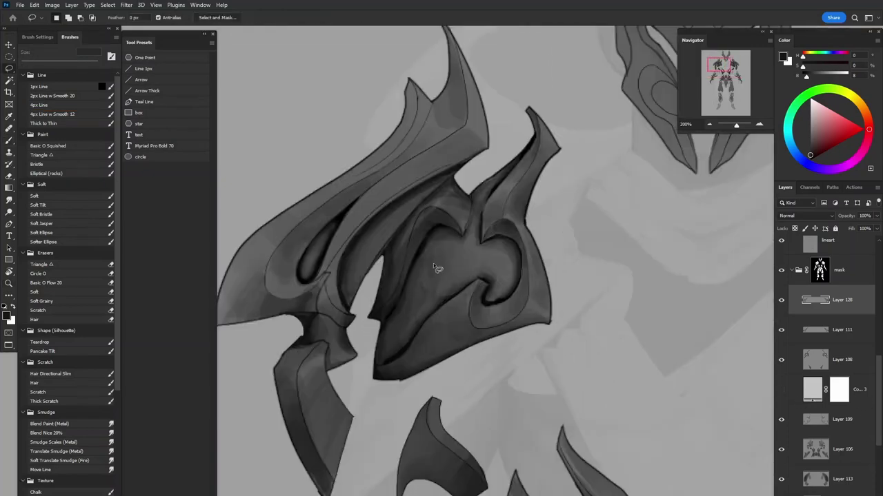
key("Escape")
scroll(628, 280, "up", 1)
scroll(781, 323, "up", 2)
left_click(781, 323)
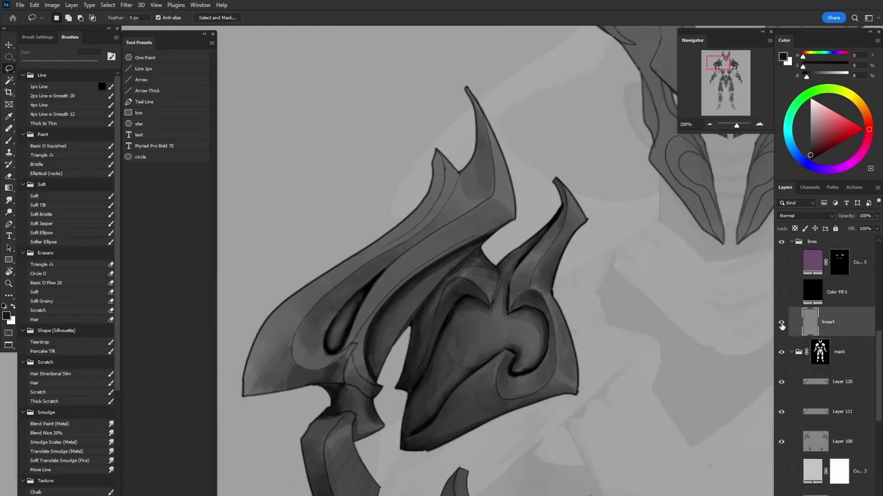
left_click(781, 323, "alt")
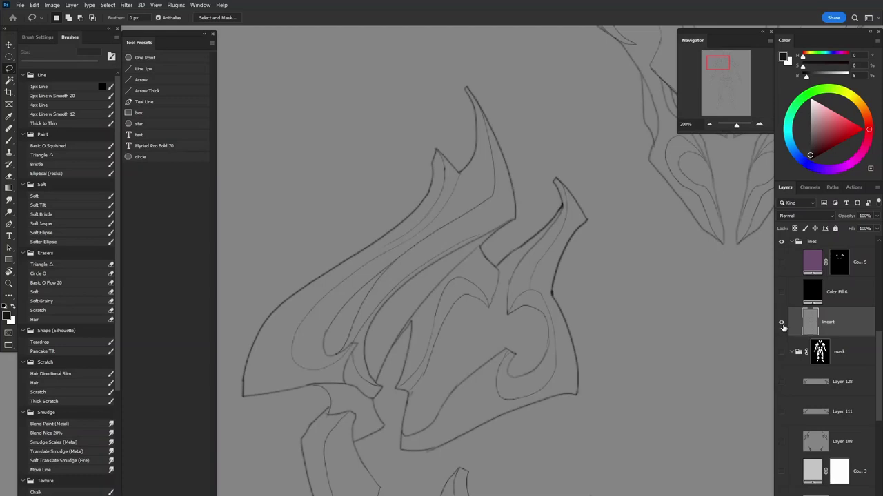
left_click(782, 323, "alt")
Step: Select the long curved band of the outer shoulder plate from the lineart layer with the Magic Wand, and clear the selection
left_click_drag(713, 295, 229, 228)
left_click(9, 81)
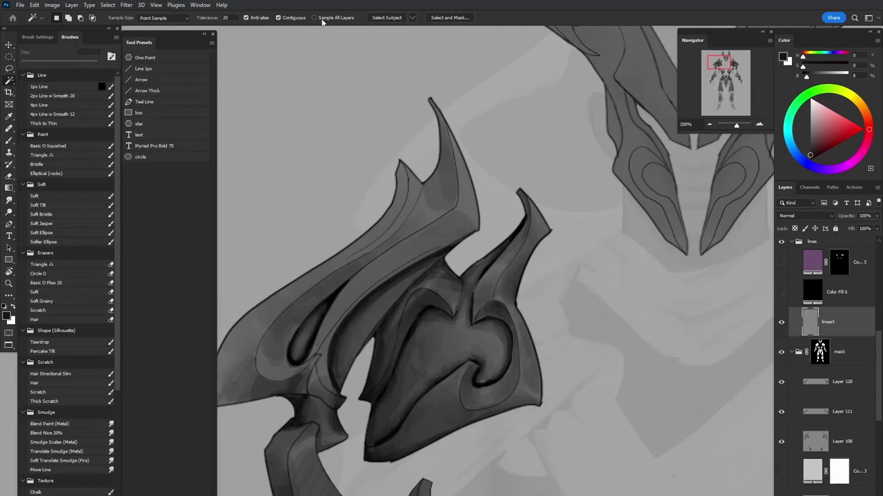
left_click_drag(444, 272, 479, 203)
left_click(464, 306)
left_click(402, 241)
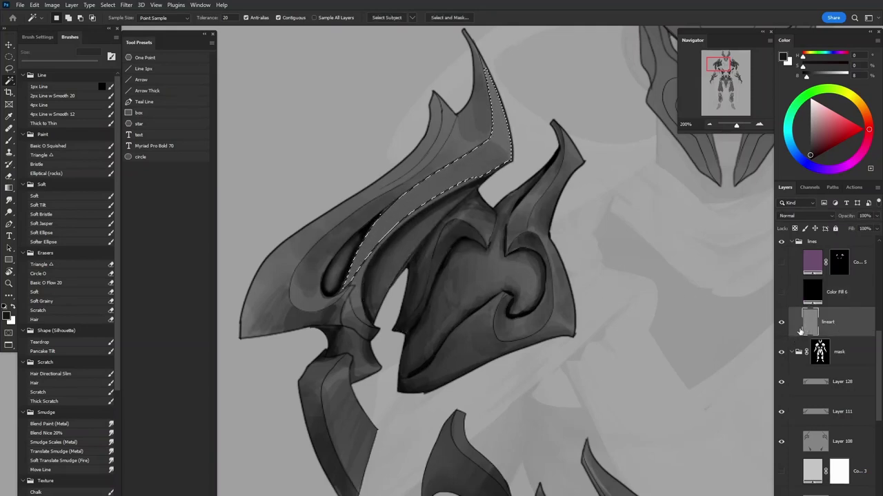
left_click(676, 334)
left_click_drag(676, 334, 634, 338)
key("ctrl+d")
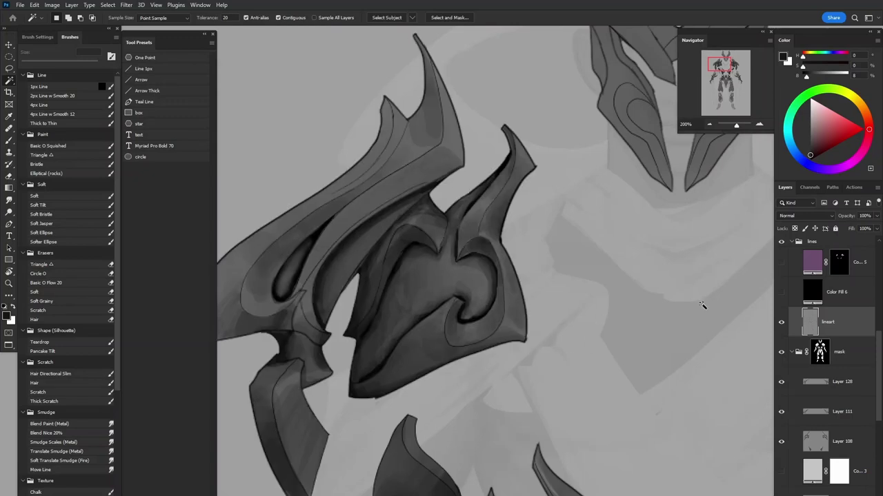
key("alt+bracketright")
left_click(466, 288)
key("Return")
left_click(820, 331)
left_click_drag(519, 264, 586, 296)
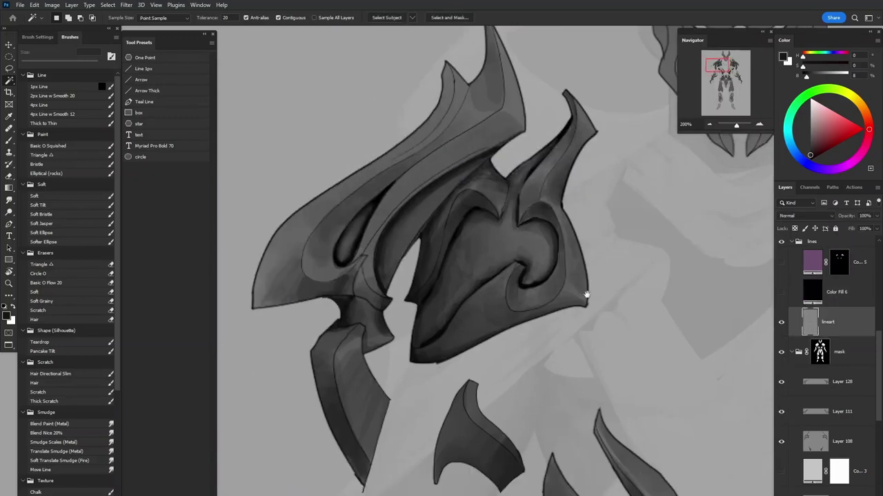
Step: Compare the whole armor with and without the shoulder shading of Layer 128
key("ctrl+minus")
key("ctrl+minus")
key("ctrl+minus")
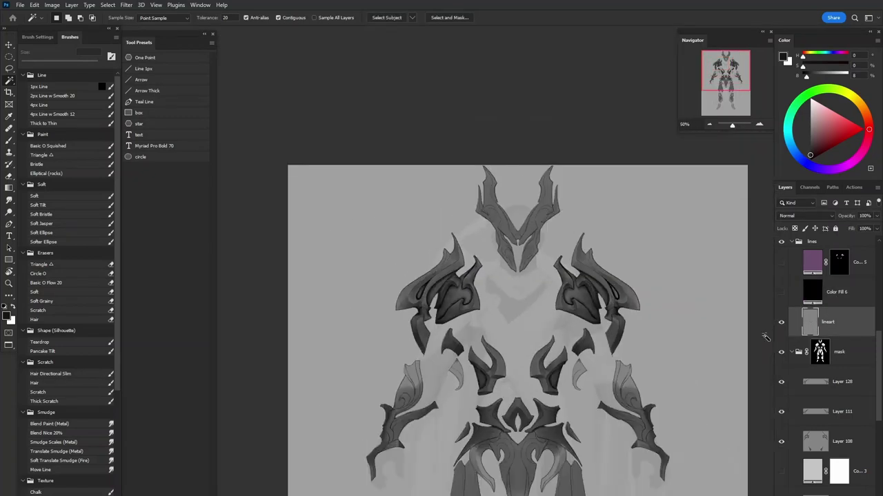
left_click(812, 382)
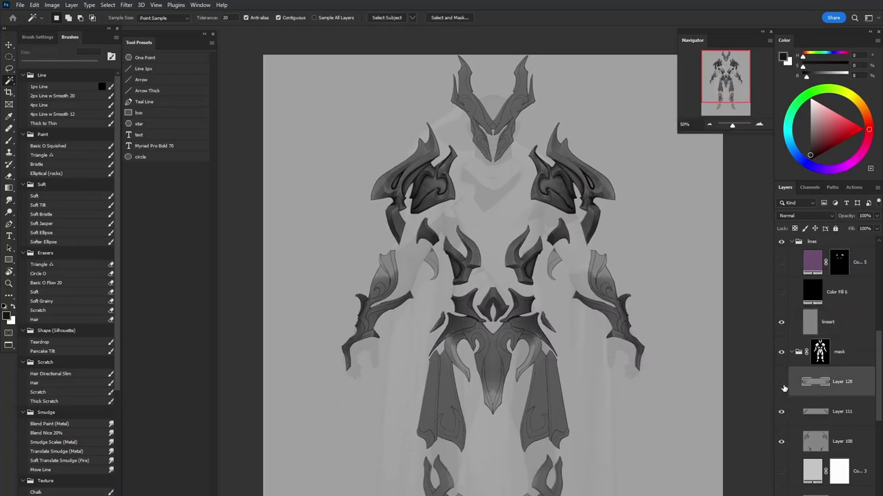
scroll(659, 365, "up", 3)
key("z")
left_click(520, 253)
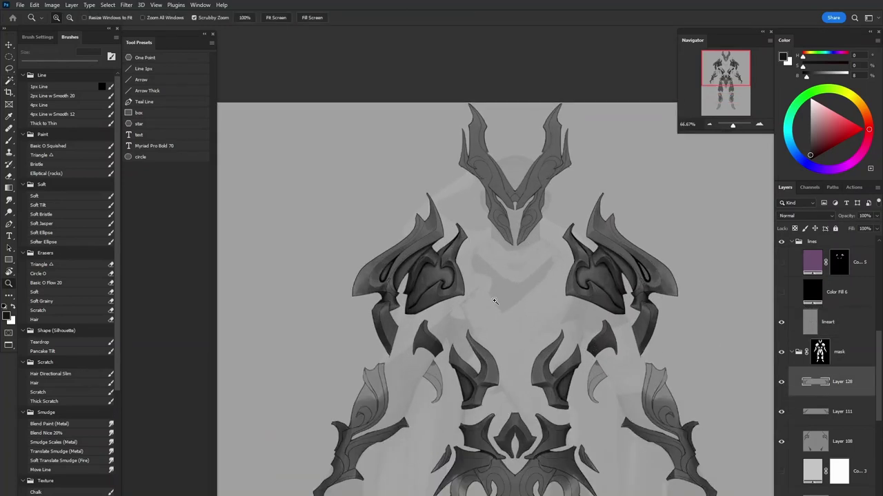
scroll(683, 324, "up", 3)
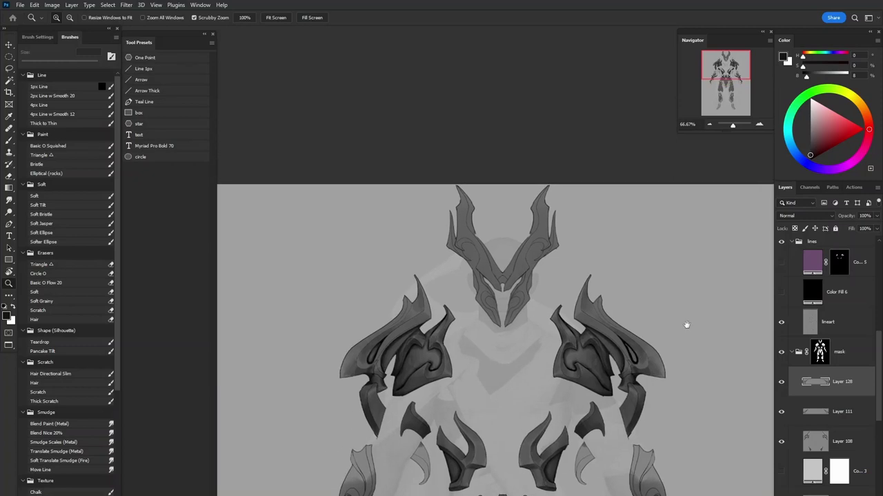
Step: On a new layer above lineart, paint a swatch of adjacent black-to-gray strokes in the empty background with the Basic O Squished brush
left_click(841, 322)
key("ctrl+shift+alt+n")
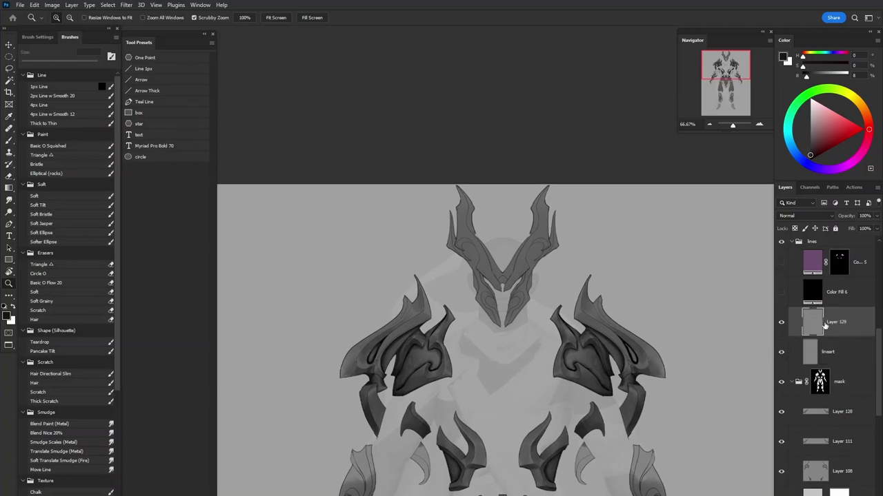
double_click(341, 258)
key("b")
scroll(296, 234, "up", 2)
left_click(65, 146)
scroll(352, 215, "down", 1)
mouse_move(346, 185)
left_mouse_down()
mouse_move(351, 265)
mouse_move(355, 207)
mouse_move(360, 230)
left_mouse_up()
left_click(366, 225, "alt")
mouse_move(363, 187)
left_mouse_down()
mouse_move(363, 241)
mouse_move(370, 191)
mouse_move(386, 274)
left_mouse_up()
left_click(397, 266, "alt")
mouse_move(384, 211)
left_mouse_down()
mouse_move(393, 198)
mouse_move(414, 276)
left_mouse_up()
mouse_move(415, 275)
left_mouse_down()
mouse_move(516, 299)
mouse_move(347, 272)
mouse_move(443, 233)
left_mouse_up()
Step: Blend the swatch's tones with the Blend Nice 20% smudge brush, repainting the dark-to-gray transition with a 30 px brush
key("r")
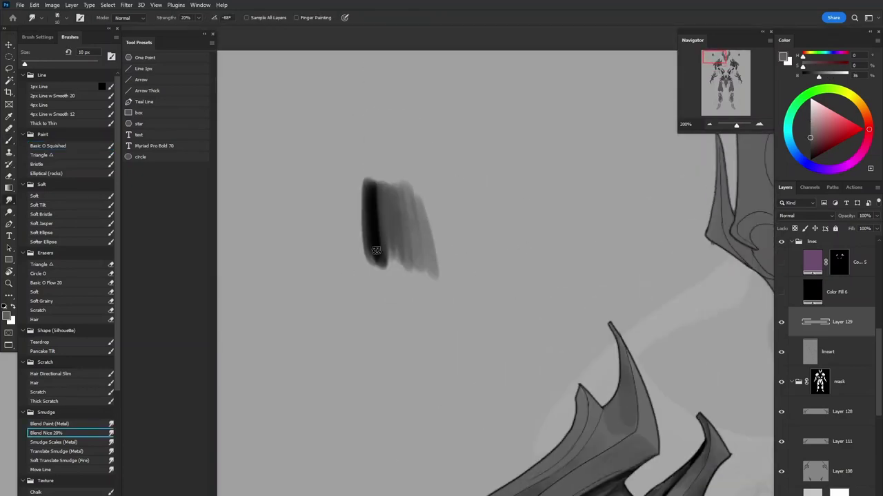
mouse_move(381, 192)
left_mouse_down()
mouse_move(421, 237)
mouse_move(406, 207)
left_mouse_up()
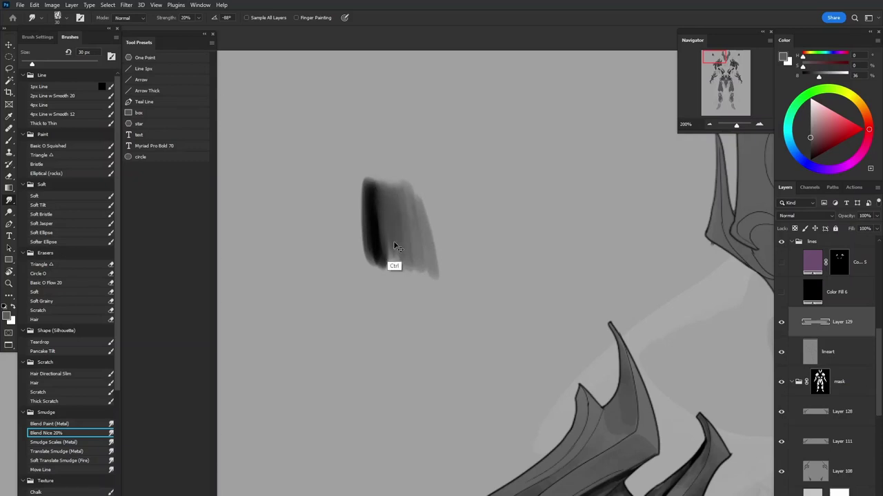
key("b")
mouse_move(382, 214)
left_mouse_down()
mouse_move(376, 192)
mouse_move(403, 276)
mouse_move(390, 207)
mouse_move(422, 279)
mouse_move(416, 228)
mouse_move(421, 272)
left_mouse_up()
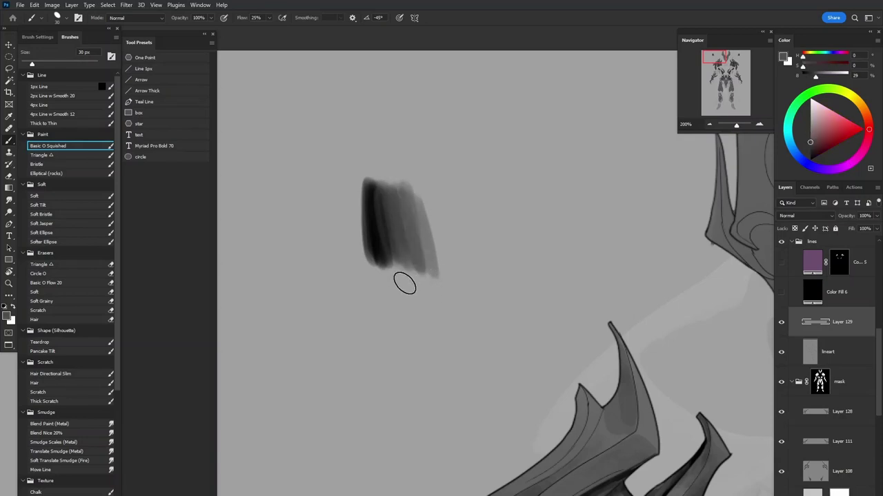
key("r")
left_click_drag(393, 315, 400, 158)
left_click_drag(493, 232, 399, 304)
Step: Check the shoulder armor with the swatch layer and lineart toggled, and leave Layer 129 hidden
left_click(781, 323)
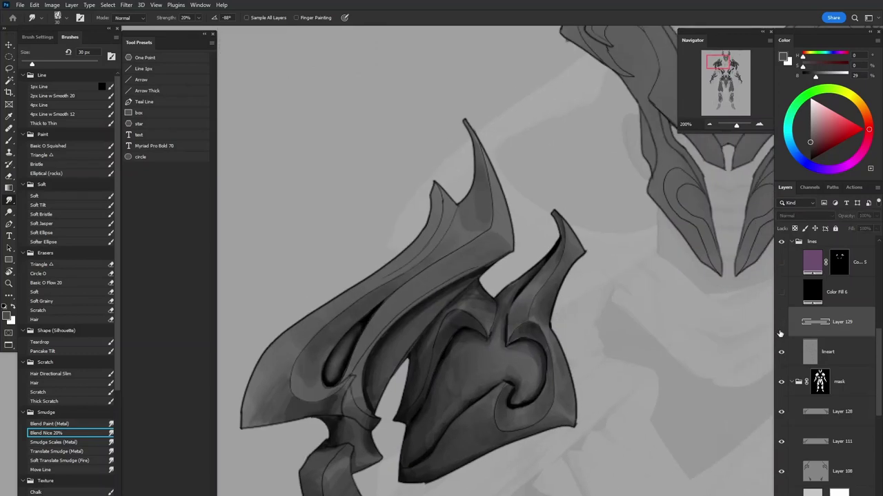
left_click(780, 352)
left_click(780, 353)
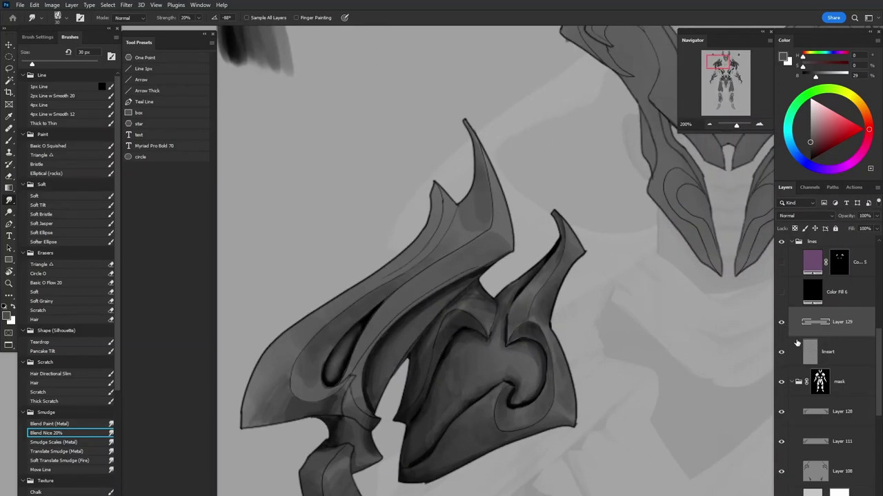
key("ctrl+minus")
key("ctrl+minus")
left_click_drag(665, 345, 655, 348)
left_click(781, 322)
Step: Select Layer 128 and compare the shoulder armor at 100% zoom with and without it
left_click_drag(770, 412, 710, 366)
key("v")
key("ctrl+1")
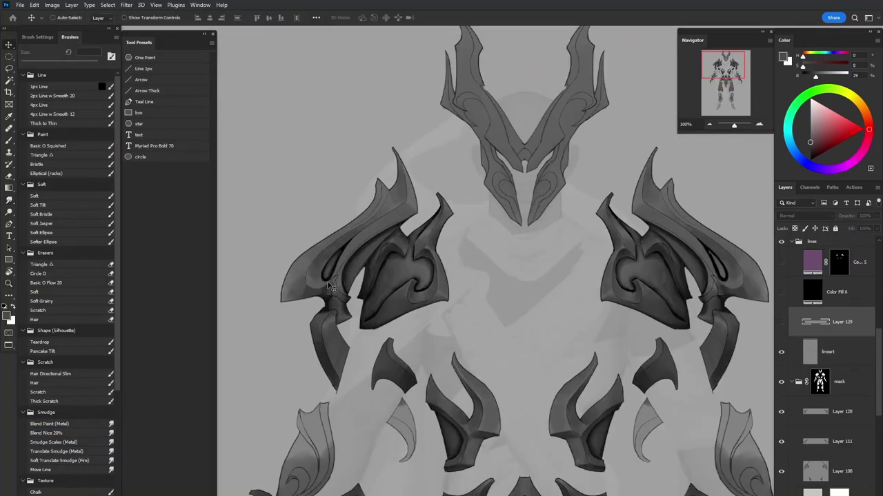
left_click(522, 336, "ctrl")
left_click(782, 413)
left_click(782, 412)
left_click(781, 412)
left_click(782, 412)
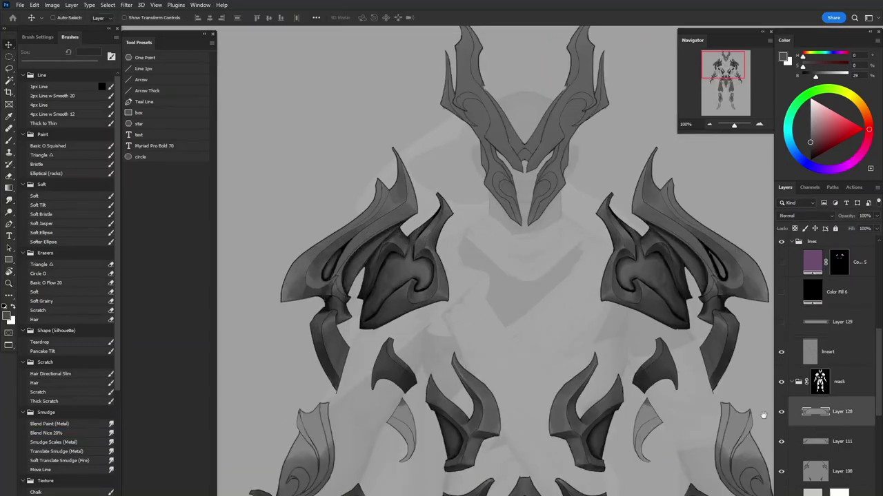
Step: Darken the shoulder plate's teardrop recess and lower edge with a 9 px Basic O Squished brush in sampled grays, working full screen
scroll(304, 238, "up", 3)
key("b")
left_click(361, 315, "alt")
key("[")
left_click(354, 304, "alt")
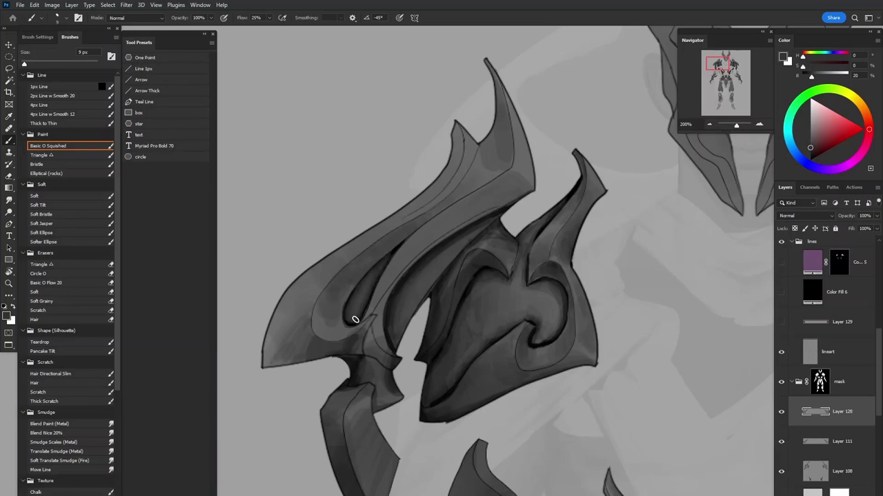
left_click_drag(354, 319, 545, 381)
key("f")
left_click_drag(608, 197, 572, 262)
scroll(447, 239, "up", 3)
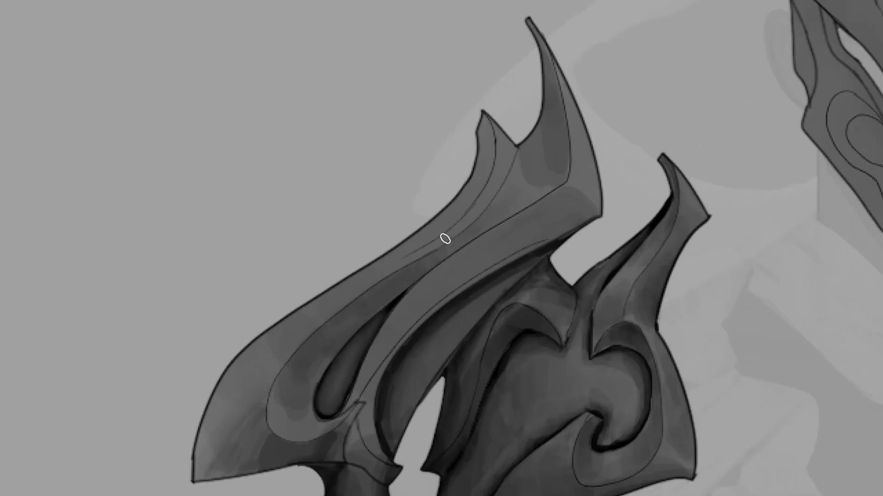
Step: Paint dark strokes along the outer shoulder plate's ridge line up to its short spike and soften them into the surrounding gray
mouse_move(434, 245)
left_mouse_down()
mouse_move(441, 325)
mouse_move(466, 305)
mouse_move(409, 345)
mouse_move(493, 260)
left_mouse_up()
key("alt")
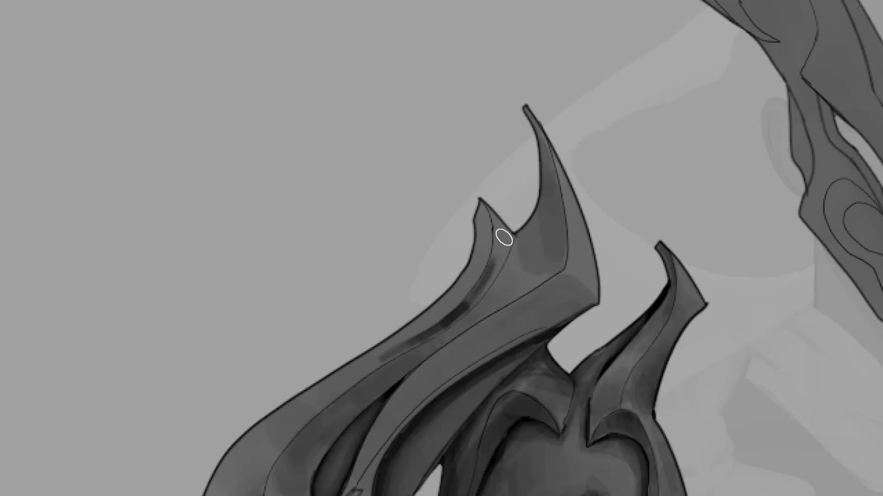
key("alt")
left_click_drag(481, 288, 500, 228)
left_click(534, 243, "alt")
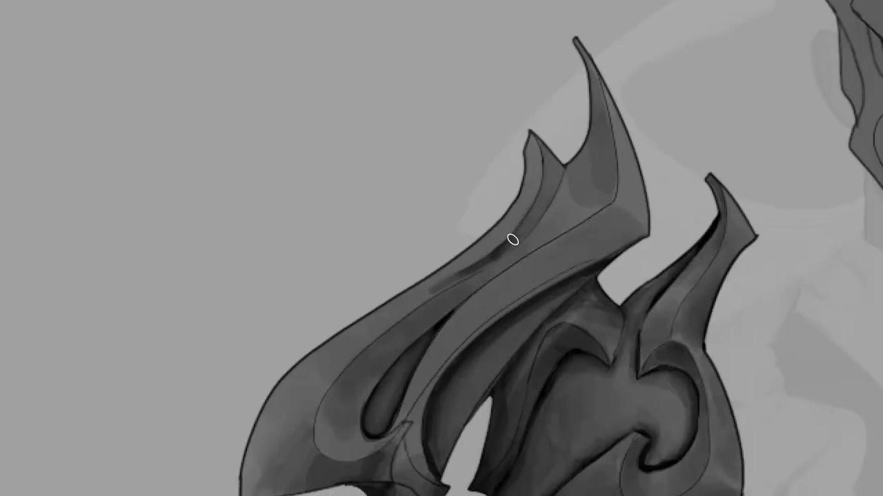
left_click_drag(510, 243, 472, 267)
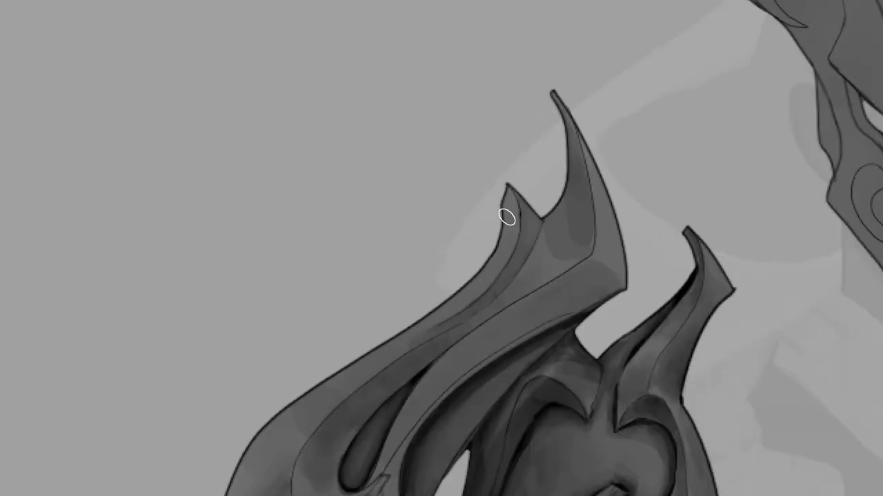
Step: Darken the inner faces of the shoulder plate's short and tall spikes with sampled dark grays
left_click_drag(506, 217, 514, 209)
key("alt")
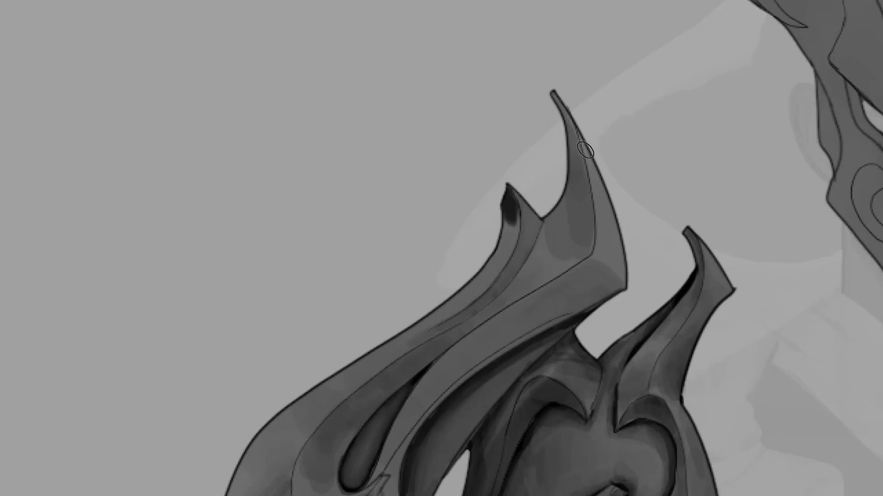
scroll(584, 150, "down", 3)
scroll(531, 374, "up", 3)
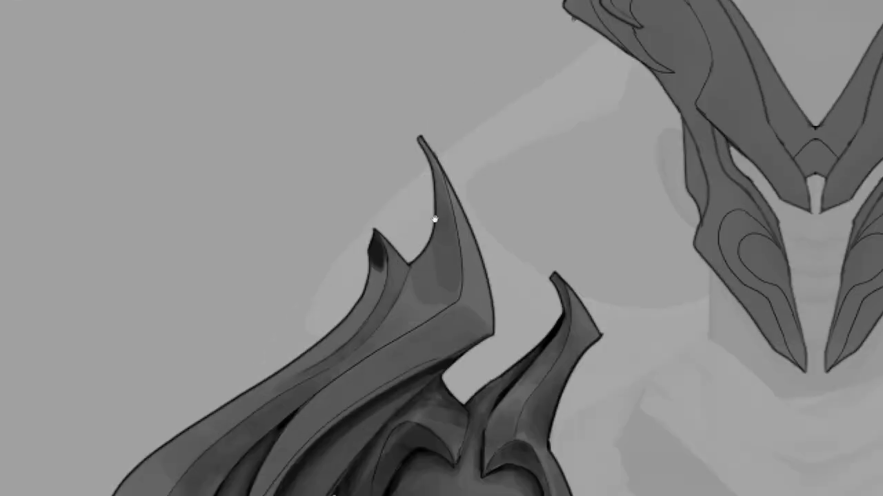
left_click_drag(377, 258, 378, 290)
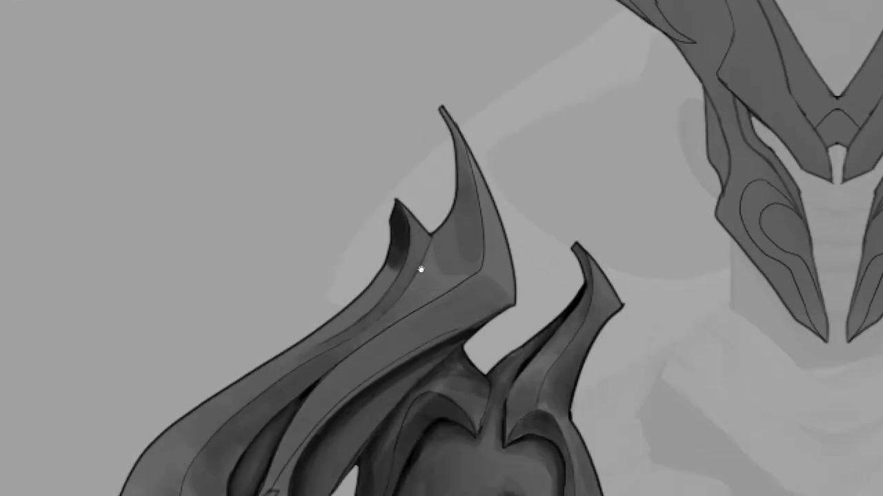
key("alt")
left_click_drag(463, 186, 450, 212)
mouse_move(466, 175)
left_mouse_down()
mouse_move(462, 147)
mouse_move(507, 225)
left_mouse_up()
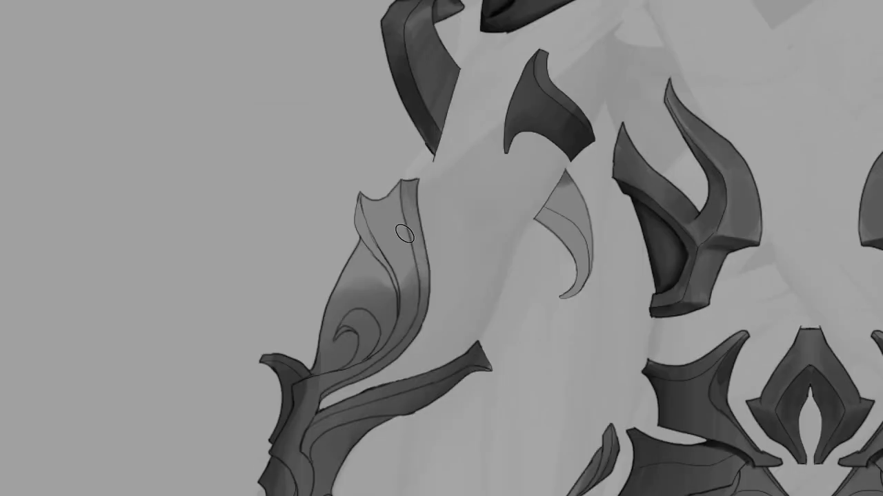
Step: Shade the forearm guard's flared top, recessed panel, swirl and lower branches with dark-to-light gray transitions
left_click_drag(405, 234, 400, 246)
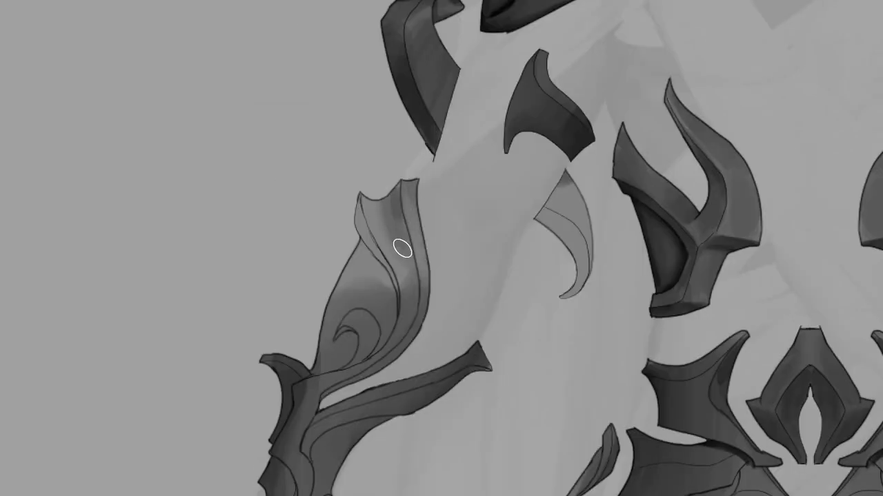
mouse_move(324, 366)
left_mouse_down()
mouse_move(339, 366)
mouse_move(378, 297)
left_mouse_up()
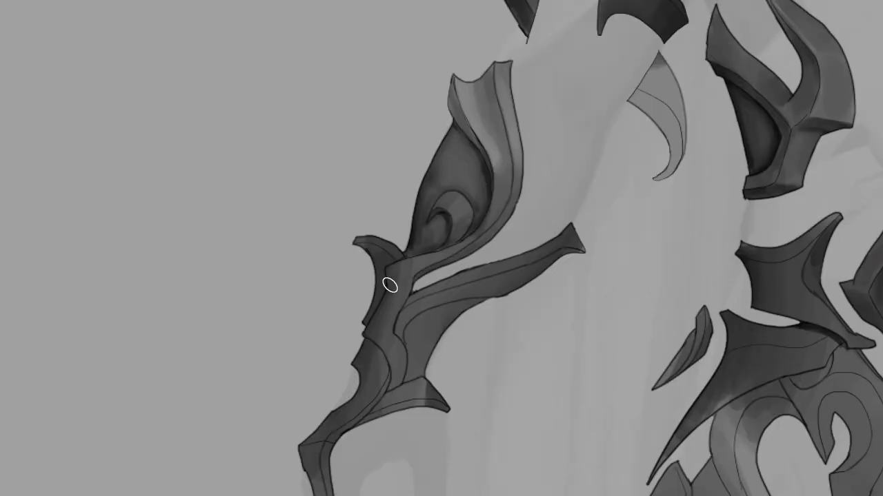
mouse_move(389, 284)
left_mouse_down()
mouse_move(404, 361)
mouse_move(394, 315)
mouse_move(462, 291)
left_mouse_up()
key("alt")
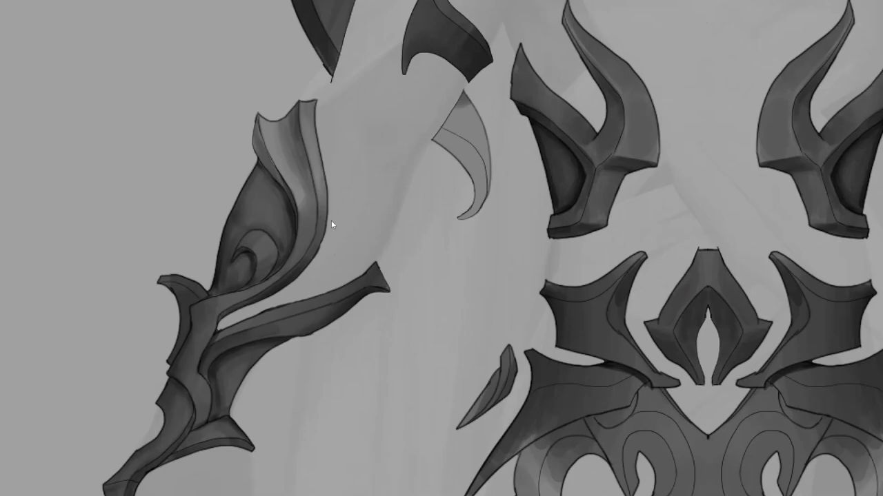
scroll(366, 249, "up", 5)
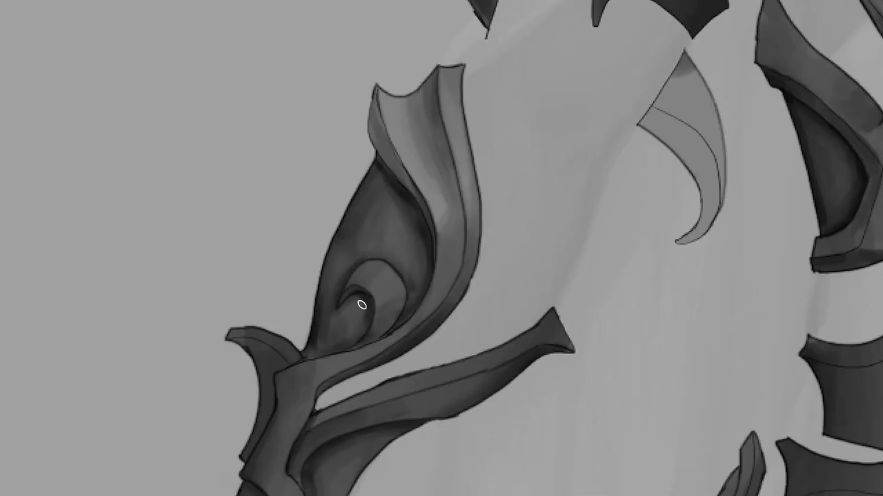
scroll(324, 290, "down", 1)
scroll(327, 310, "down", 4)
scroll(327, 327, "up", 3)
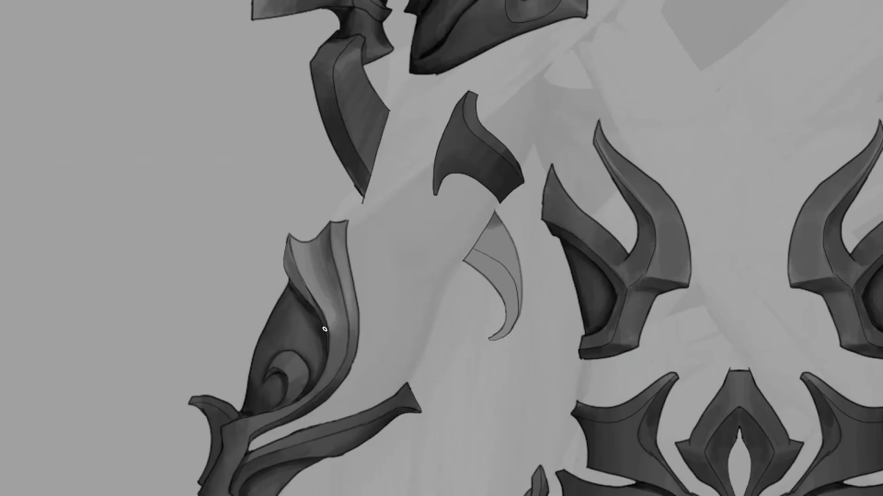
Step: Shade the small curved fin below the elbow piece with darker grays along its center ridge
scroll(315, 211, "down", 5)
scroll(571, 305, "up", 5)
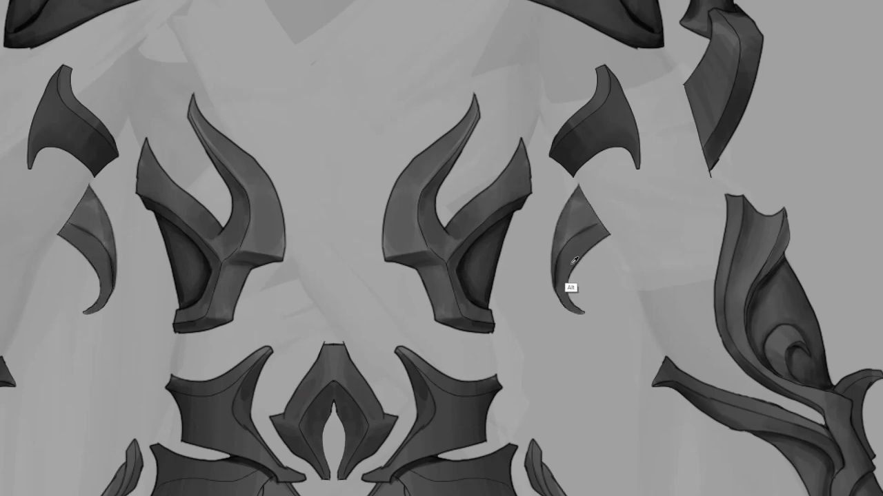
scroll(676, 253, "up", 1)
Step: Shade the central groin plate, darkening its scrolled side panels and rounding the long recessed center with darker edges
scroll(412, 262, "down", 5)
scroll(412, 262, "left", 4)
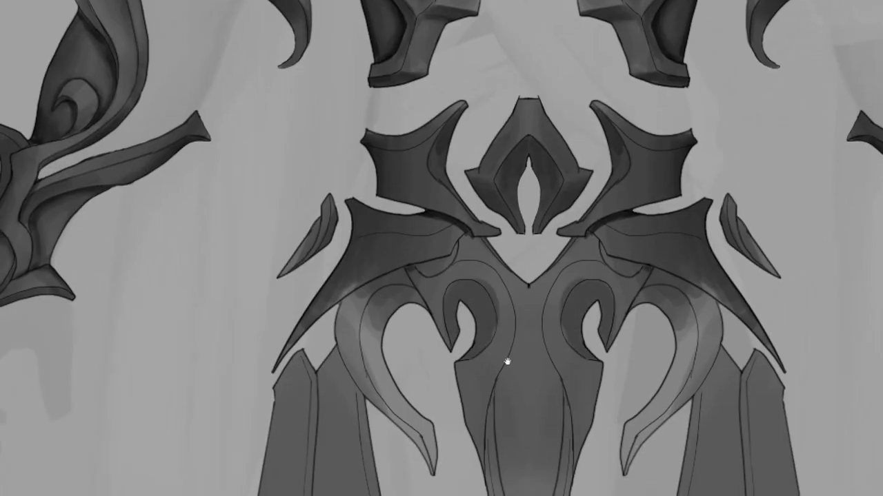
scroll(448, 276, "down", 1)
left_click_drag(441, 222, 441, 296)
scroll(433, 273, "up", 1)
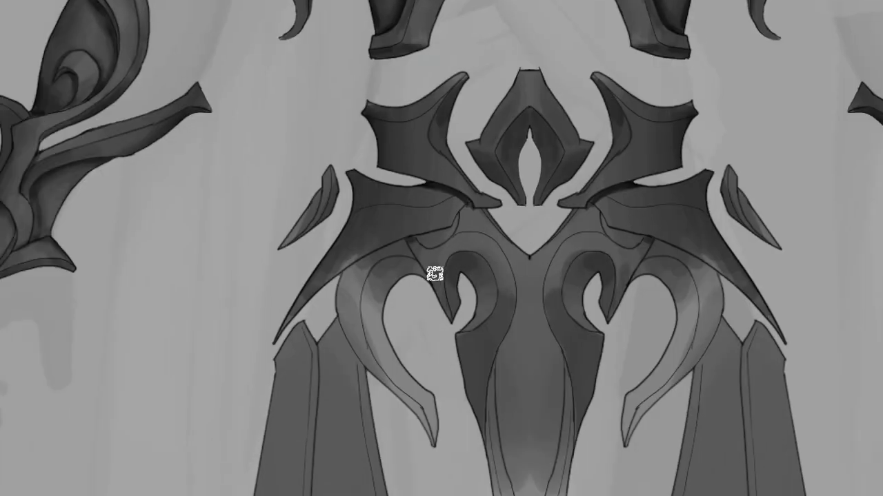
scroll(407, 315, "down", 1)
scroll(485, 311, "up", 1)
scroll(488, 322, "down", 1)
scroll(476, 345, "up", 1)
scroll(469, 290, "down", 2)
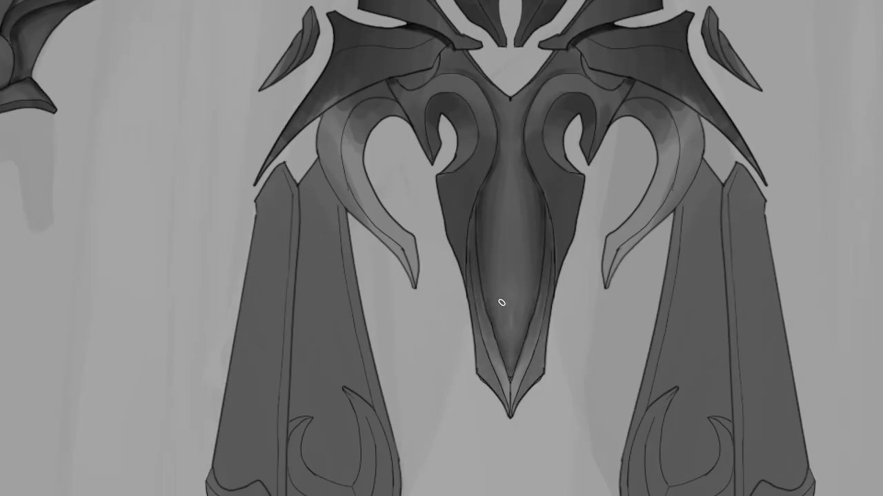
scroll(503, 325, "up", 2)
left_click_drag(504, 338, 515, 223)
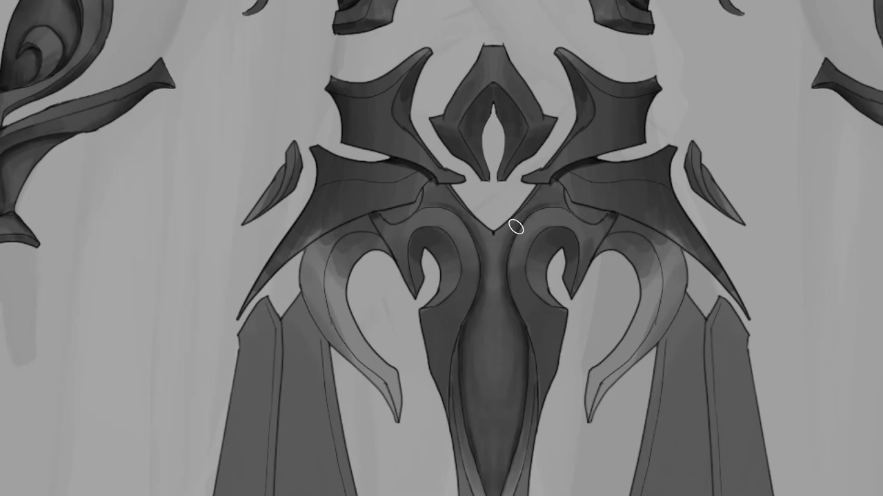
Step: Shade the curved hip tusks and the winged waist plates above them with blended dark and mid grays
mouse_move(620, 290)
left_mouse_down()
mouse_move(595, 348)
mouse_move(613, 300)
mouse_move(662, 227)
left_mouse_up()
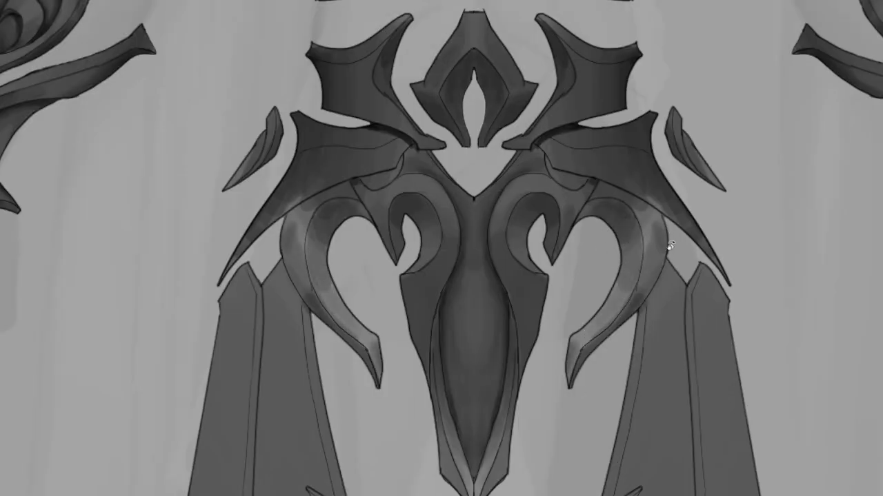
mouse_move(552, 258)
left_mouse_down()
mouse_move(465, 223)
mouse_move(520, 196)
mouse_move(699, 267)
left_mouse_up()
scroll(461, 233, "up", 2)
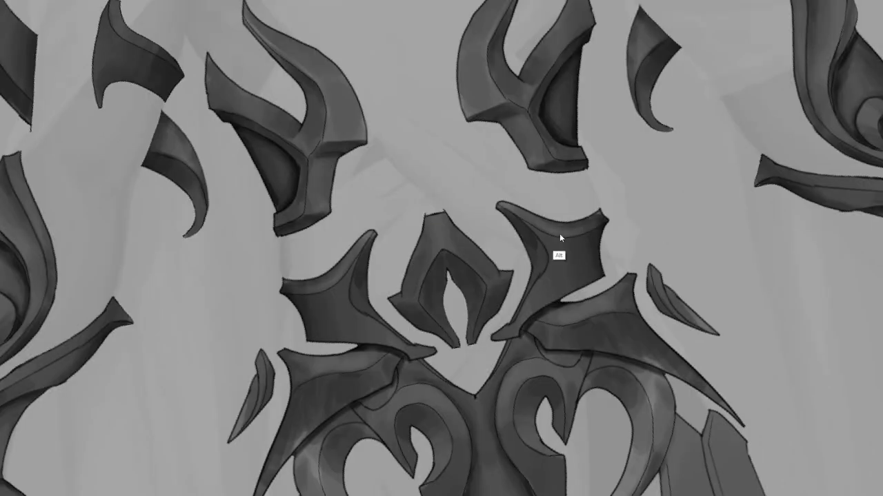
left_click_drag(543, 238, 562, 171)
scroll(565, 217, "down", 5)
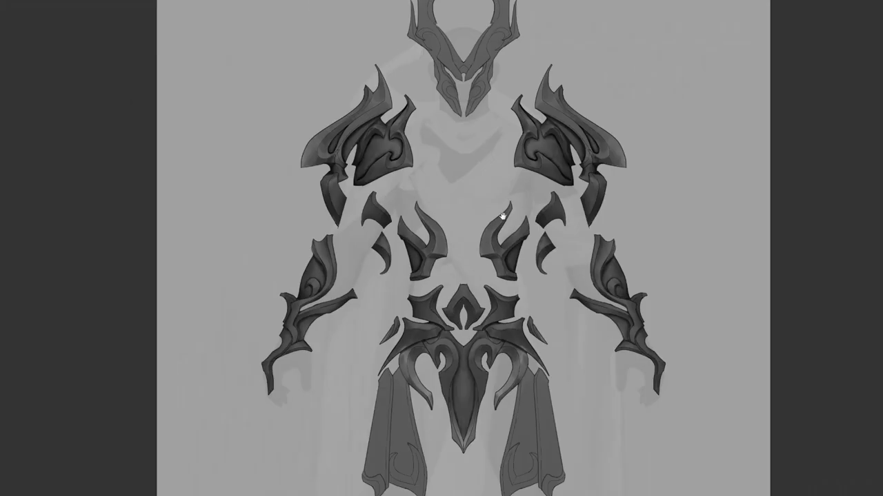
Step: Deepen the occlusion shadows beneath the flared hip plates and around the groin plate's scrolls
scroll(427, 197, "up", 5)
key("alt")
scroll(471, 271, "down", 3)
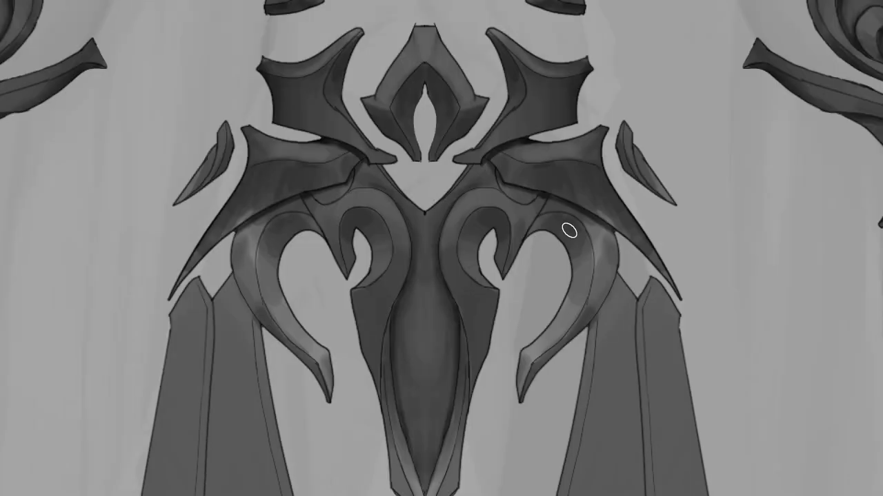
left_click_drag(527, 201, 449, 173)
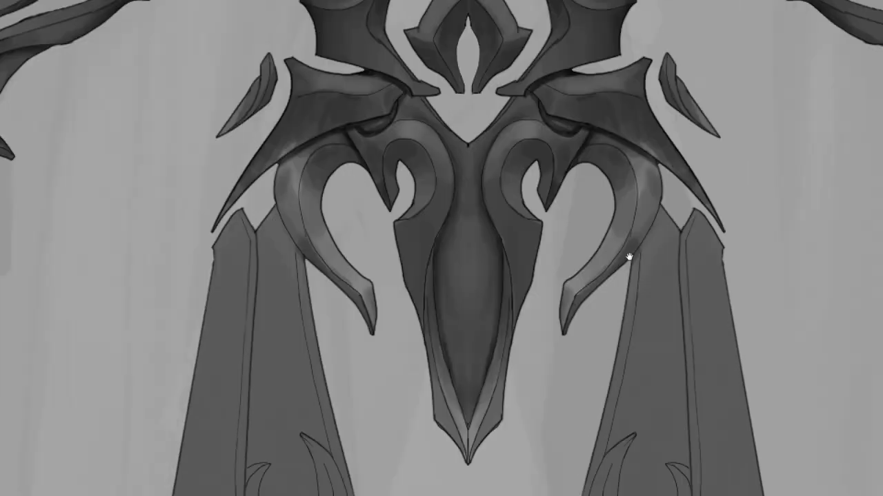
Step: Shade the crescent ornament and lower trim on the inner hanging thigh panels
left_click_drag(629, 258, 555, 132)
left_click_drag(552, 329, 606, 419)
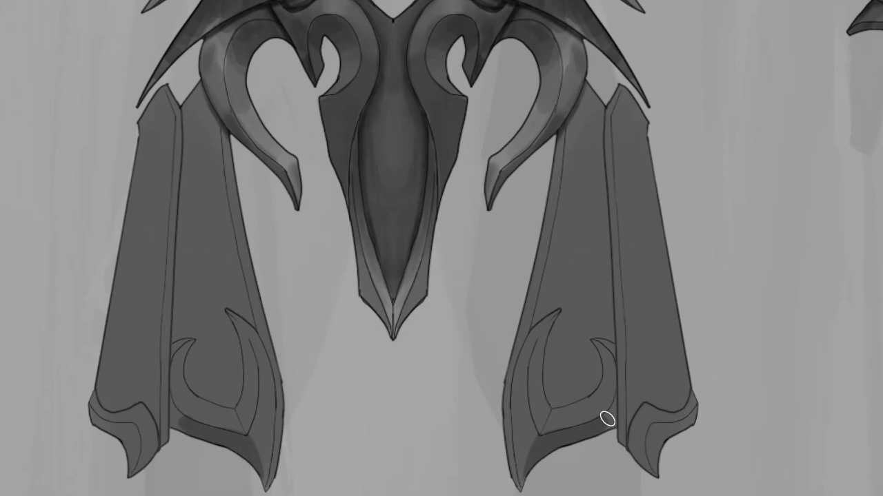
mouse_move(544, 414)
left_mouse_down()
mouse_move(538, 328)
mouse_move(588, 368)
mouse_move(593, 404)
left_mouse_up()
scroll(613, 351, "down", 2)
left_click_drag(257, 171, 393, 371)
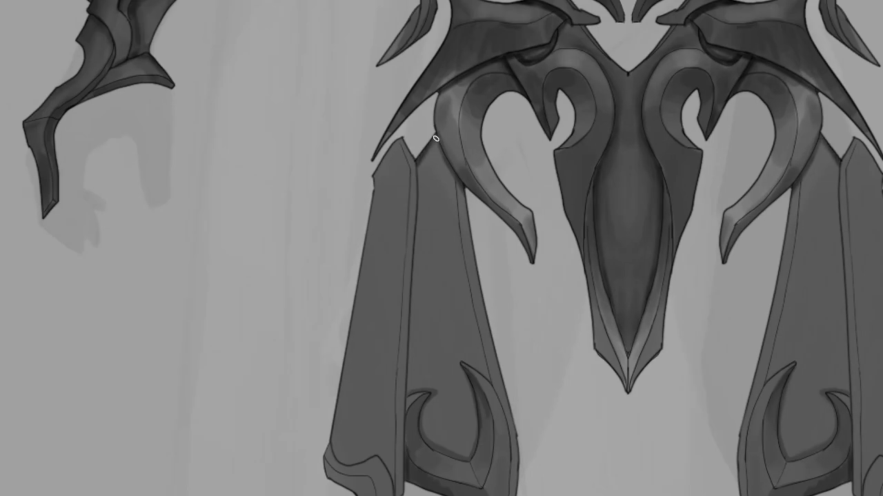
Step: Darken the inner thigh panel's side borders and add soft shadows at the panel tops beneath the hip tusks
left_click_drag(414, 166, 473, 260)
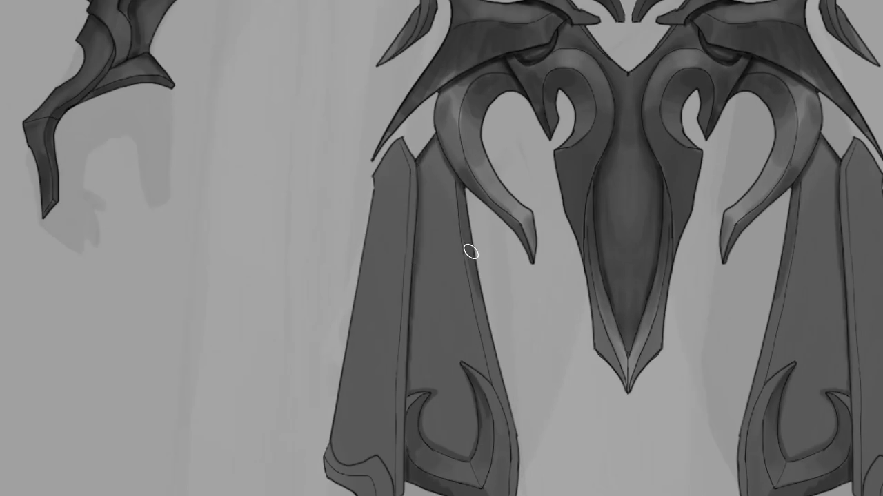
scroll(473, 260, "down", 2)
left_click_drag(398, 424, 402, 262)
left_click_drag(422, 76, 451, 103)
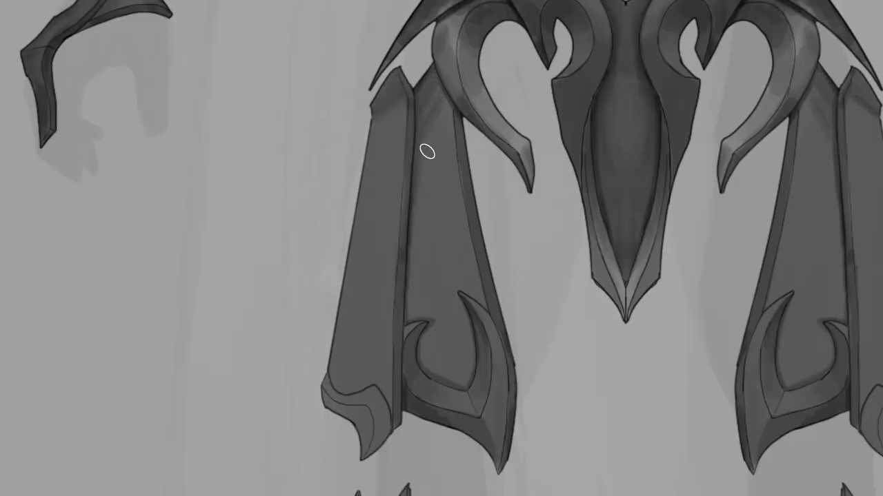
Step: Shade the outer thigh panel's surface and its curled hem trim, and darken the panel areas around the ornament
left_click_drag(359, 317, 380, 138)
mouse_move(338, 355)
left_mouse_down()
mouse_move(375, 197)
mouse_move(370, 291)
left_mouse_up()
left_click_drag(370, 291, 381, 199)
mouse_move(373, 358)
left_mouse_down()
mouse_move(356, 292)
mouse_move(432, 254)
mouse_move(473, 289)
left_mouse_up()
scroll(425, 327, "up", 3)
scroll(425, 328, "down", 3)
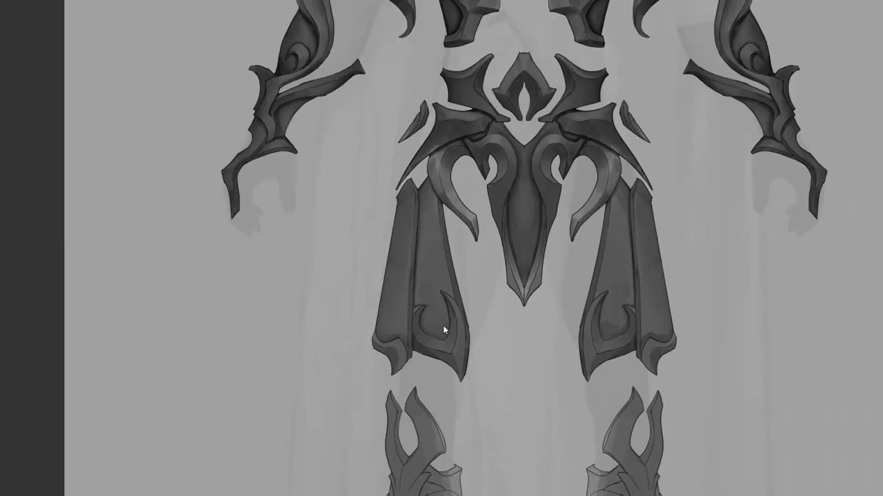
scroll(446, 339, "up", 3)
scroll(457, 365, "down", 3)
scroll(449, 213, "down", 3)
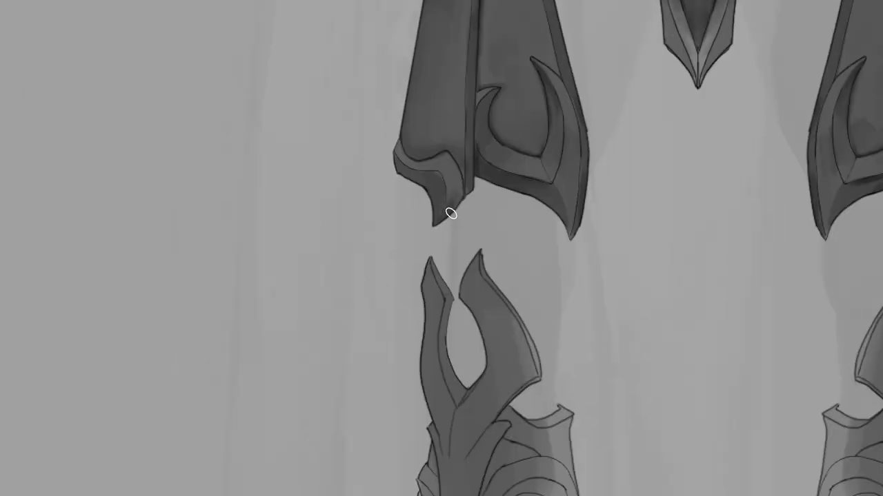
scroll(365, 296, "up", 3)
Step: Shade the knee and shin armor, darkening the long center spike, the round side recess and the small outer fins
scroll(386, 276, "down", 7)
mouse_move(399, 256)
left_mouse_down()
mouse_move(469, 187)
mouse_move(360, 115)
mouse_move(393, 392)
mouse_move(405, 338)
mouse_move(483, 324)
mouse_move(437, 367)
mouse_move(407, 375)
mouse_move(428, 420)
mouse_move(459, 361)
mouse_move(446, 370)
mouse_move(510, 326)
left_mouse_up()
scroll(483, 324, "down", 1)
scroll(429, 366, "up", 1)
mouse_move(589, 236)
left_mouse_down()
mouse_move(591, 246)
mouse_move(497, 216)
mouse_move(552, 203)
mouse_move(548, 262)
mouse_move(524, 262)
mouse_move(507, 276)
left_mouse_up()
scroll(485, 181, "down", 3)
scroll(498, 246, "up", 2)
mouse_move(499, 246)
left_mouse_down()
mouse_move(487, 229)
mouse_move(453, 262)
left_mouse_up()
left_click_drag(382, 261, 386, 345)
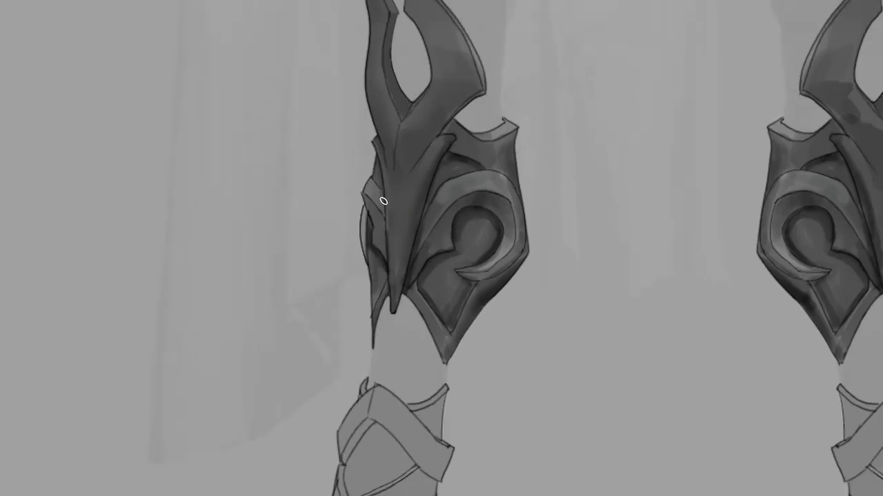
left_click_drag(382, 199, 366, 276)
Step: Shade the foot armor, darkening the recessed ankle panel and the crossing straps and adding tones to the toe plate
scroll(366, 276, "down", 3)
left_click_drag(414, 311, 441, 393)
scroll(427, 345, "down", 2)
mouse_move(413, 290)
left_mouse_down()
mouse_move(369, 314)
mouse_move(435, 338)
mouse_move(419, 374)
mouse_move(445, 336)
mouse_move(461, 329)
mouse_move(492, 238)
mouse_move(345, 434)
mouse_move(394, 386)
mouse_move(364, 276)
mouse_move(357, 346)
left_mouse_up()
key("alt")
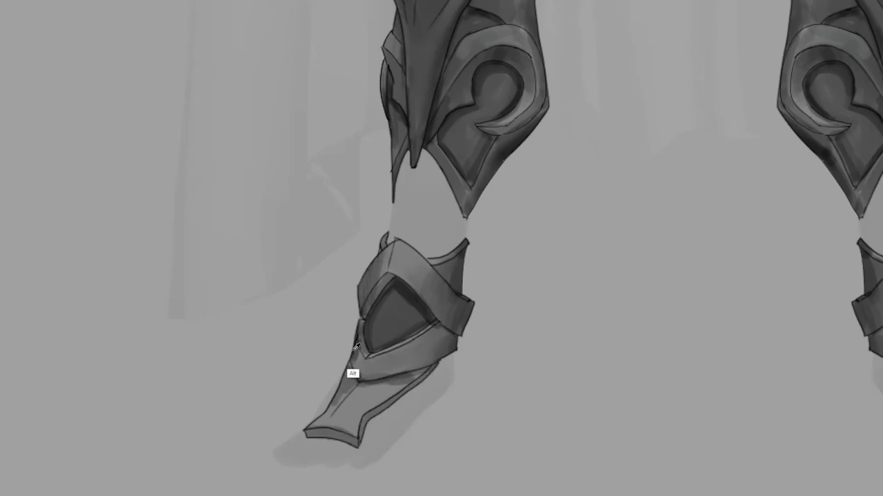
left_click_drag(395, 274, 368, 414)
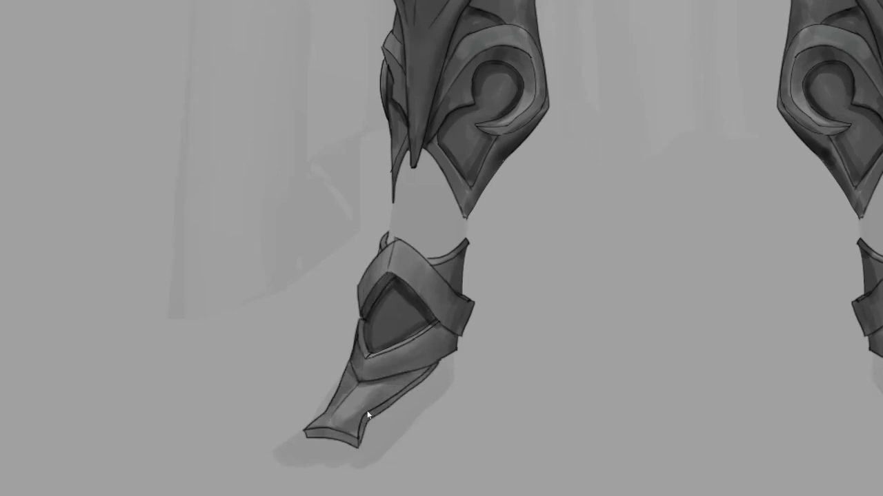
Step: Shade the paired knee guard horns, adding soft tonal gradients along the broad inner horn and its edges
scroll(385, 390, "down", 3)
scroll(390, 340, "up", 3)
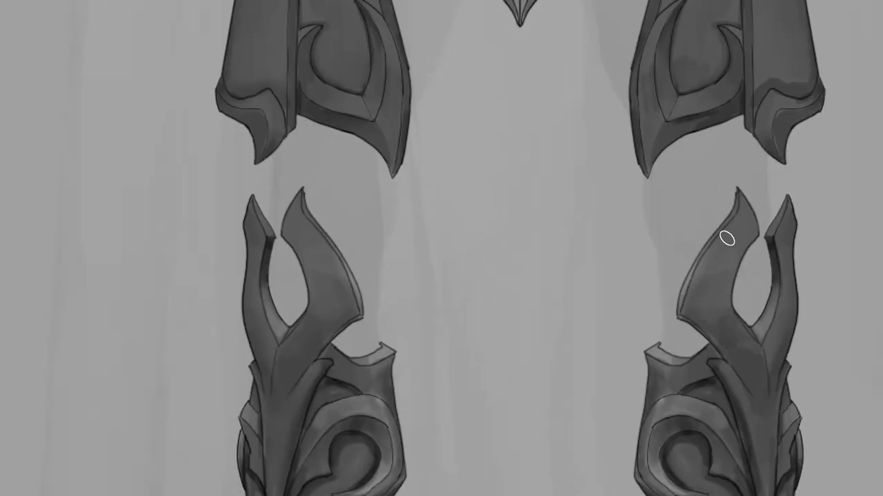
left_click_drag(307, 251, 322, 307)
left_click_drag(331, 228, 347, 296)
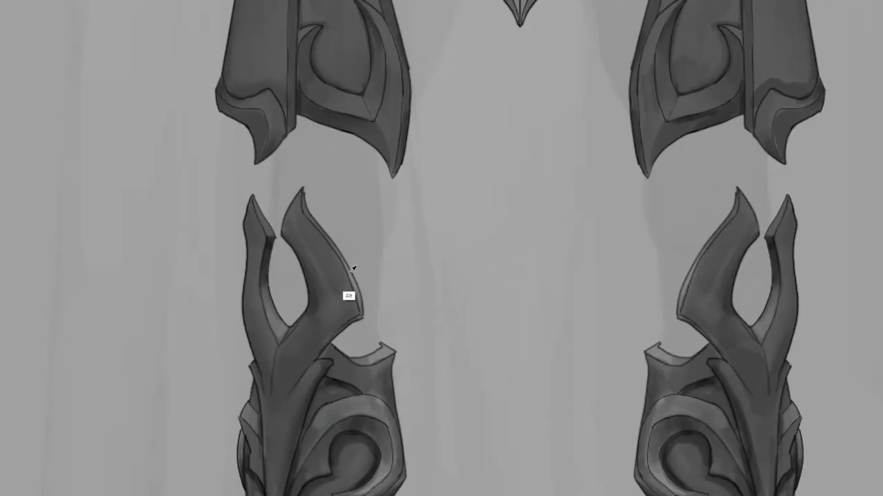
left_click_drag(793, 218, 778, 342)
left_click_drag(634, 337, 611, 391)
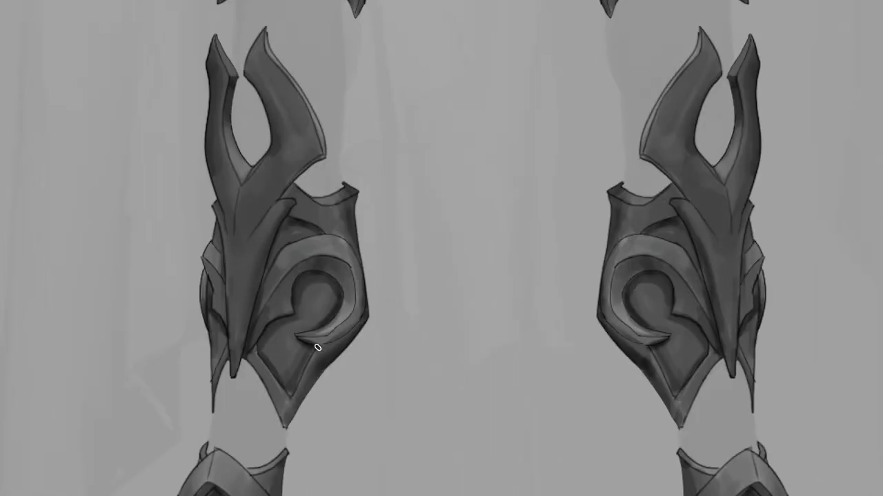
Step: Deepen the shading on the shin plate's flared upper rim and along its inner side edge
scroll(342, 329, "down", 3)
scroll(442, 350, "up", 5)
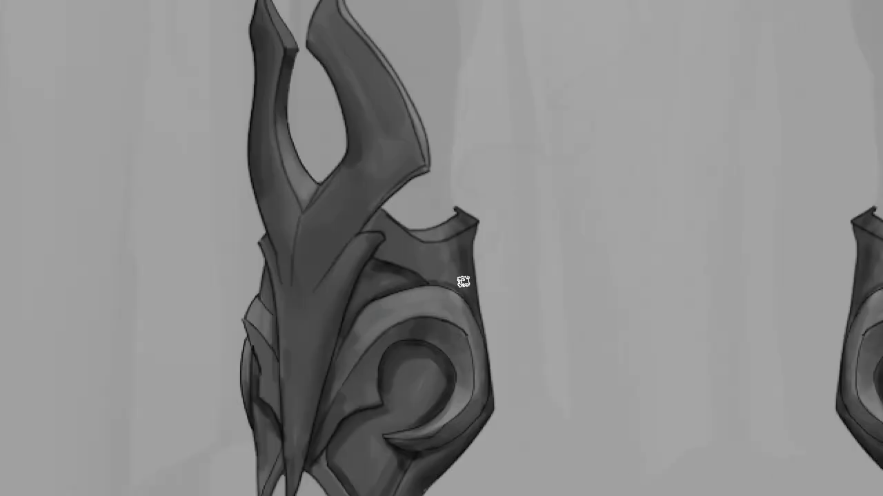
scroll(343, 262, "down", 3)
scroll(352, 344, "up", 5)
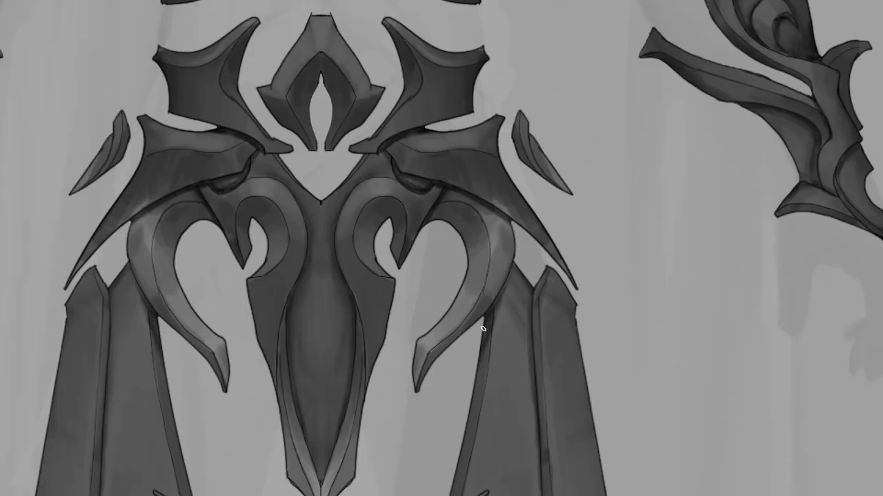
Step: Touch up the shadow on the inner thigh panel's border beneath the hip tusk
left_click_drag(483, 393, 499, 317)
scroll(495, 331, "up", 2)
scroll(545, 300, "down", 4)
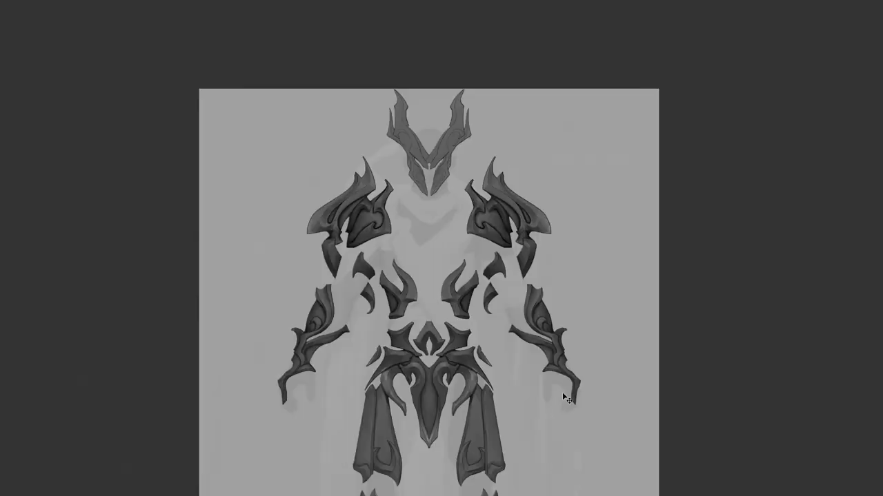
Step: Refine the pauldron's surface shading, smoothing the spike planes and deepening the long grooves and teardrop recess
scroll(522, 275, "up", 5)
key("alt")
scroll(415, 142, "down", 3)
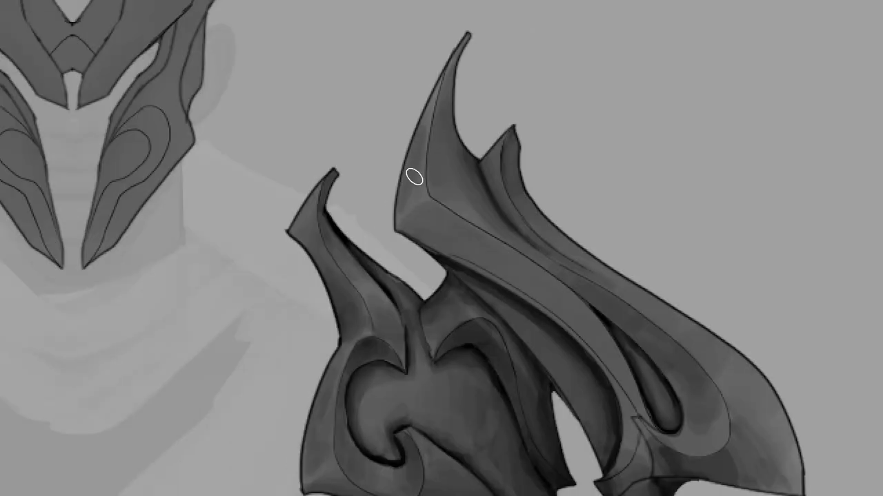
scroll(433, 297, "up", 5)
scroll(520, 305, "down", 3)
scroll(520, 305, "down", 3)
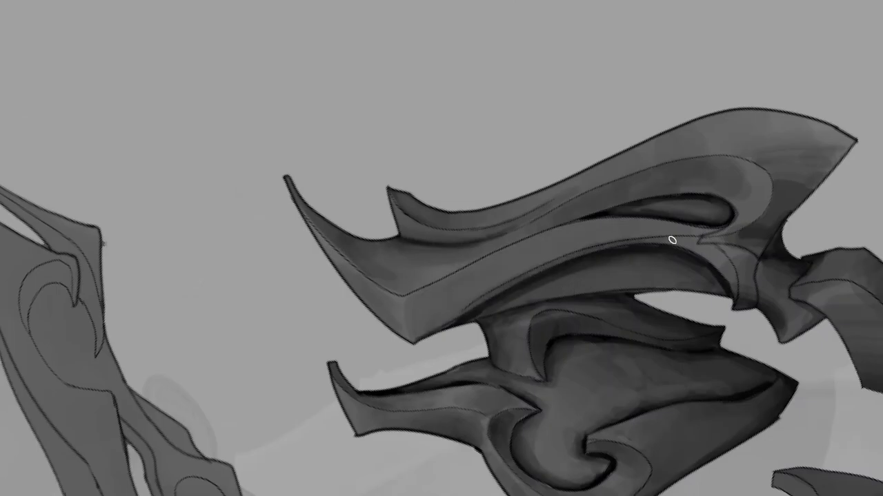
scroll(620, 242, "up", 3)
scroll(591, 329, "up", 3)
scroll(570, 290, "left", 2)
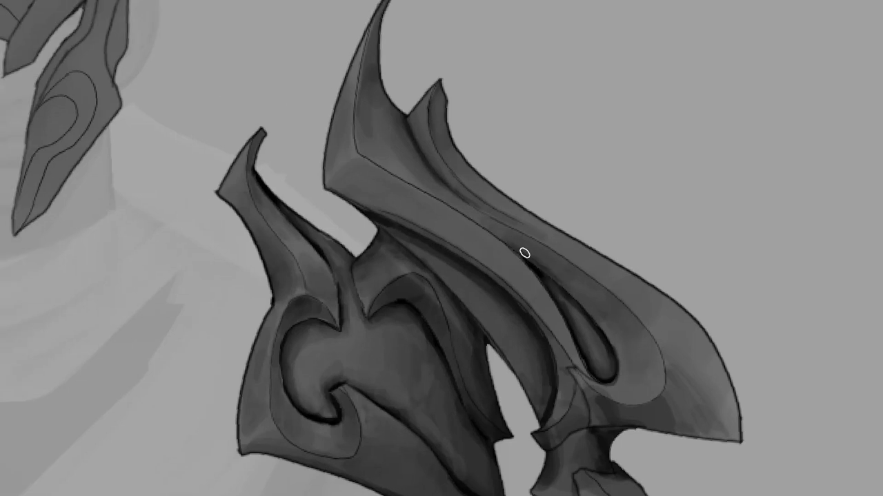
key("bracketright")
key("bracketright")
scroll(689, 331, "down", 3)
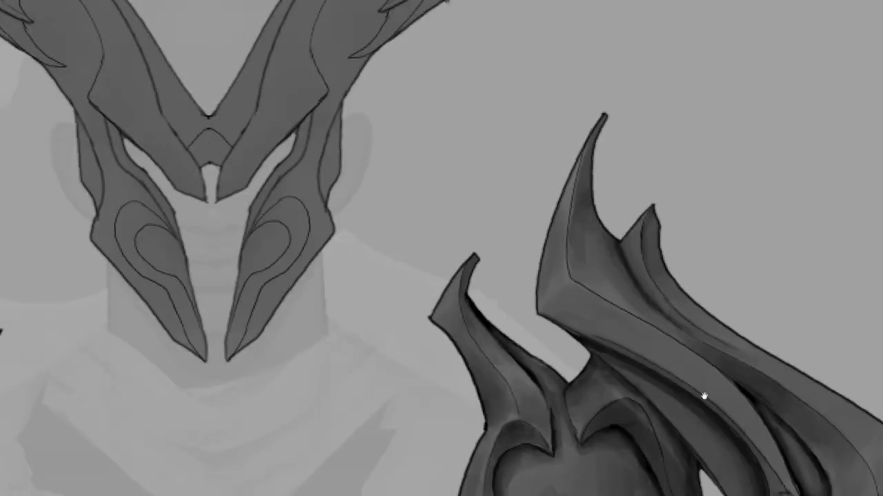
Step: Refine the shading on the central hip plate, along its beveled edges and down to the pointed lower tip
scroll(508, 202, "down", 3)
scroll(565, 282, "up", 4)
key("bracketright")
key("bracketright")
scroll(483, 168, "down", 3)
scroll(613, 259, "up", 3)
key("bracketleft")
key("bracketleft")
key("bracketleft")
scroll(609, 330, "down", 3)
scroll(408, 367, "up", 3)
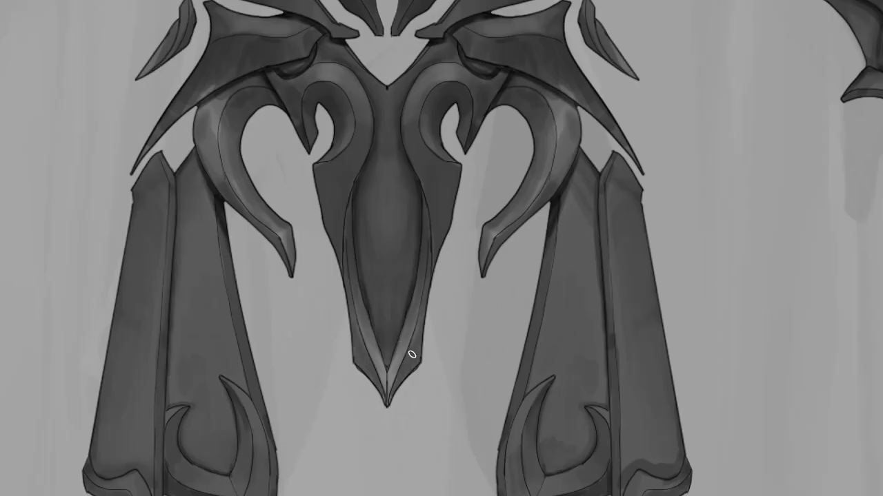
scroll(402, 319, "up", 1)
scroll(428, 286, "down", 2)
mouse_move(632, 344)
left_mouse_down()
mouse_move(645, 275)
mouse_move(633, 298)
mouse_move(615, 280)
left_mouse_up()
key("alt")
scroll(615, 280, "down", 4)
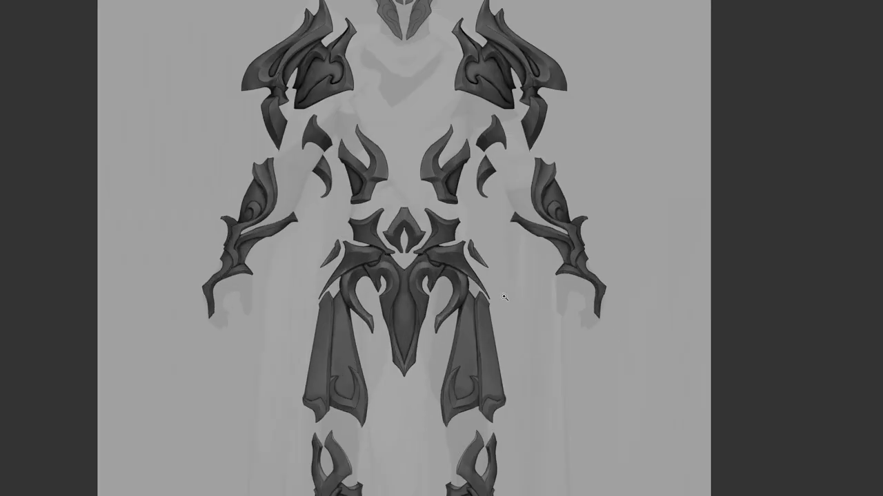
Step: Shade the diamond-shaped centerpiece at the waist and the winged plates on both sides of it
scroll(498, 296, "up", 5)
scroll(538, 184, "up", 2)
left_click_drag(537, 184, 470, 277)
mouse_move(478, 189)
left_mouse_down()
mouse_move(595, 230)
mouse_move(591, 223)
left_mouse_up()
key("5")
scroll(650, 304, "up", 2)
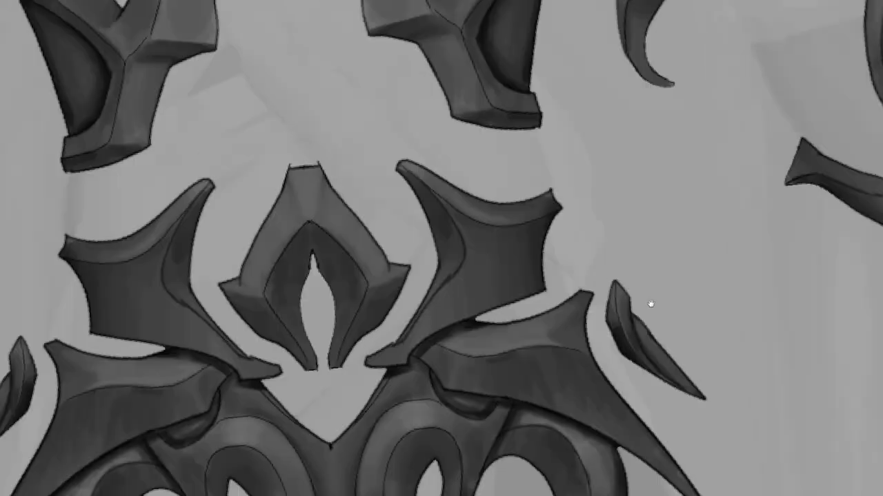
left_click_drag(650, 304, 823, 312)
left_click_drag(545, 256, 564, 277)
mouse_move(507, 349)
left_mouse_down()
mouse_move(526, 345)
mouse_move(519, 325)
left_mouse_up()
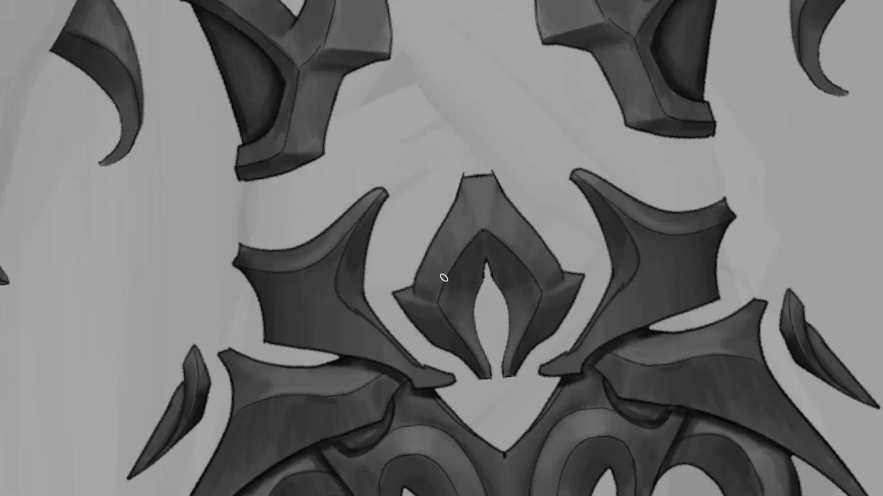
left_click_drag(443, 276, 490, 281)
Step: Touch up the forked rib plates' lower ends and the shading of the belt and hip plates
scroll(751, 278, "down", 5)
scroll(614, 379, "up", 6)
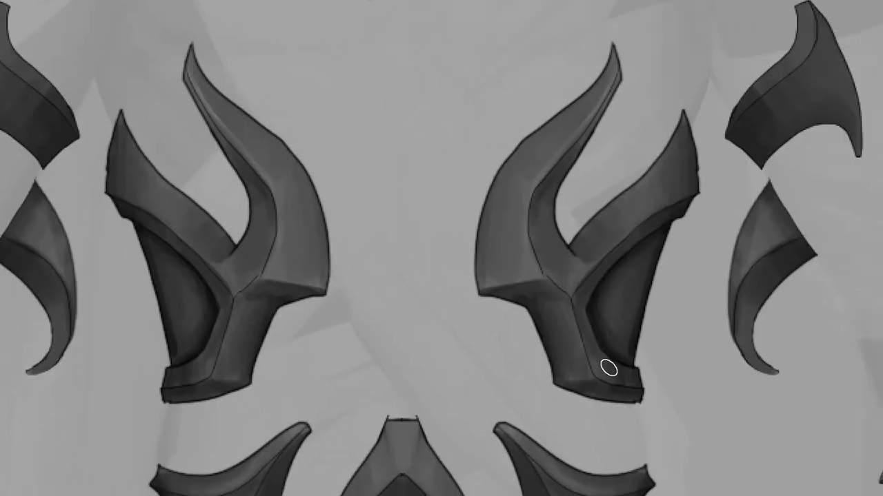
scroll(522, 324, "down", 2)
scroll(574, 248, "up", 2)
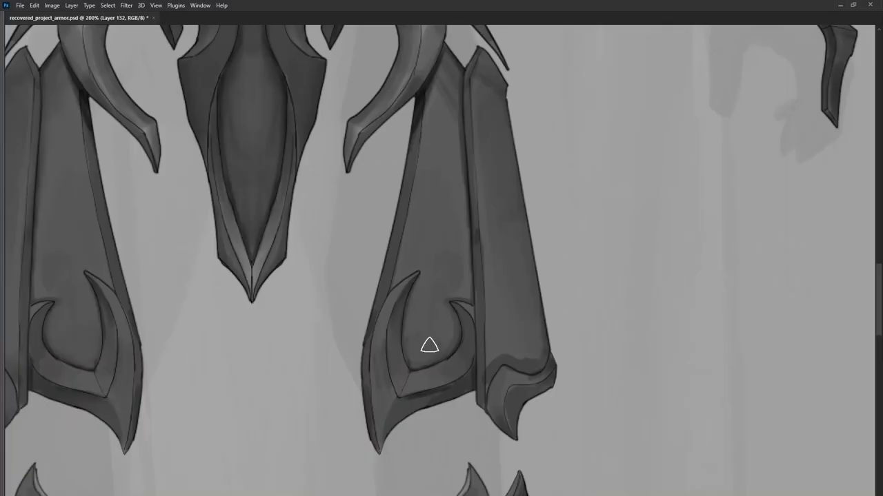
scroll(474, 326, "up", 15)
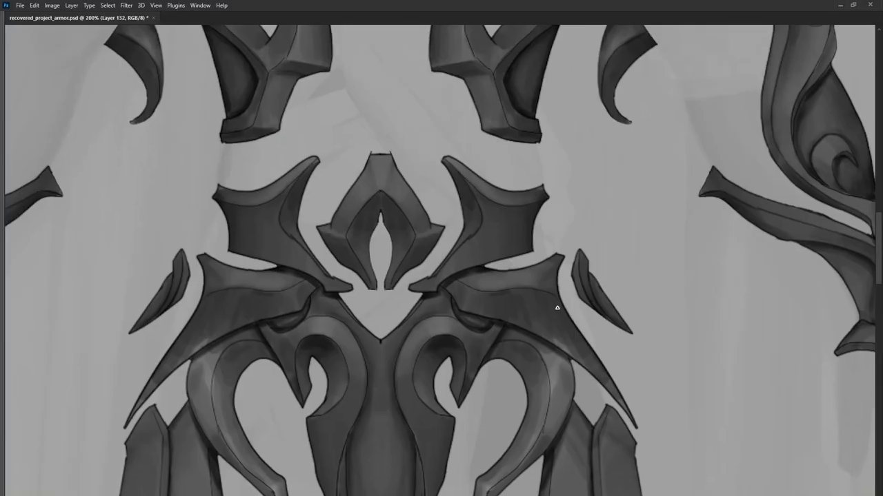
mouse_move(422, 355)
left_mouse_down()
mouse_move(432, 309)
mouse_move(423, 311)
mouse_move(485, 164)
mouse_move(446, 214)
mouse_move(526, 134)
mouse_move(522, 221)
mouse_move(456, 239)
left_mouse_up()
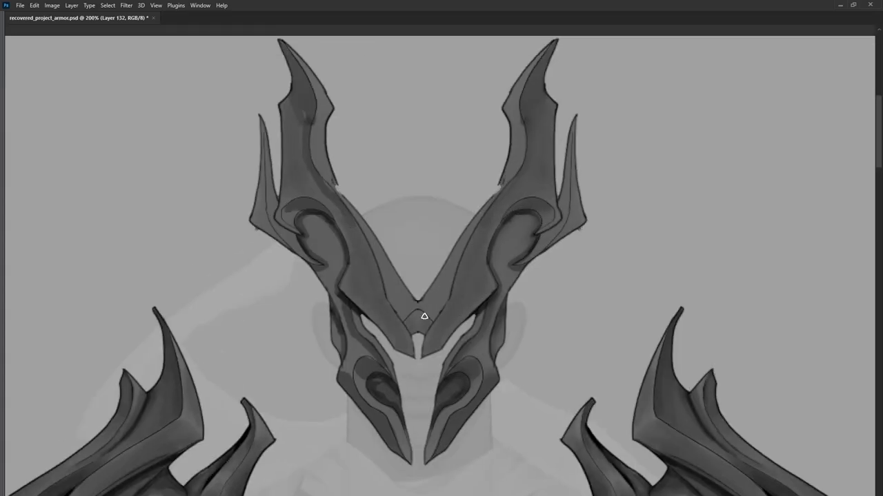
Step: Shade the helmet's horns and side spikes, darkening the junctions with the curled brow ornaments and the brow plates
mouse_move(487, 197)
left_mouse_down()
mouse_move(500, 207)
mouse_move(483, 194)
mouse_move(549, 193)
left_mouse_up()
left_click_drag(603, 207, 618, 187)
left_click_drag(578, 211, 546, 155)
left_click_drag(545, 155, 529, 185)
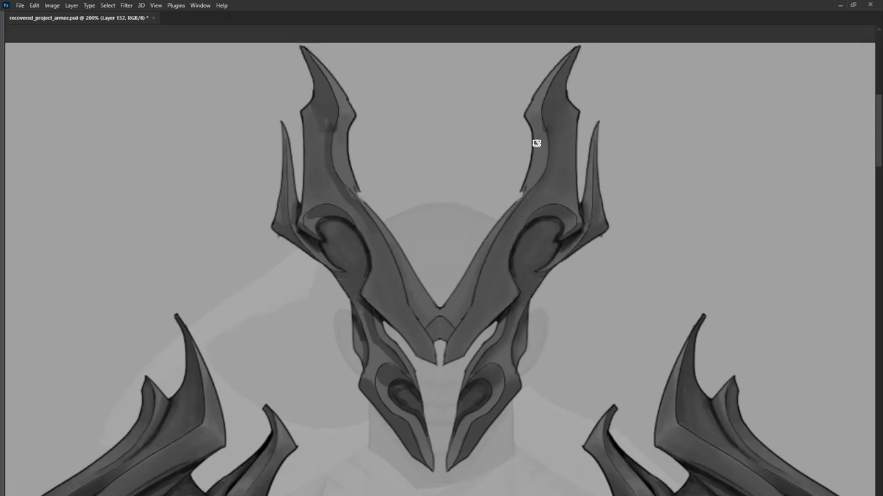
left_click_drag(506, 297, 504, 284)
mouse_move(537, 317)
left_mouse_down()
mouse_move(528, 349)
mouse_move(493, 338)
mouse_move(532, 300)
mouse_move(464, 360)
left_mouse_up()
mouse_move(516, 270)
left_mouse_down()
mouse_move(526, 201)
mouse_move(573, 163)
left_mouse_up()
key("Tab")
key("ctrl+plus")
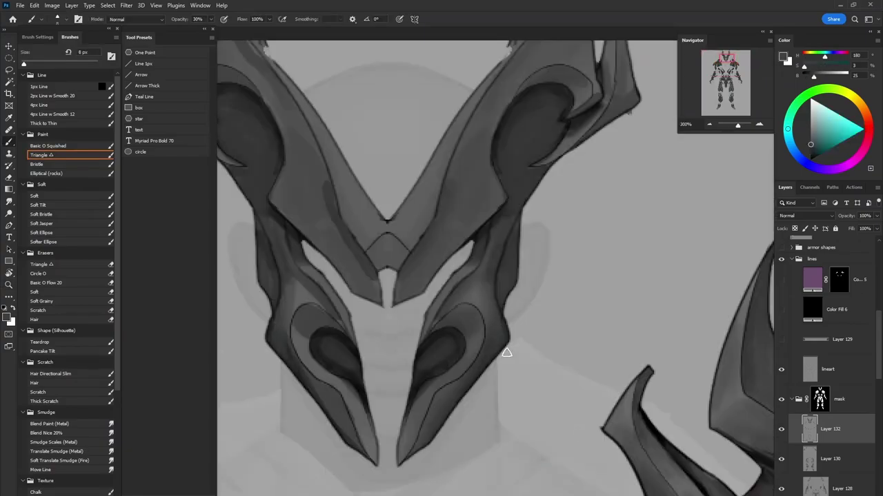
Step: Darken the helmet's cheek plates around the teardrop recesses and along their outer edges, sampling tones from the helmet
left_click_drag(496, 324, 469, 315)
left_click(498, 258, "alt")
key("Tab")
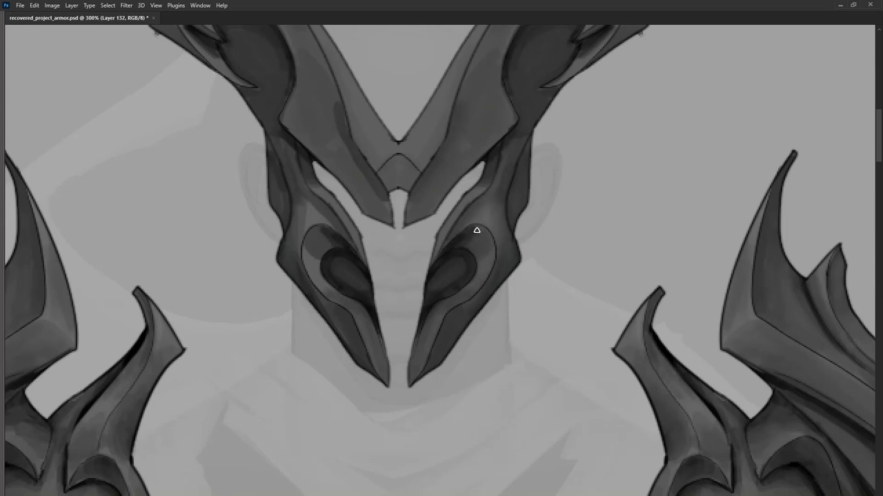
key("ctrl+plus")
left_click_drag(437, 277, 478, 349)
key("Tab")
left_click_drag(616, 311, 600, 324)
Step: Touch up the gray tones around the curled ornament on the inner shoulder plate
key("b")
key("Tab")
key("ctrl+0")
key("Tab")
key("ctrl+plus")
key("ctrl+plus")
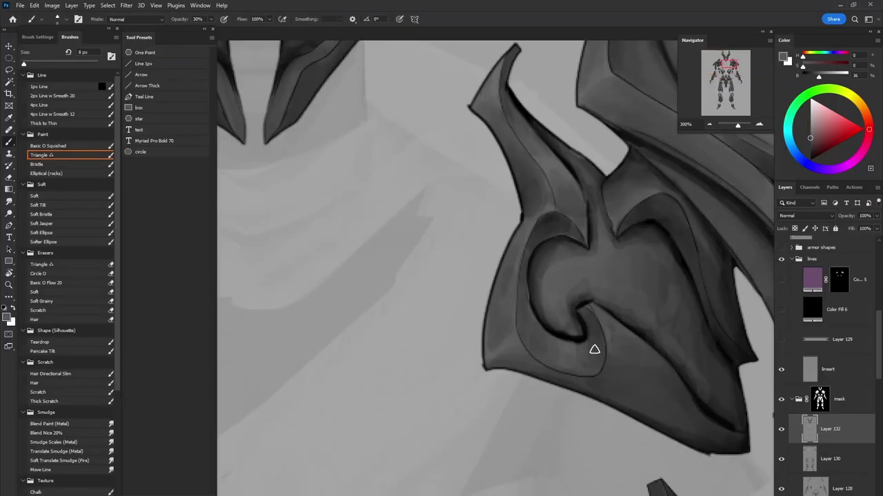
Step: Group all the armor shading layers from Layer 132 down to Layer 98
key("z")
key("ctrl+minus")
key("ctrl+minus")
key("ctrl+minus")
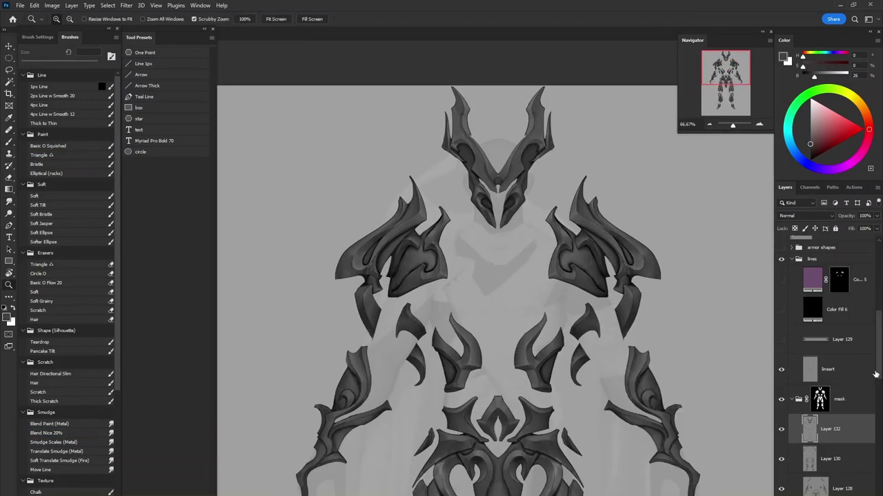
scroll(862, 386, "down", 5)
left_click_drag(845, 411, 848, 279)
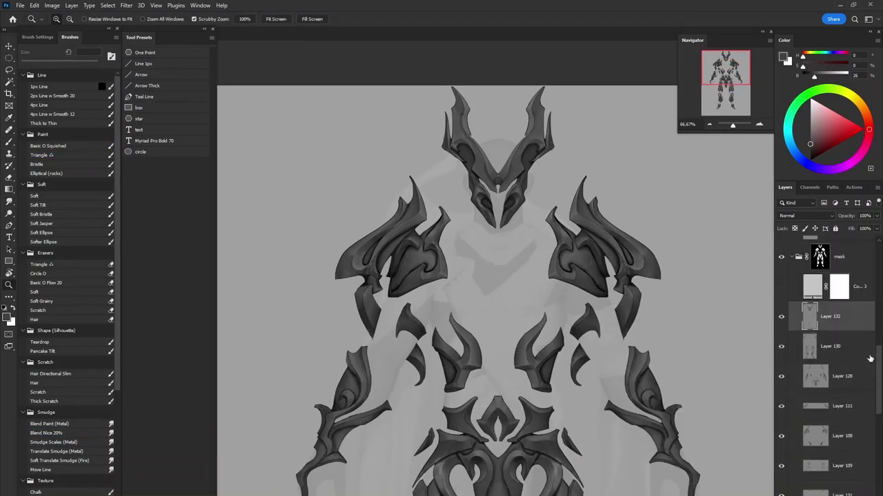
scroll(862, 380, "down", 6)
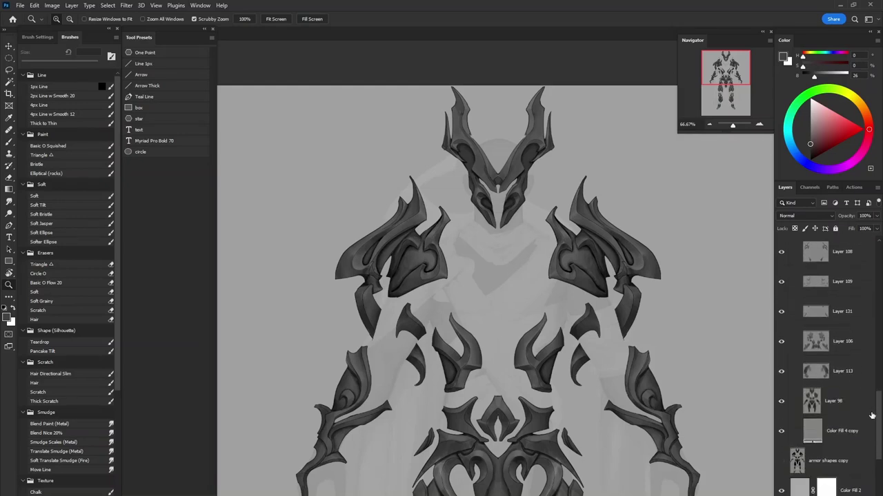
left_click(849, 404, "shift")
key("ctrl+g")
Step: Duplicate Group 3, merge the copy into a single layer, and hide the original group
left_click_drag(682, 355, 638, 290)
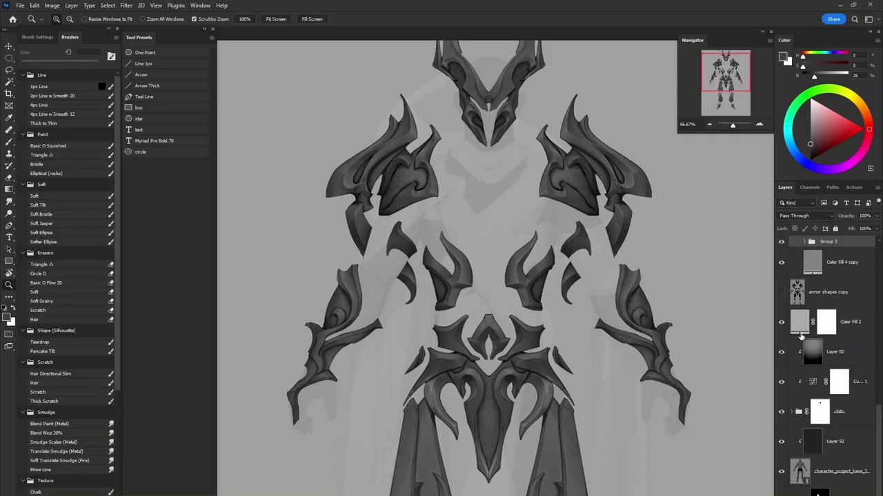
scroll(862, 378, "up", 2)
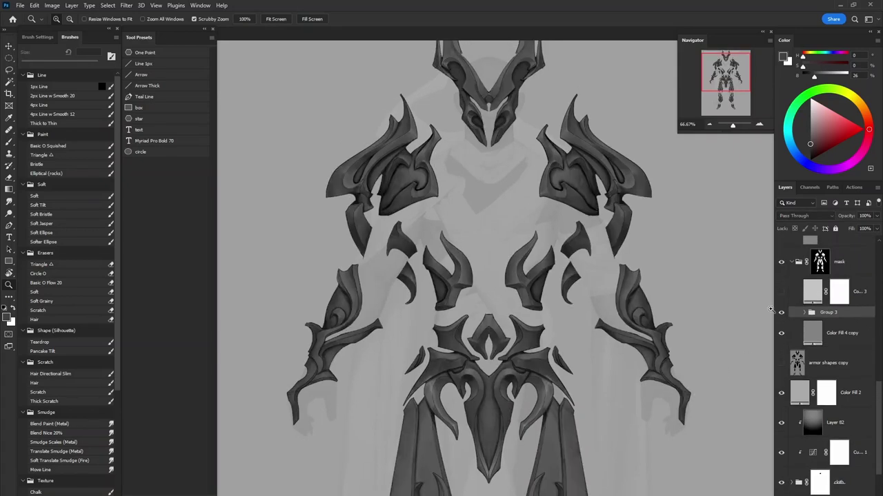
key("ctrl+j")
key("ctrl+e")
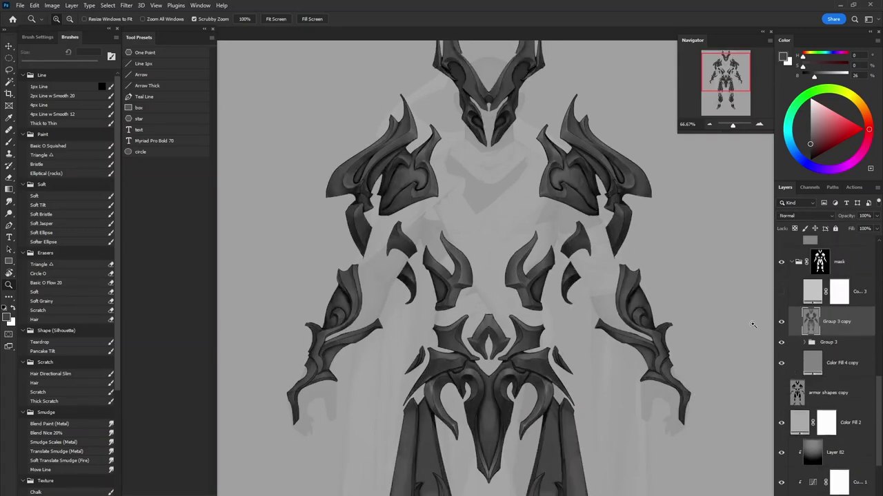
scroll(692, 271, "up", 2)
left_click(853, 187)
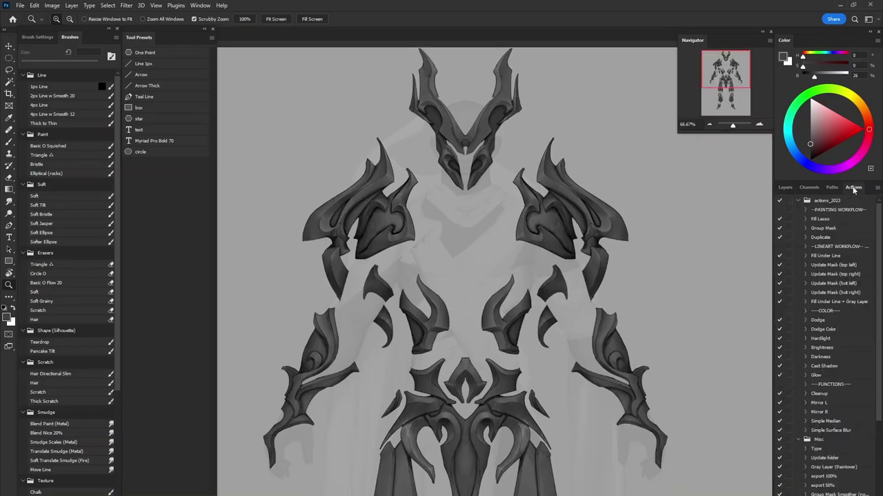
left_click(784, 188)
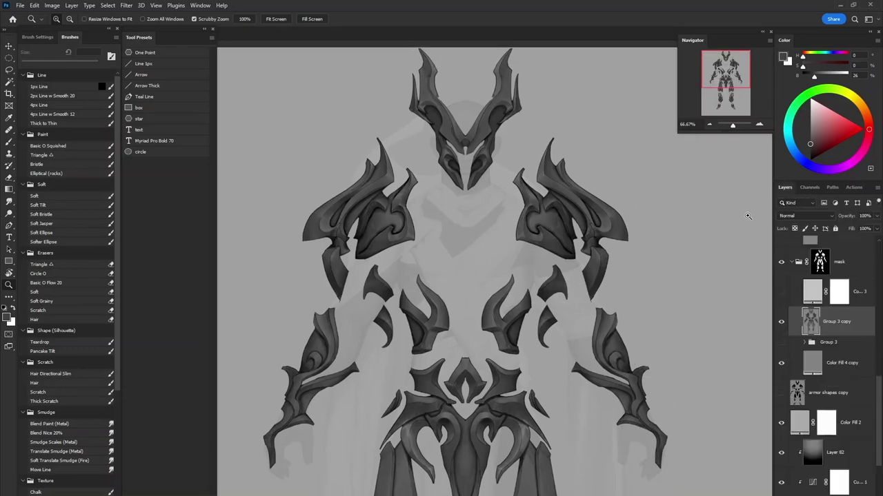
scroll(599, 297, "down", 2)
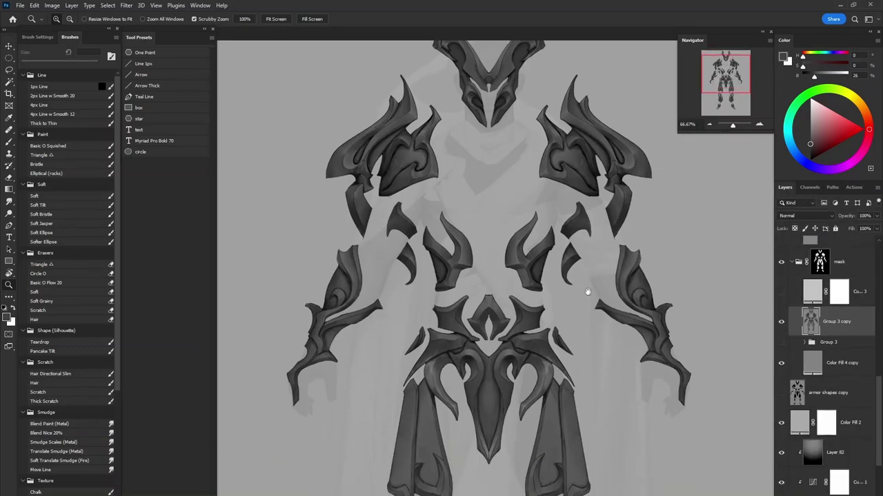
Step: Refine the dark creases and edges around the curled recess of the shoulder plate with the Triangle brush at 30% opacity
scroll(584, 293, "up", 2)
left_click(615, 246)
left_click(615, 245)
key("b")
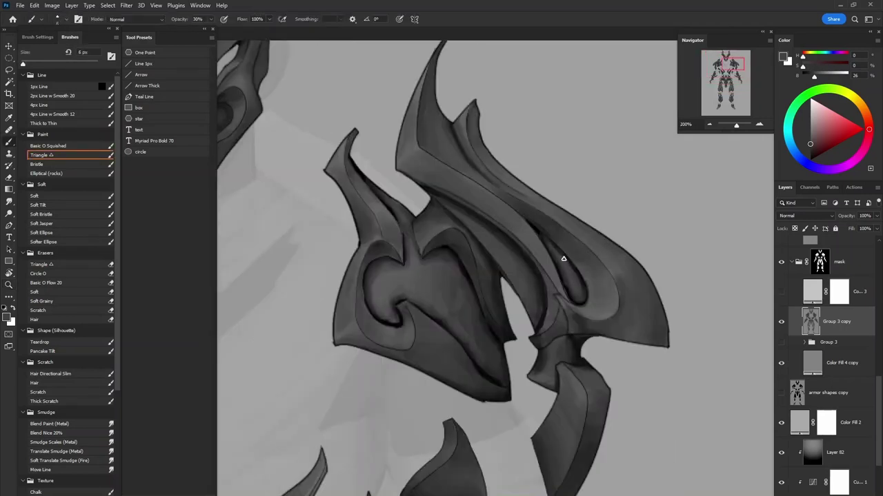
key("Tab")
scroll(487, 275, "up", 3)
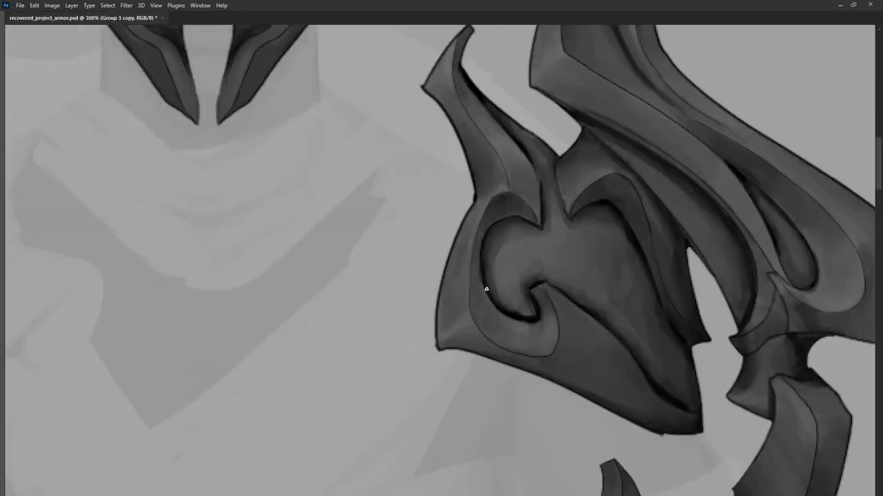
scroll(481, 271, "down", 6)
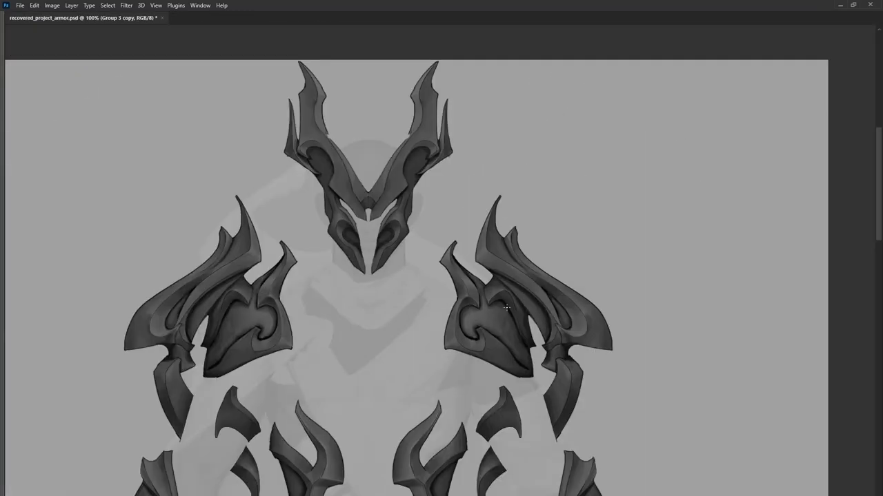
key("Tab")
left_click_drag(588, 238, 607, 219)
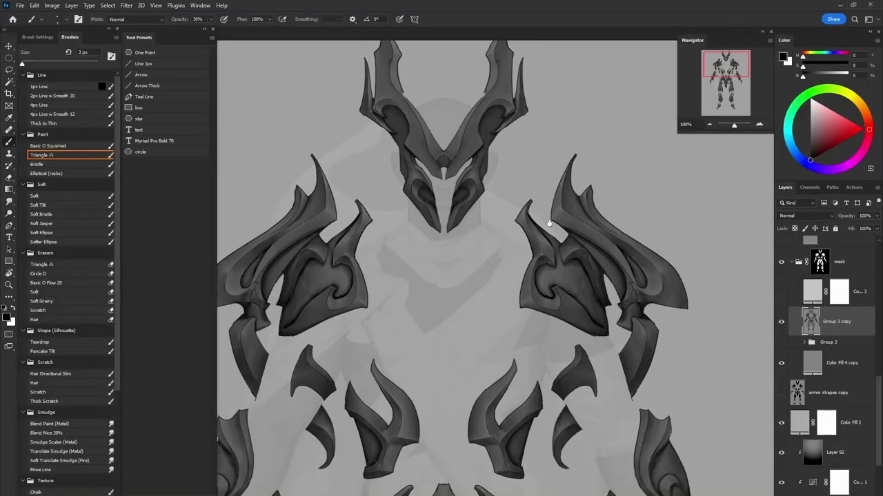
left_click_drag(439, 237, 440, 185)
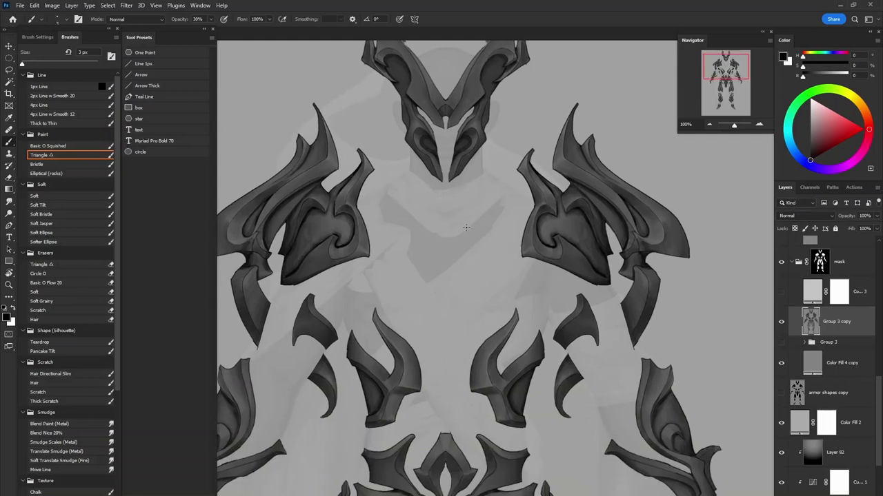
Step: Refine the gray shading and edges of the forked, horned plate above the waist with a 7 px brush at 30% opacity
left_click_drag(468, 227, 568, 240)
mouse_move(502, 256)
left_mouse_down()
mouse_move(485, 305)
mouse_move(687, 378)
mouse_move(600, 341)
mouse_move(487, 335)
left_mouse_up()
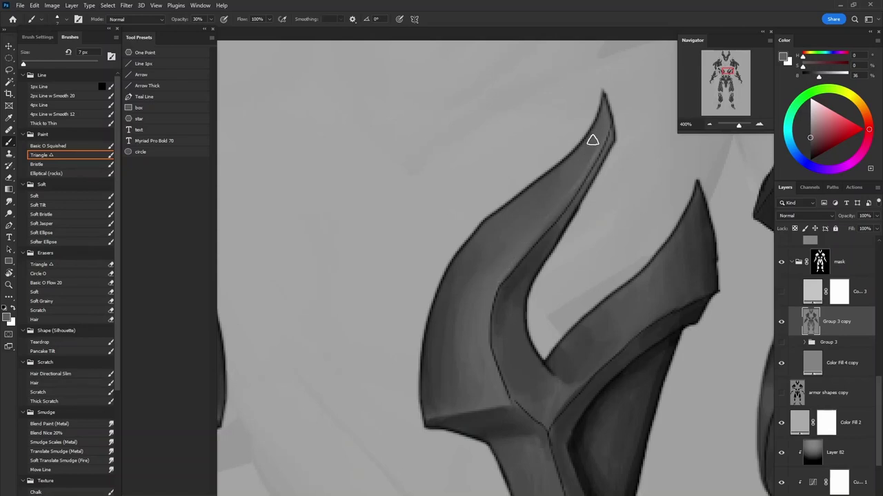
scroll(592, 140, "up", 2)
scroll(575, 285, "down", 4)
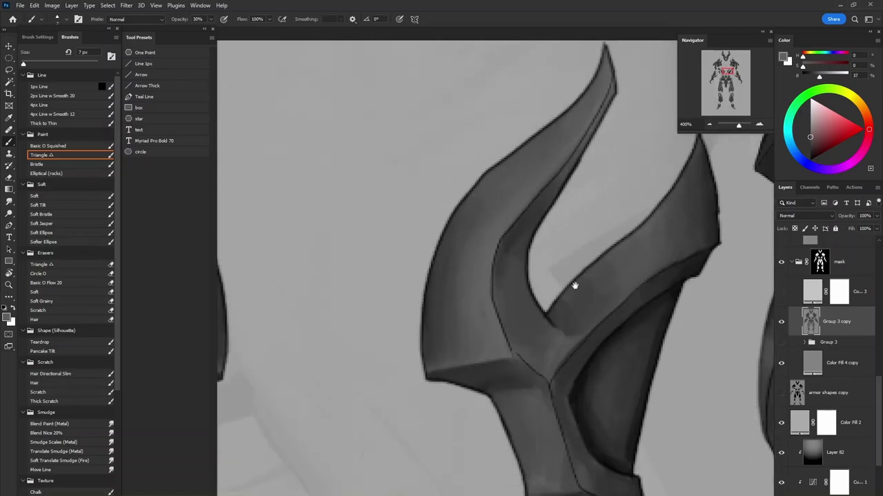
scroll(600, 327, "down", 5)
Step: Touch up the gray tones of the curved hook beneath the hip plate with the Triangle brush
key("Tab")
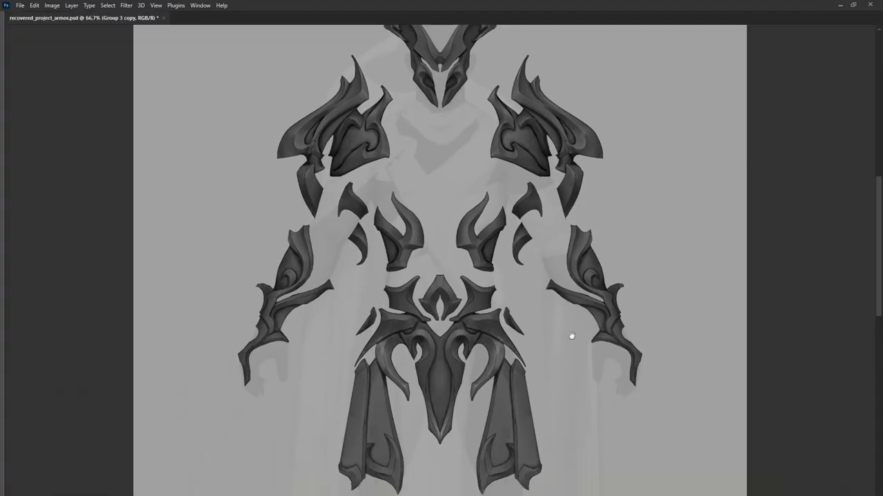
left_click_drag(572, 338, 548, 322)
scroll(481, 331, "up", 4)
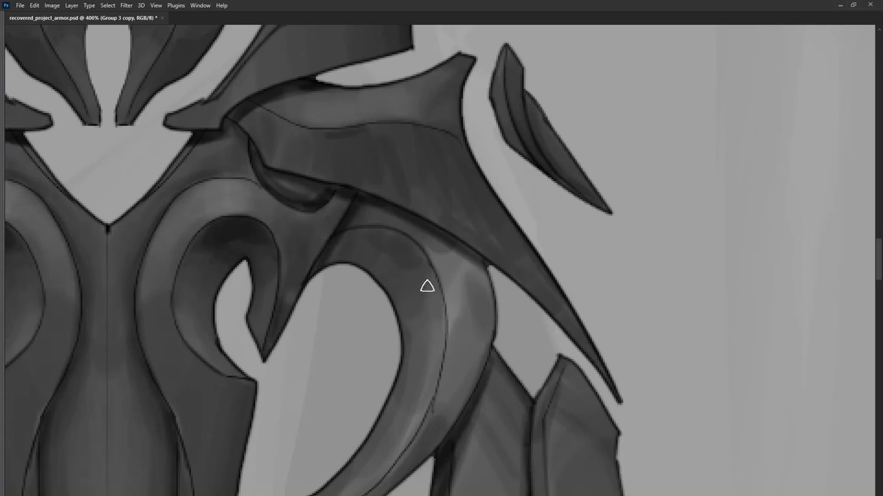
scroll(498, 311, "down", 10)
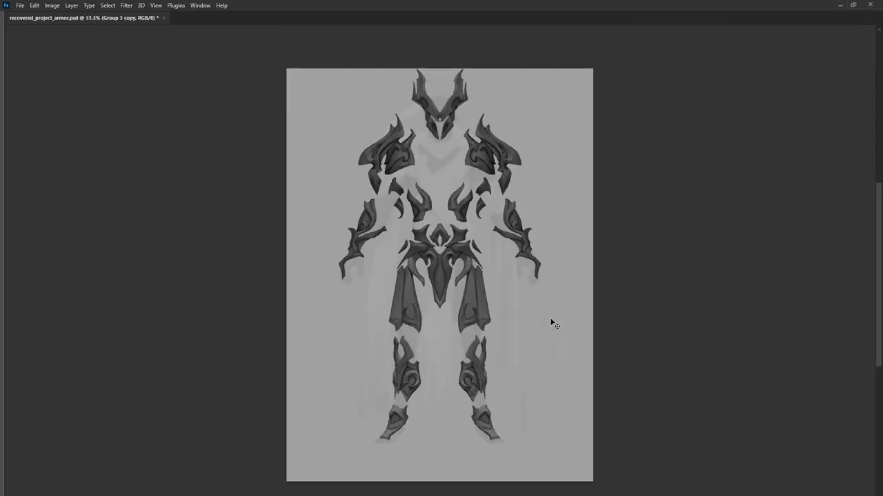
key("ctrl+plus")
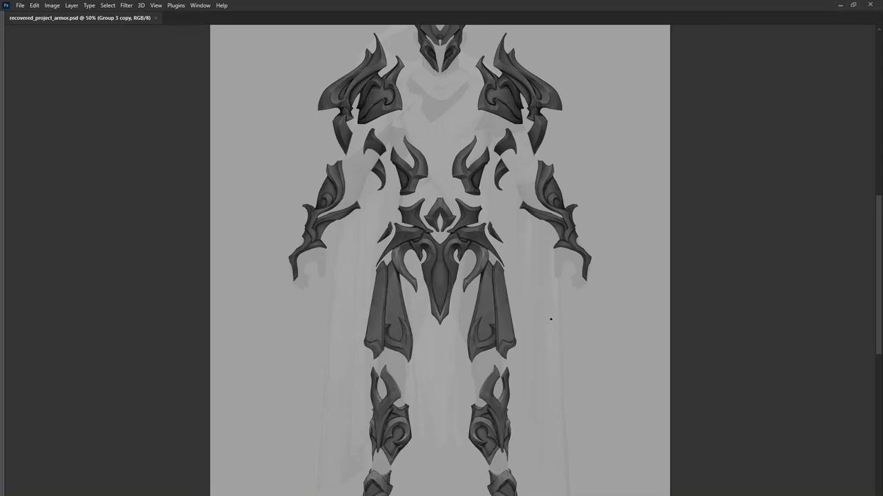
Step: Add a new layer above Group 3 copy and darken the hip hook's outer face with a 10 px brush at 40% opacity
key("Tab")
left_click_drag(558, 302, 587, 303)
key("z")
left_click(476, 276)
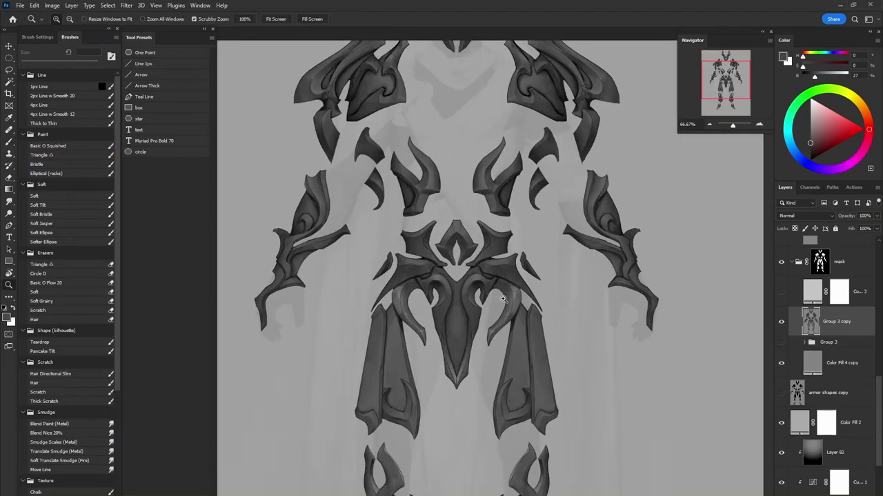
left_click(476, 276)
left_click(476, 277)
key("b")
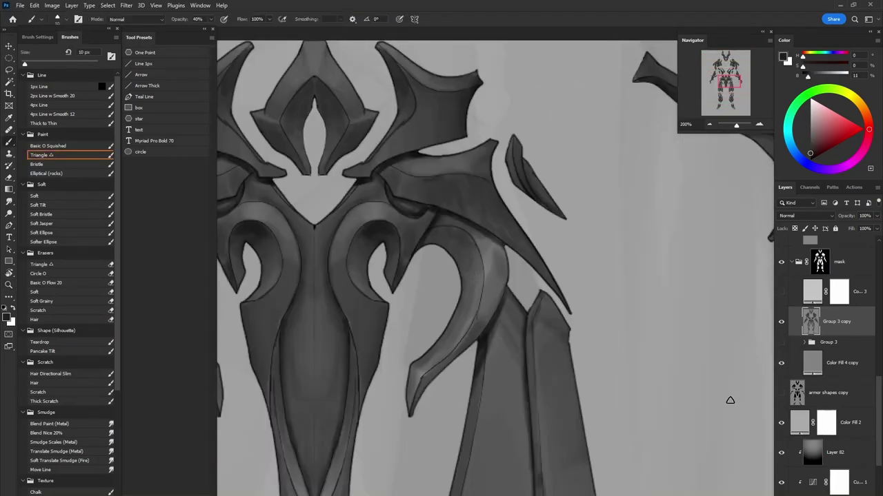
key("ctrl+alt+shift+n")
left_click_drag(496, 268, 499, 300)
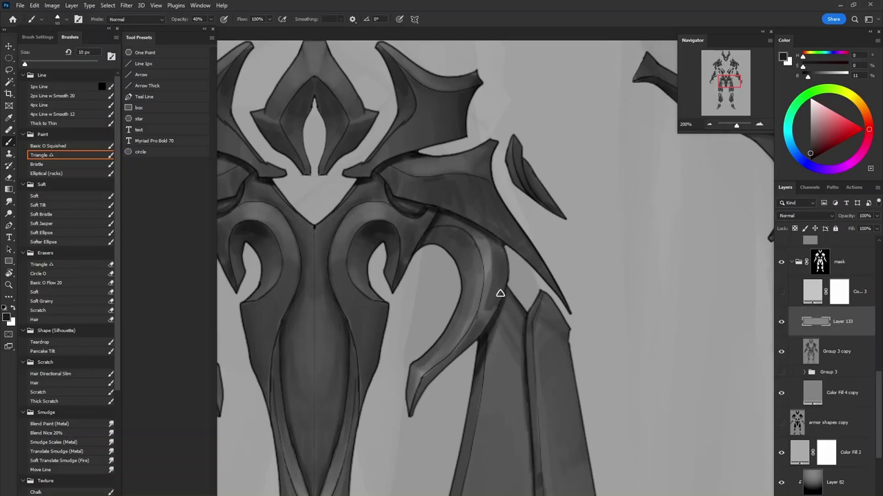
key("r")
key("b")
left_click_drag(498, 290, 490, 292)
Step: Darken and blend the hip hook's lower edge and tip, using black and gray tones sampled from the armor
key("r")
key("b")
key("d")
mouse_move(480, 329)
left_mouse_down()
mouse_move(430, 375)
mouse_move(476, 328)
left_mouse_up()
key("r")
key("b")
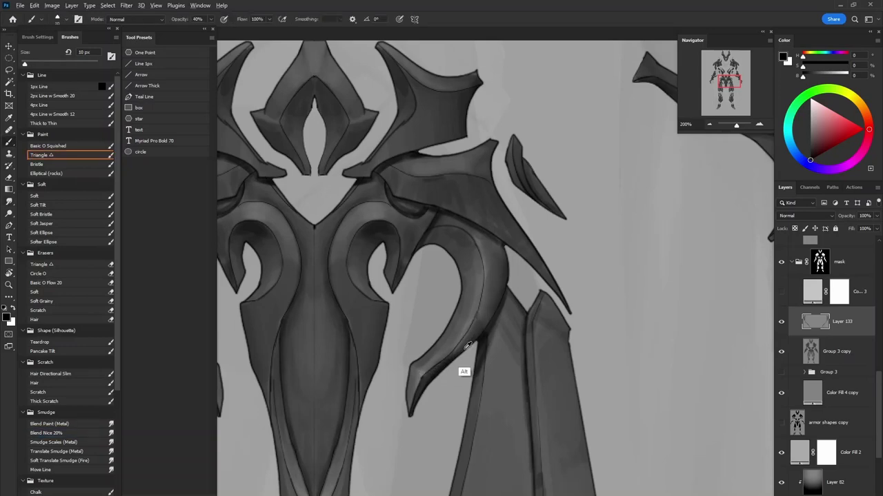
left_click(458, 364, "alt")
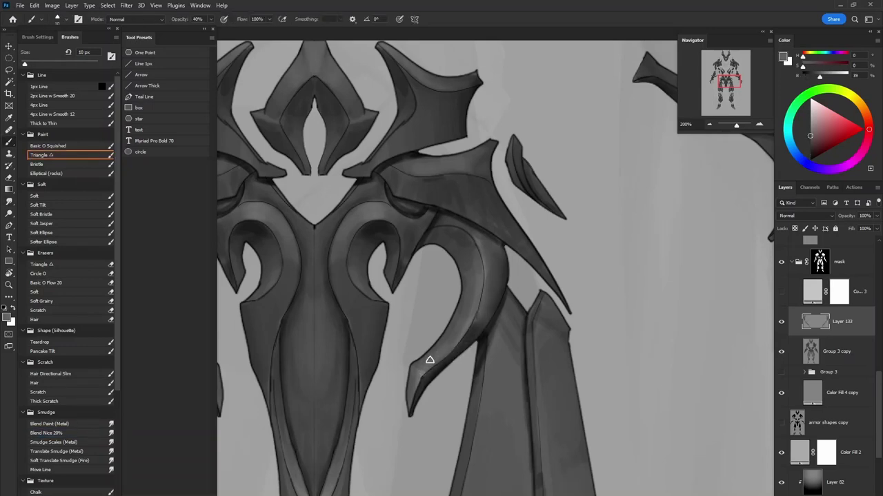
left_click(420, 404, "alt")
mouse_move(482, 320)
left_mouse_down()
mouse_move(528, 256)
mouse_move(560, 382)
mouse_move(583, 359)
left_mouse_up()
key("r")
key("b")
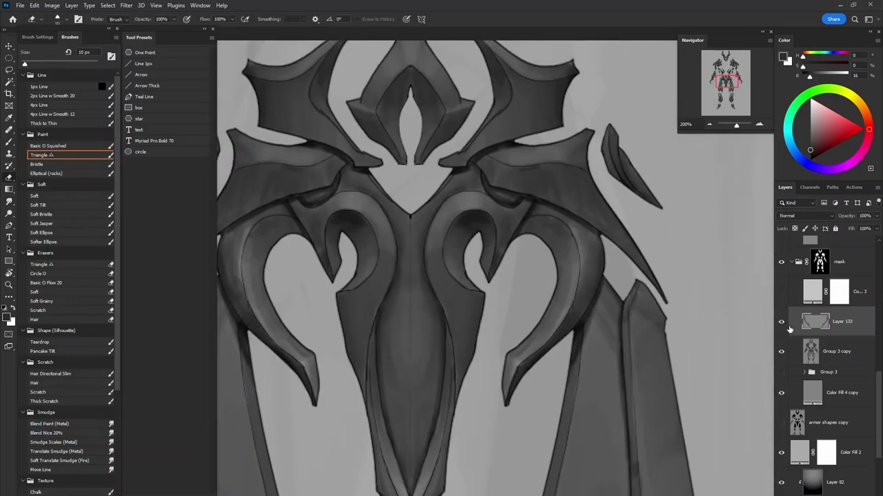
Step: Lower Layer 133's opacity to 77% and merge it with Group 3 copy
left_click_drag(847, 218, 831, 218)
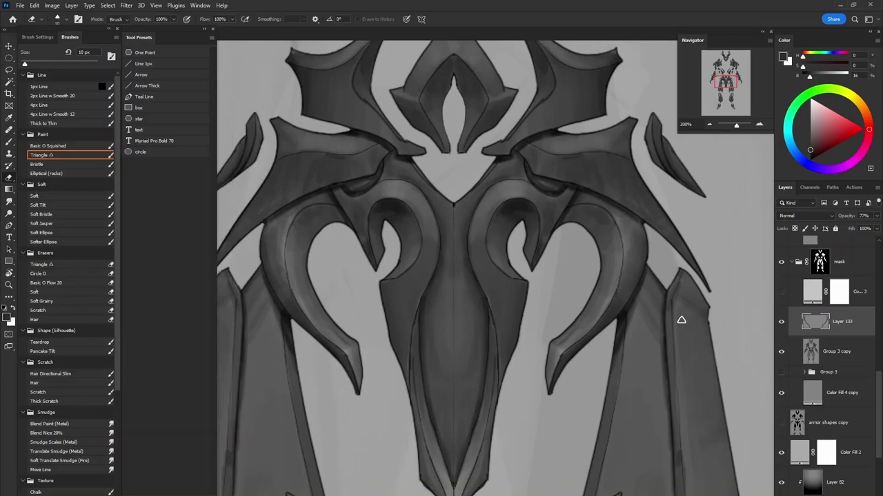
scroll(679, 317, "down", 3)
left_click_drag(651, 360, 690, 365)
key("Tab")
key("Tab")
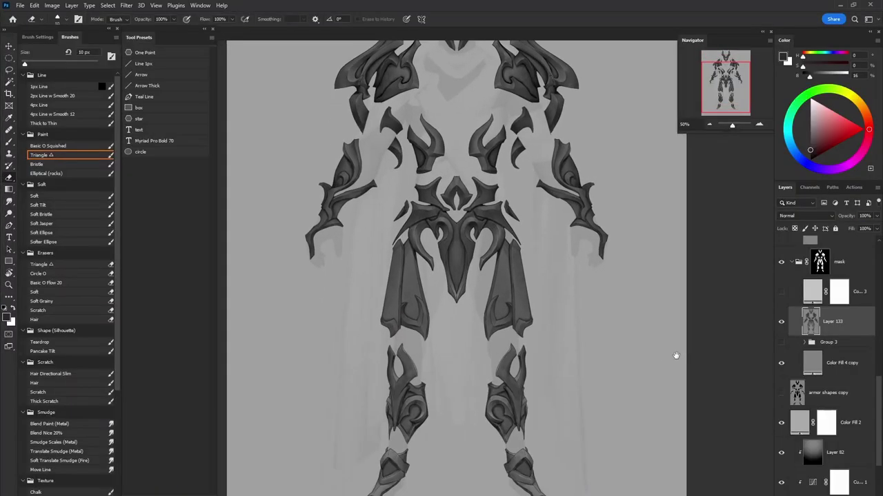
Step: Examine the merged armor shading across the whole figure, from the helmet down to the boots
scroll(670, 365, "down", 3)
scroll(664, 366, "up", 3)
scroll(666, 370, "down", 2)
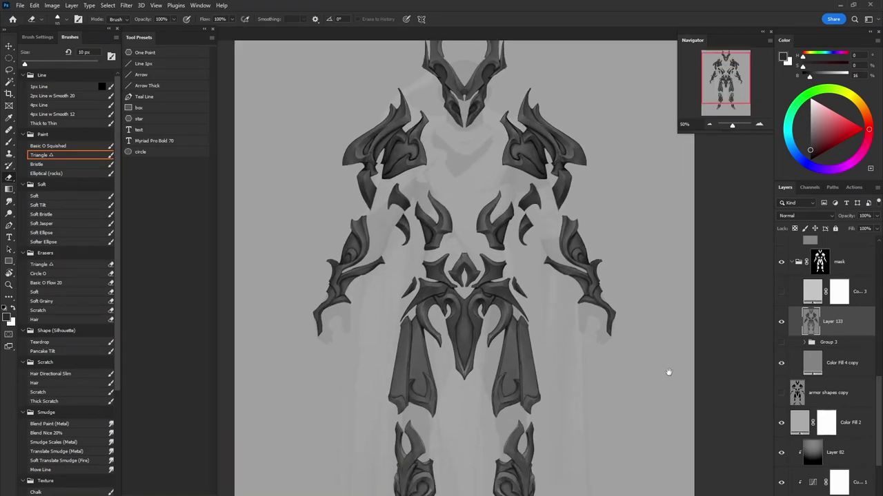
scroll(621, 349, "up", 3)
key("z")
left_click(478, 210)
key("l")
mouse_move(494, 211)
left_mouse_down()
mouse_move(384, 181)
mouse_move(511, 207)
left_mouse_up()
scroll(586, 256, "down", 2)
key("ctrl+minus")
key("ctrl+minus")
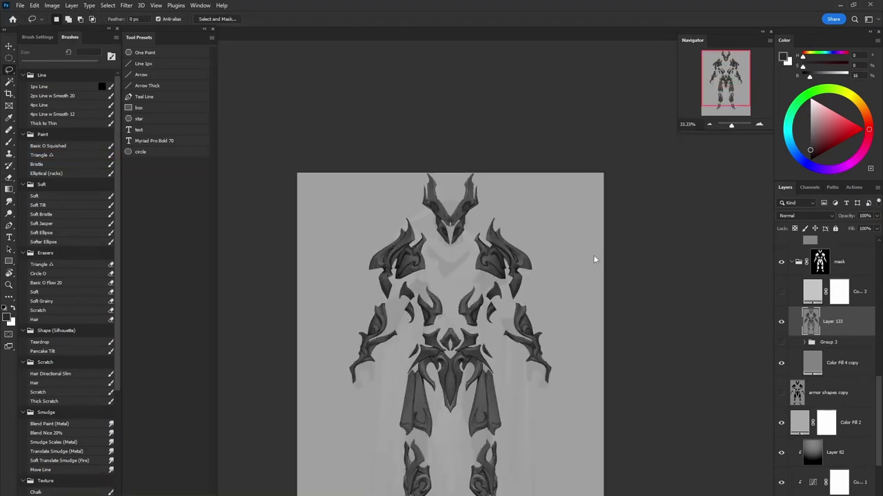
key("z")
left_click(521, 358)
scroll(574, 322, "down", 2)
scroll(577, 316, "up", 3)
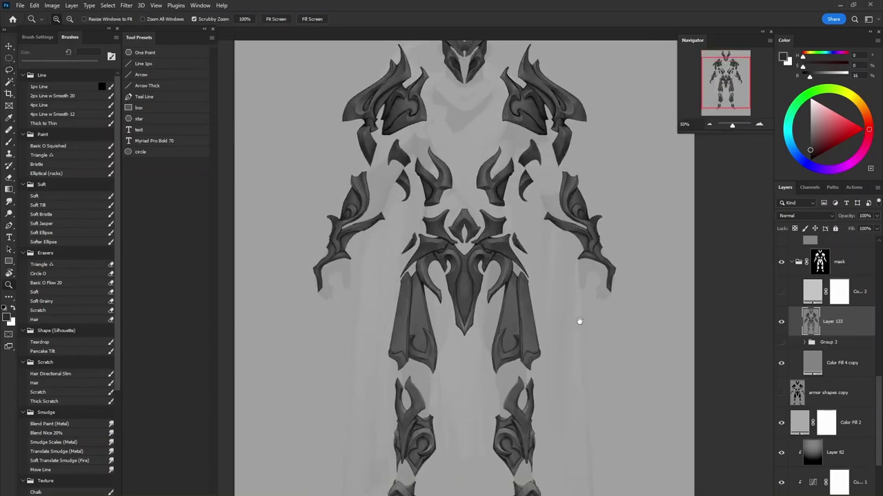
scroll(585, 278, "up", 2)
scroll(587, 347, "down", 1)
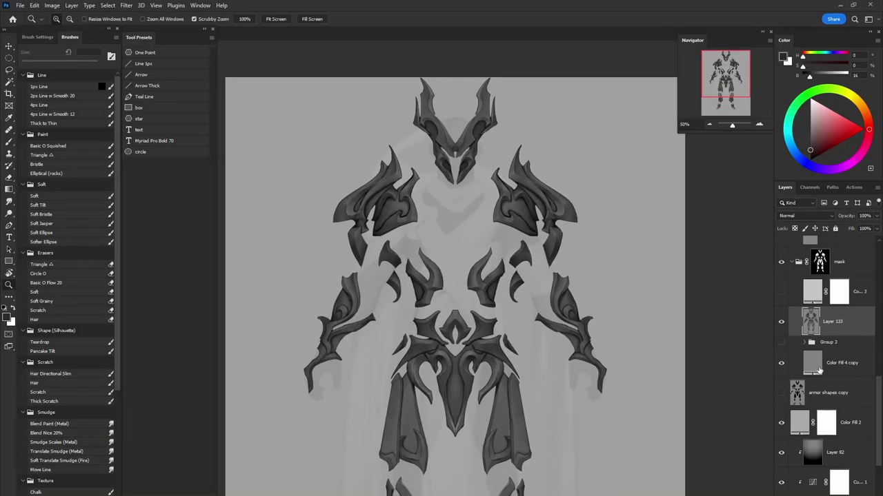
Step: Toggle Group 3's visibility to compare its original shading with the merged armor layer
left_click(812, 344)
left_click(780, 343)
left_click(780, 344)
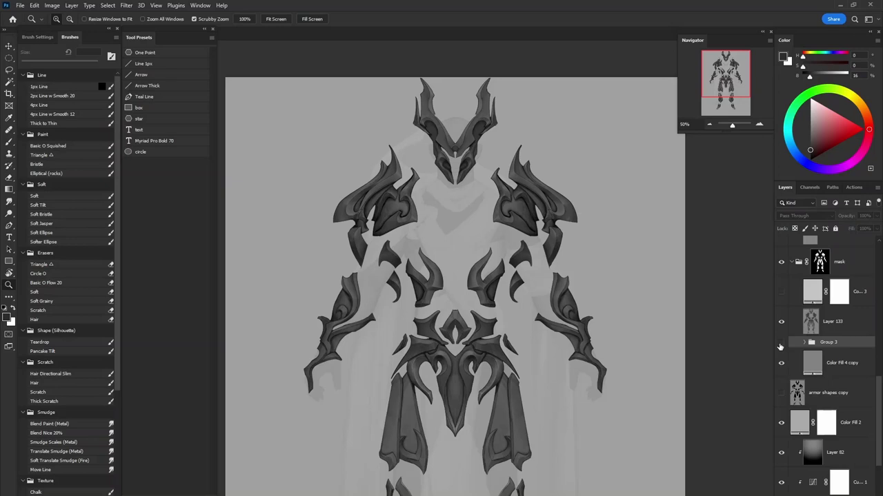
Step: Hide the Color Fill 2 layer that veils the character's body and cloth beneath the armor
left_click(829, 392)
scroll(878, 474, "down", 4)
left_click(816, 412)
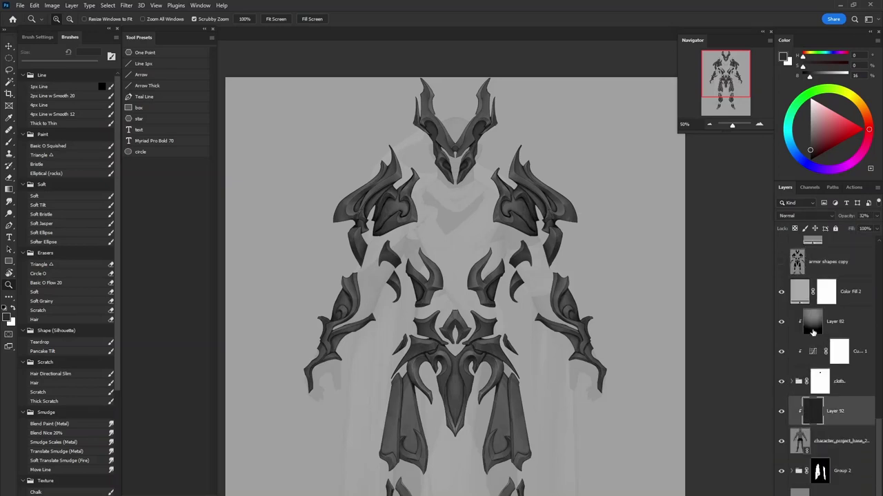
left_click(781, 293)
left_click(784, 301)
left_click(783, 297)
left_click(783, 297)
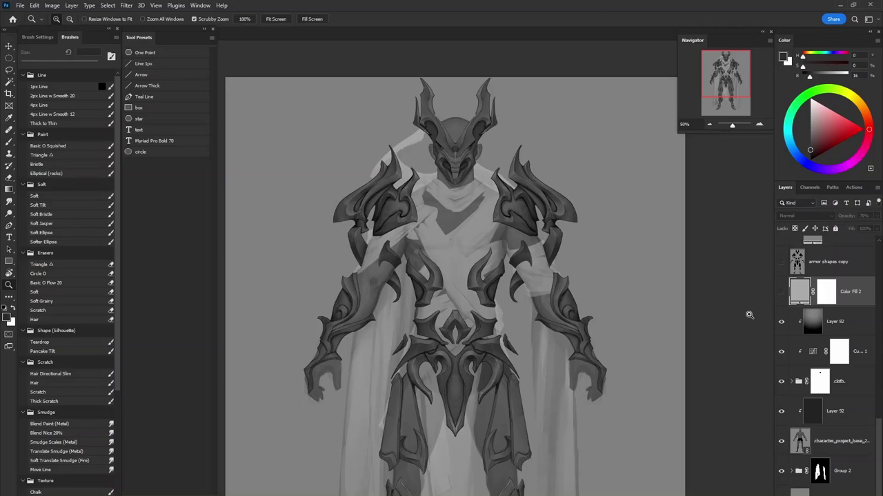
scroll(558, 239, "down", 6)
scroll(591, 221, "up", 7)
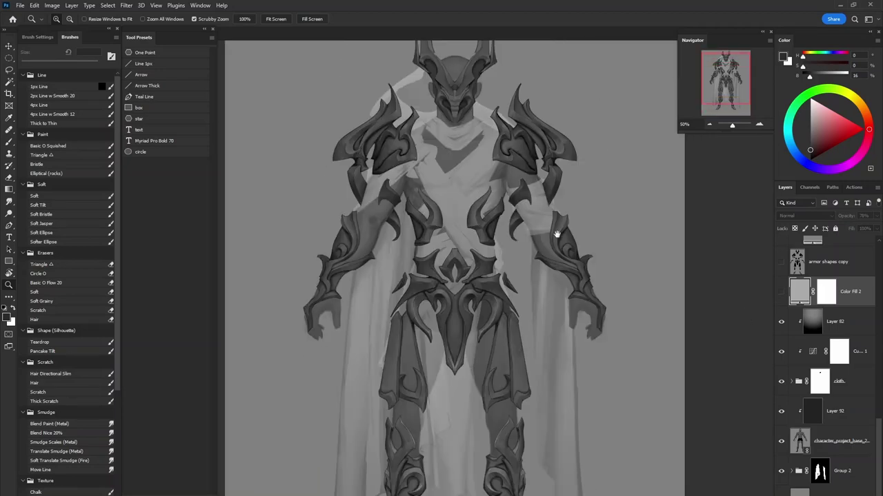
Step: Toggle Layer 133's visibility to compare the shaded armor with the flat line art over the body
key("v")
left_click(522, 225, "ctrl")
scroll(828, 345, "up", 4)
left_click(806, 367)
left_click(784, 367)
left_click(784, 368)
left_click_drag(545, 282, 567, 310)
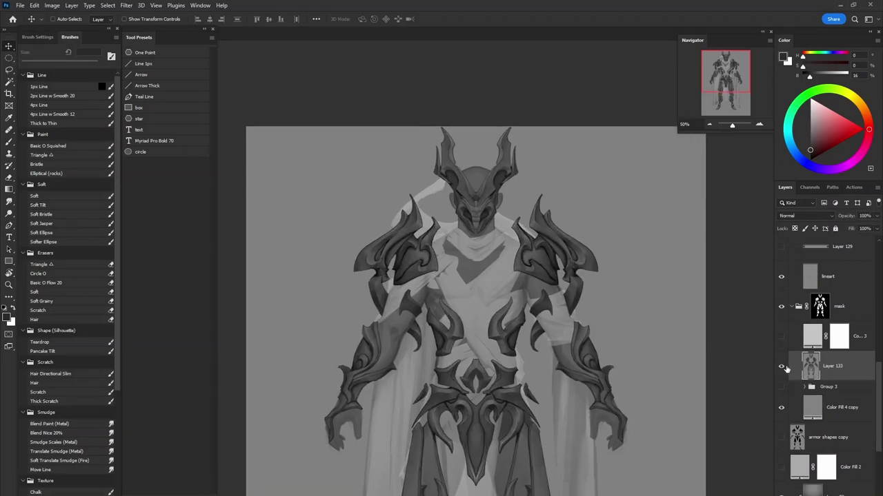
left_click(784, 368)
left_click_drag(669, 404, 662, 331)
Step: Toggle the light solid fill above the armor shading to check its effect, and show Layer 133 again
left_click(812, 408)
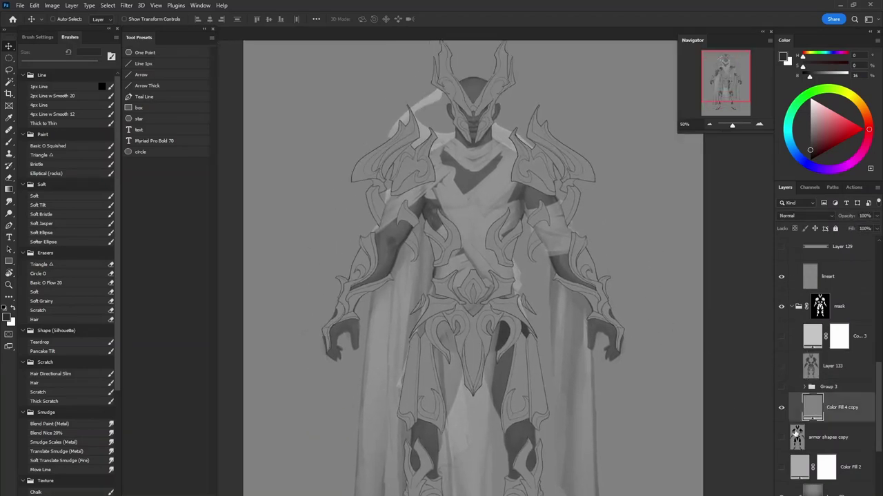
left_click(781, 337)
left_click(782, 338)
left_click(782, 338)
left_click(782, 337)
left_click(781, 366)
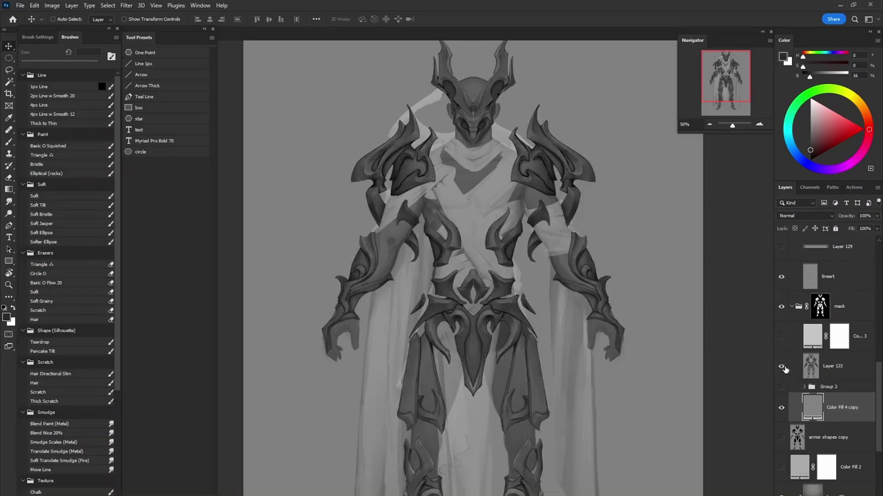
scroll(571, 306, "up", 2)
scroll(611, 230, "down", 3)
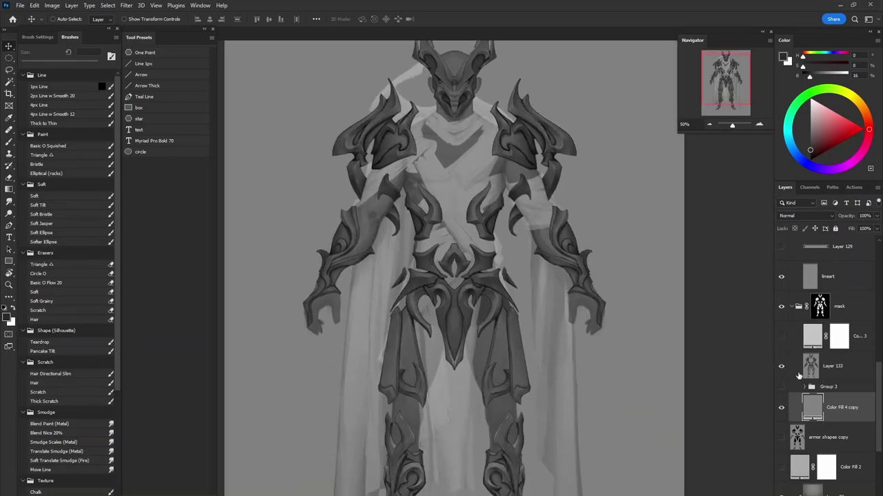
Step: Add a muted red Solid Color fill layer directly above Layer 133 inside the mask group
left_click(800, 362)
left_click(827, 495)
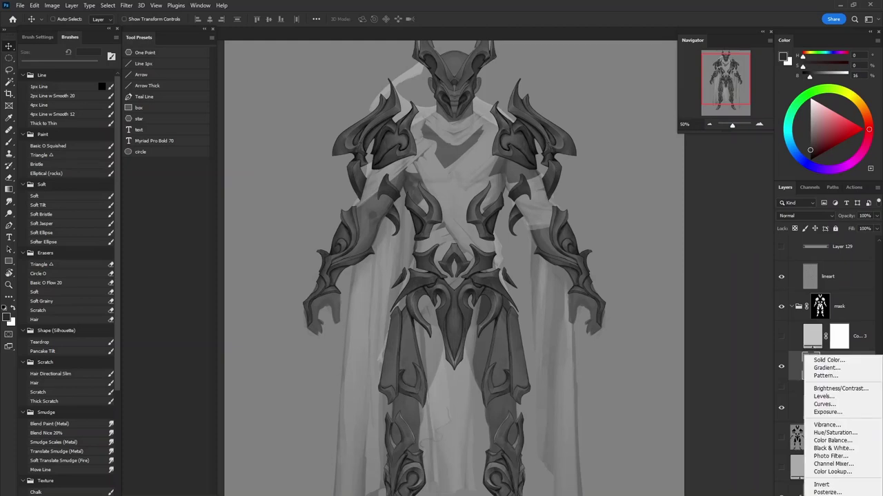
left_click(820, 364)
left_click(673, 381)
left_click(821, 337)
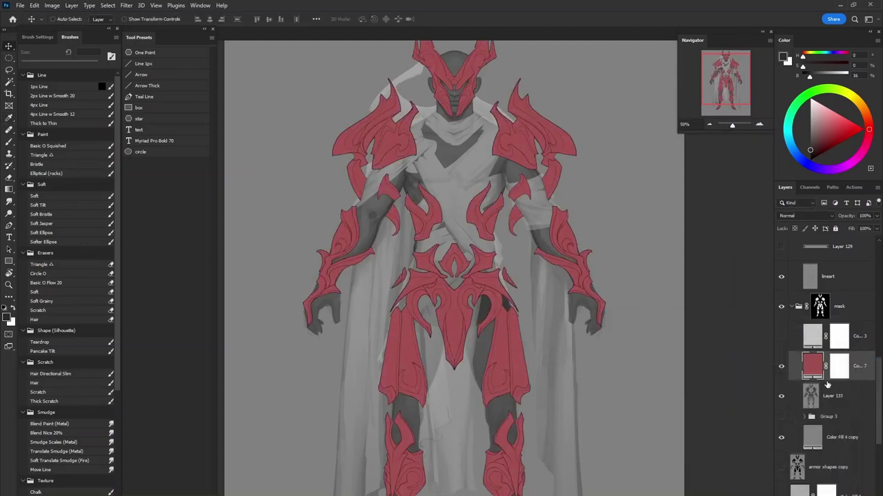
Step: Set the red fill layer's blend mode to Hard Light and check the tinted armor on the full figure
left_click(801, 216)
left_click(804, 354)
left_click_drag(649, 276, 648, 337)
left_click(617, 307)
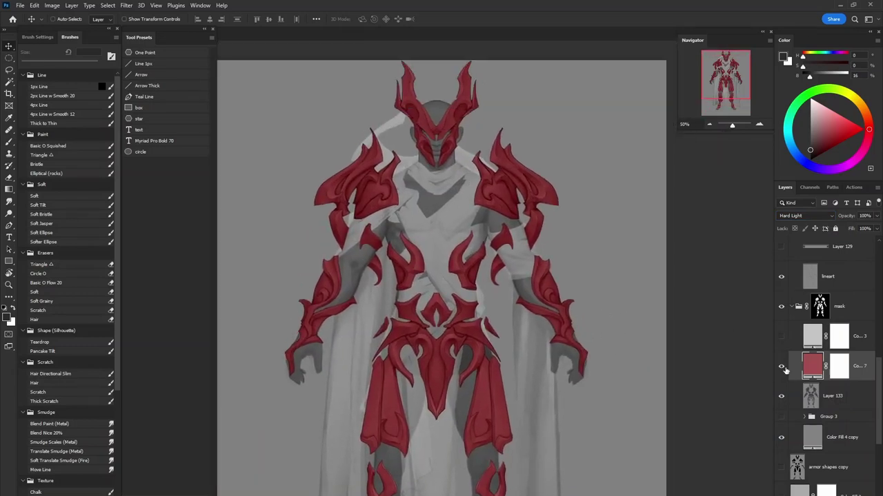
left_click_drag(625, 418, 603, 332)
key("ctrl+minus")
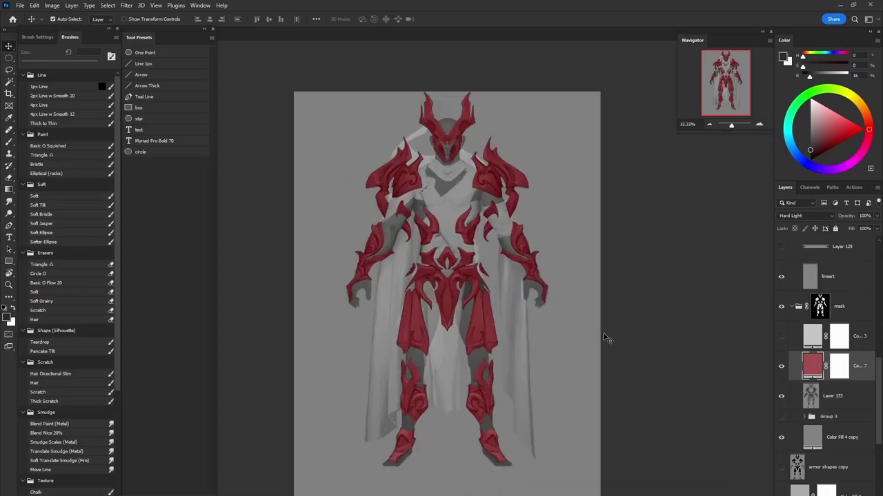
Step: Examine the red-tinted armor up close and on the upper figure, and hide the red fill layer
left_click(561, 303)
left_click_drag(565, 375, 485, 380)
left_click(585, 361)
scroll(496, 366, "up", 15)
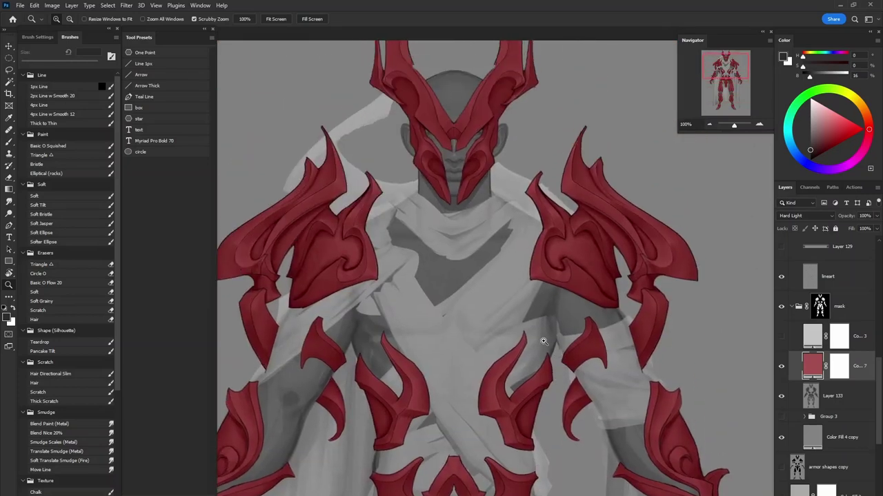
key("ctrl+minus")
key("ctrl+minus")
left_click(779, 366)
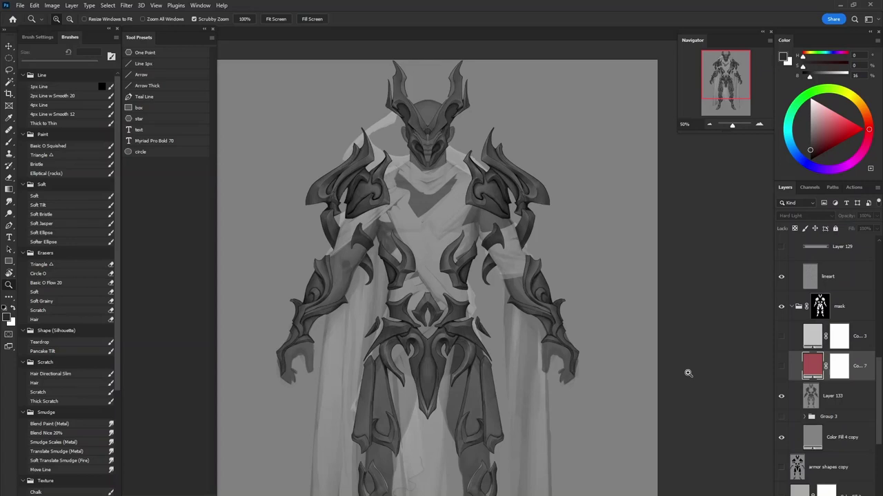
Step: Add a new layer directly above Layer 133 and choose the Thick to Thin brush with white as the painting color
left_click(812, 406)
scroll(572, 325, "up", 5)
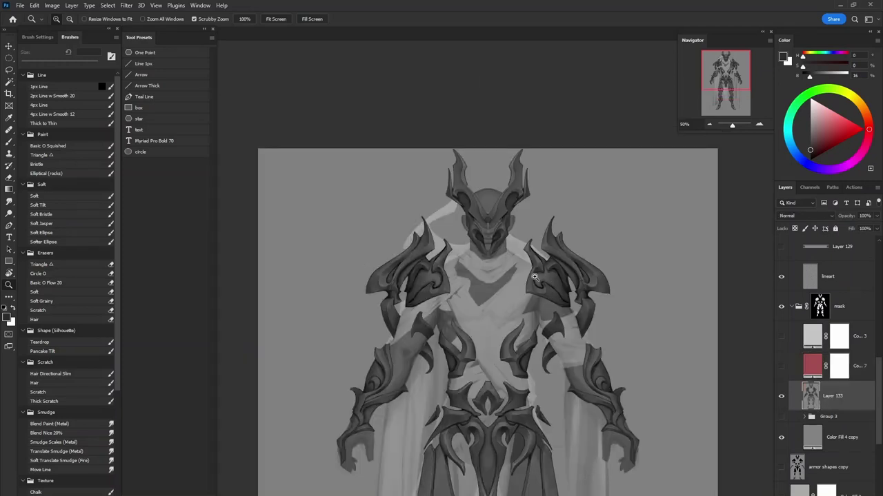
key("ctrl+shift+alt+n")
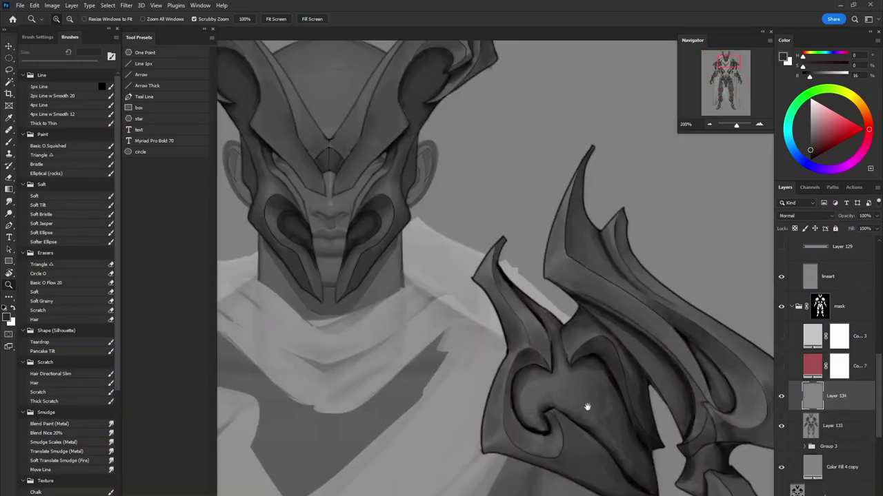
scroll(587, 406, "down", 3)
key("b")
key("x")
left_click(67, 123)
mouse_move(532, 228)
left_mouse_down()
mouse_move(559, 258)
mouse_move(611, 264)
left_mouse_up()
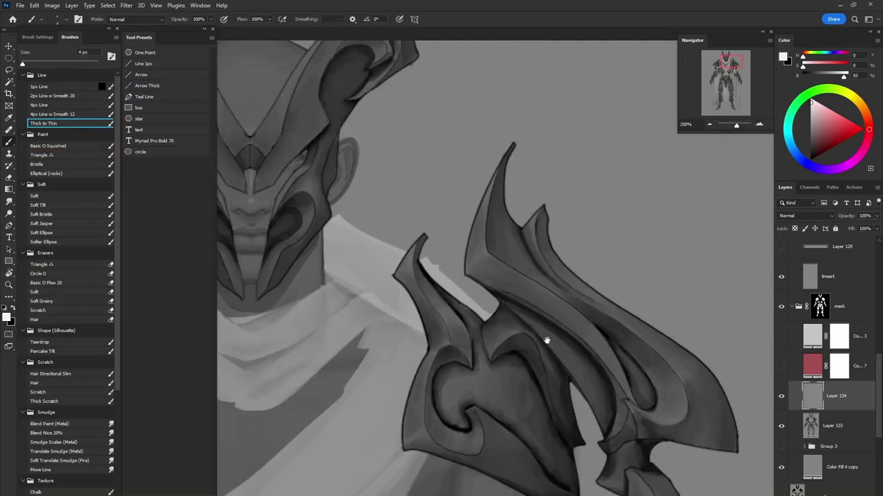
Step: Paint a soft 2 px white highlight on the shoulder plate's inner rim and move Layer 134 to the top of the mask group
key("r")
key("bracketleft")
key("bracketleft")
left_click_drag(484, 286, 484, 316)
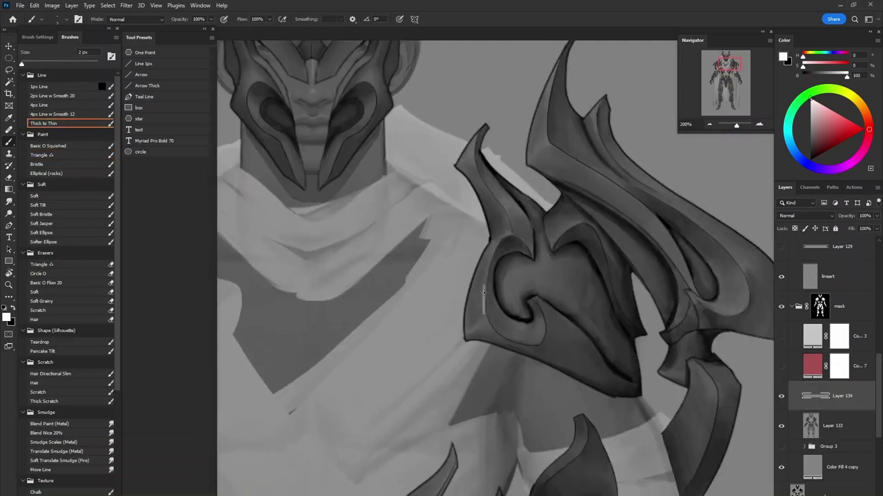
key("s")
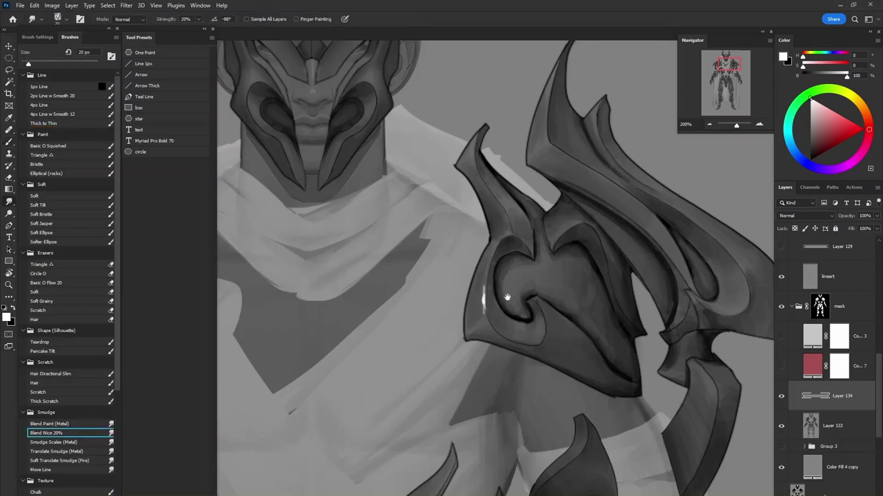
left_click_drag(506, 292, 530, 236)
left_click_drag(832, 398, 810, 335)
left_click_drag(603, 335, 558, 362)
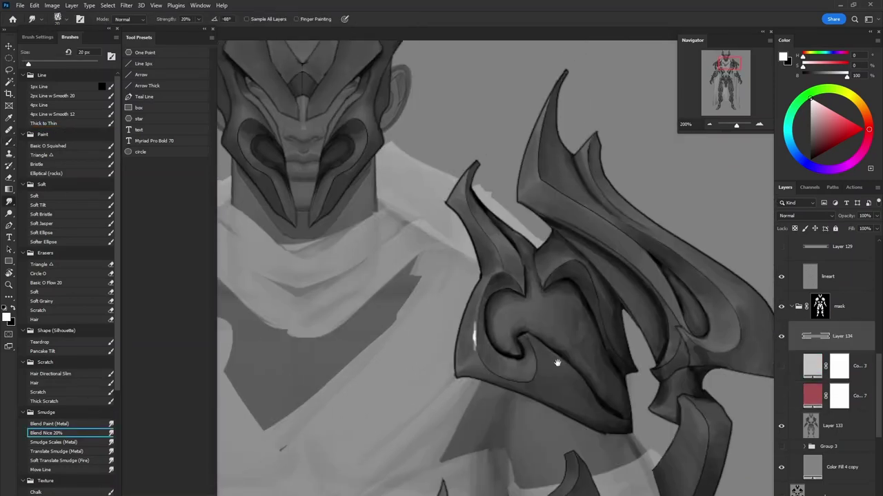
Step: Refine the rim highlight and extend thin white highlights up the shoulder plate's inner spike to its tip
key("Tab")
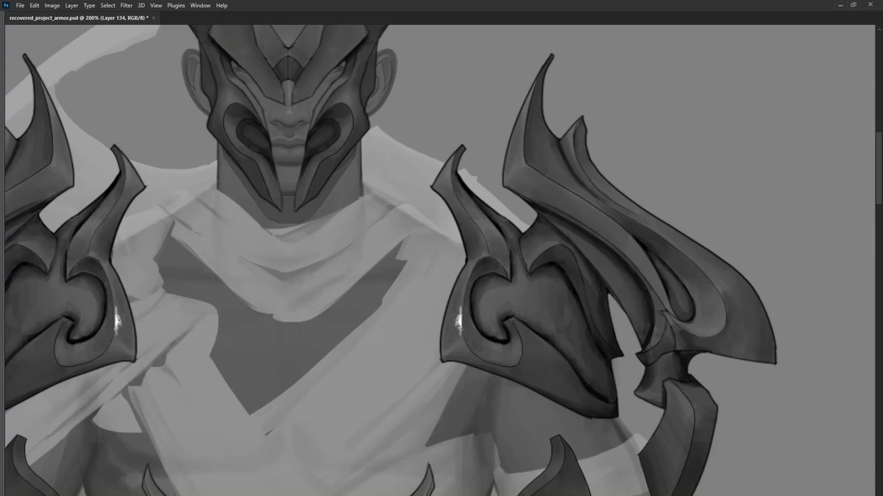
left_click_drag(451, 335, 462, 295)
left_click_drag(538, 242, 523, 271)
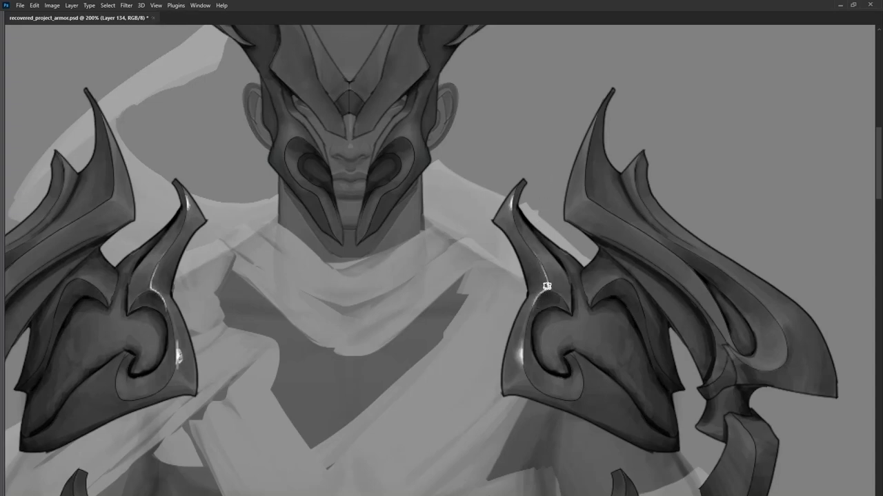
left_click_drag(577, 315, 660, 384)
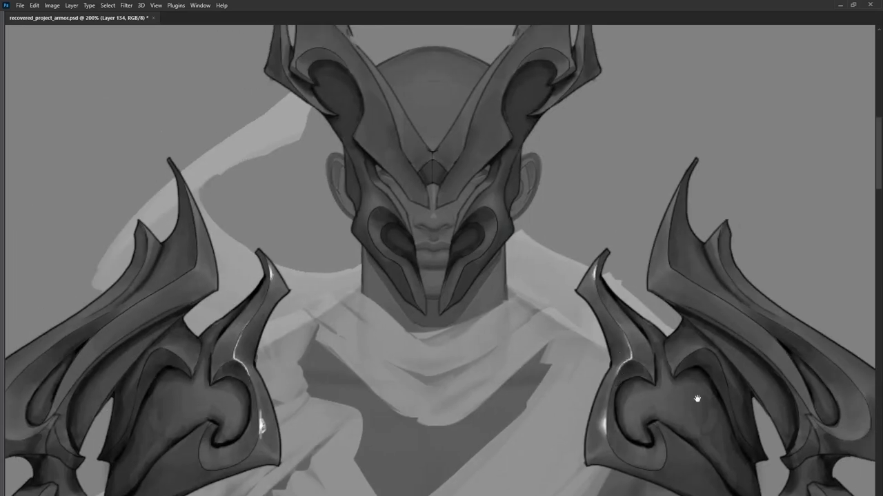
scroll(691, 402, "right", 3)
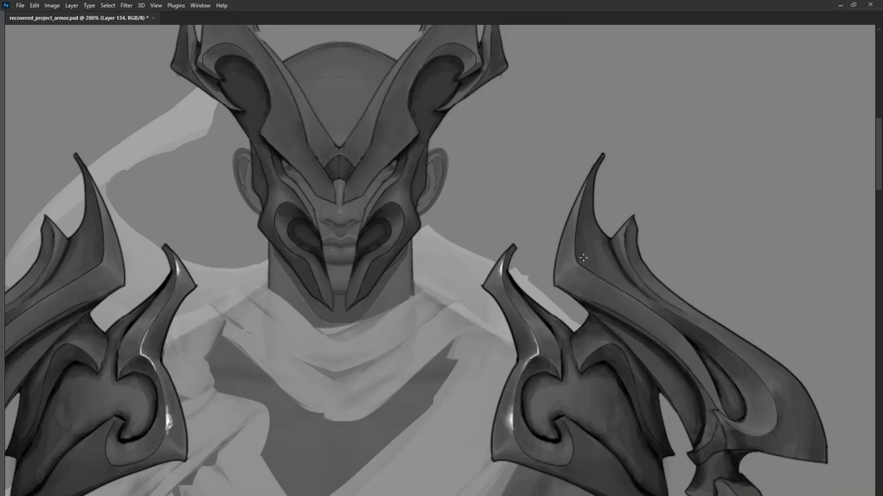
Step: Paint and taper white edge highlights on the tall outer shoulder spike and the small spike behind it
left_click_drag(577, 268, 587, 202)
scroll(586, 202, "up", 3)
scroll(590, 228, "down", 4)
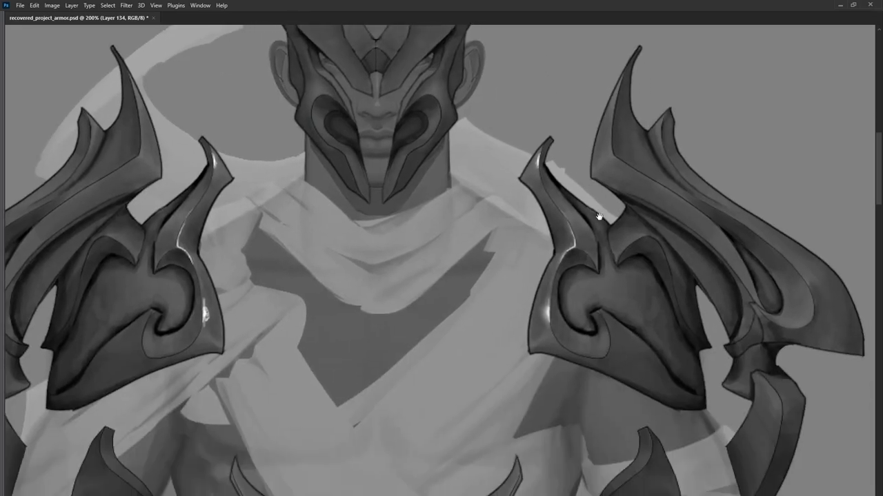
scroll(613, 262, "left", 1)
scroll(614, 276, "up", 3)
scroll(587, 195, "right", 2)
left_click_drag(591, 190, 597, 168)
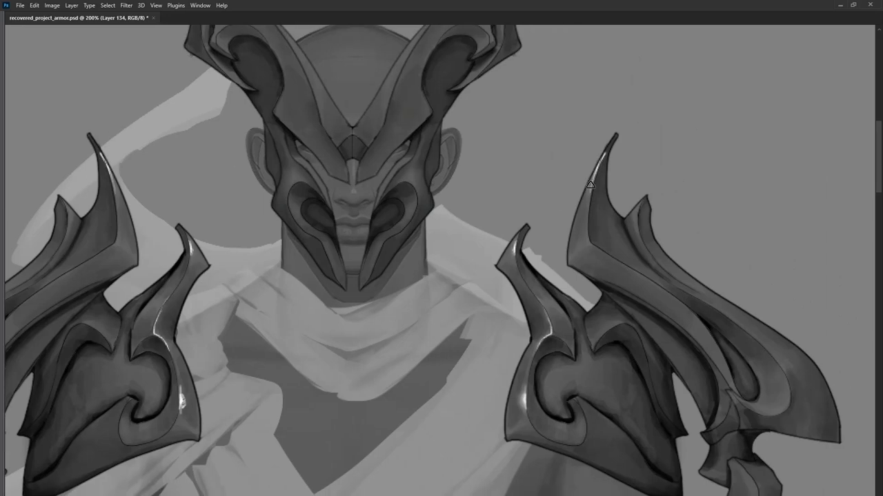
mouse_move(590, 185)
left_mouse_down()
mouse_move(591, 176)
mouse_move(621, 229)
left_mouse_up()
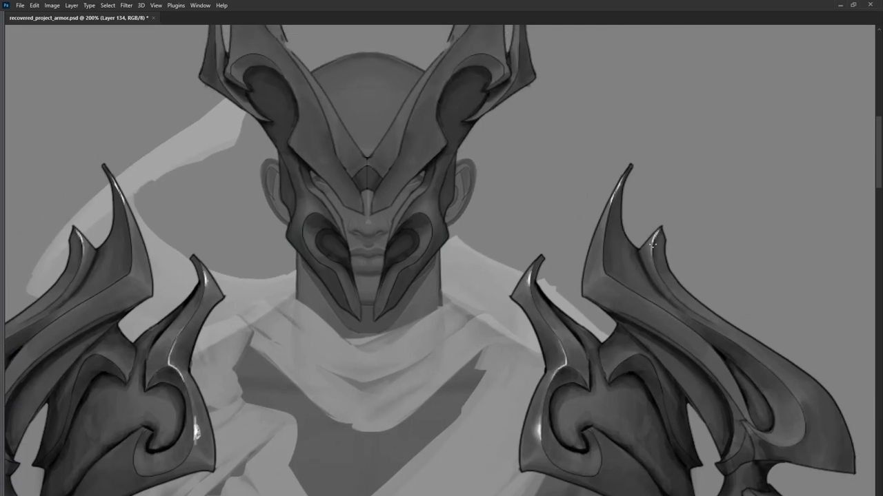
left_click_drag(656, 234, 636, 212)
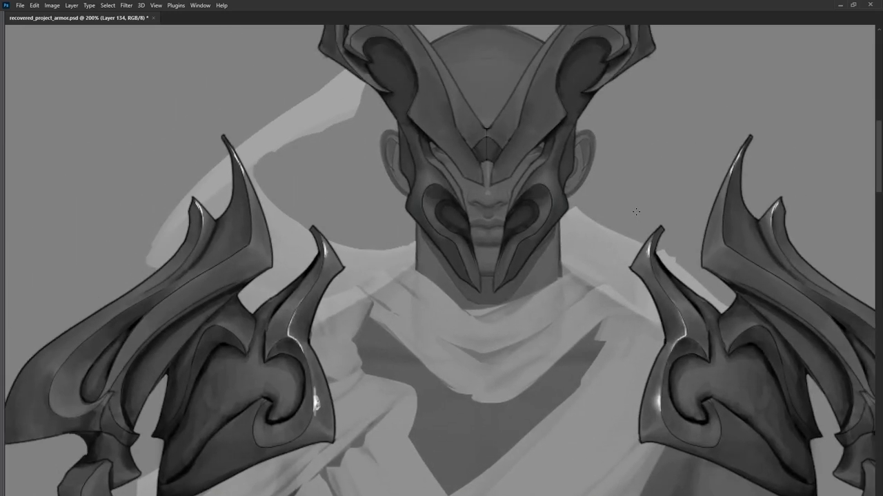
Step: Check the highlights on the larger figure and add a new layer directly above Group 3
key("ctrl+minus")
key("ctrl+minus")
key("ctrl+minus")
scroll(636, 211, "down", 1)
key("Tab")
key("ctrl+plus")
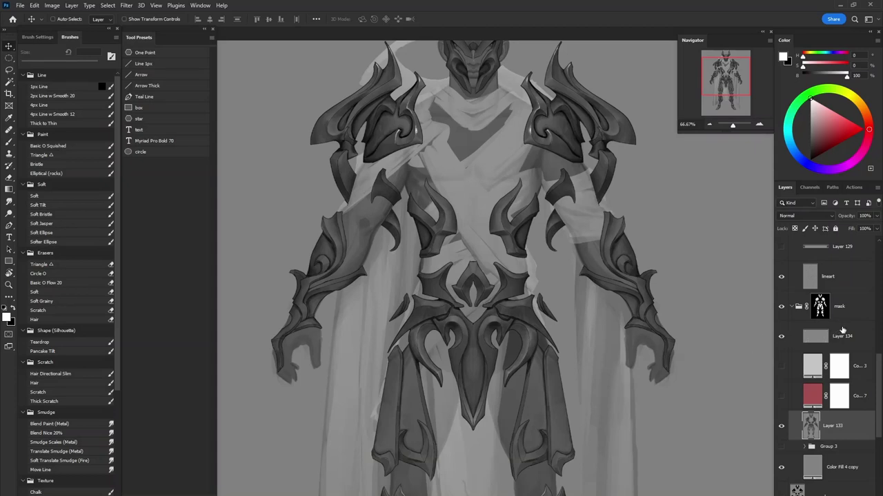
left_click(842, 332)
left_click(824, 446)
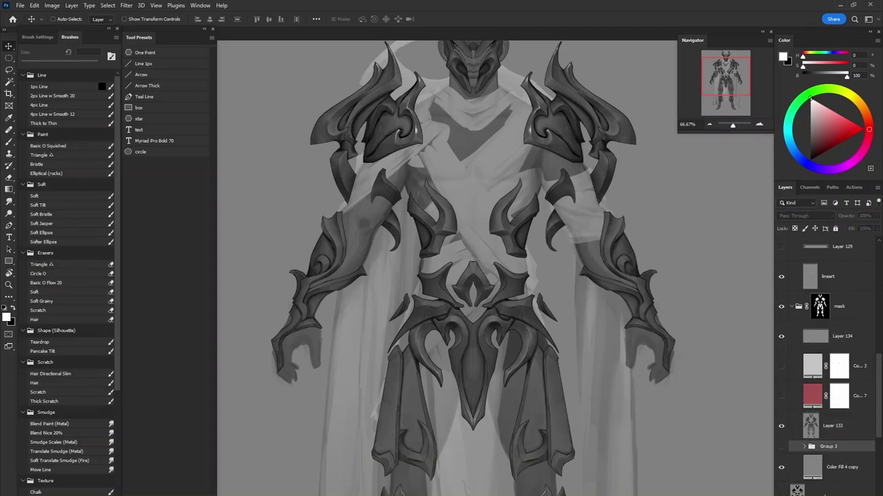
key("ctrl+shift+alt+n")
Step: Paint a trial black shadow stroke under the shoulder plate's lower edge with an enlarged Thick to Thin brush
key("ctrl+plus")
key("b")
key("ctrl+plus")
key("bracketright")
key("bracketright")
key("bracketright")
key("bracketright")
key("bracketright")
key("bracketright")
key("bracketright")
left_click_drag(337, 263, 370, 262)
Step: Move the shadow layer out of the mask group, directly below Color Fill 4 copy
left_click_drag(830, 458, 821, 474)
key("bracketright")
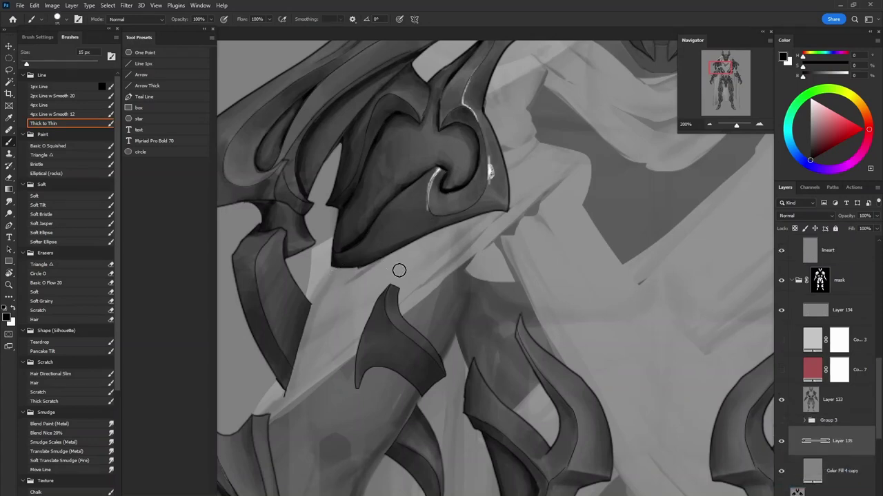
left_click_drag(827, 448, 831, 488)
Step: Paint and trim a 10 px black cast shadow under the shoulder plate, and set Layer 135's opacity to 77%
key("bracketleft")
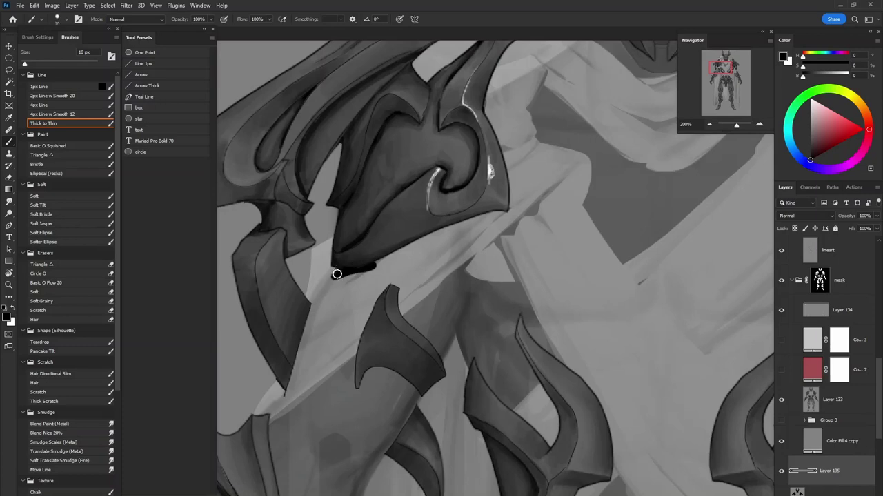
mouse_move(363, 264)
left_mouse_down()
mouse_move(492, 216)
mouse_move(506, 222)
left_mouse_up()
key("e")
key("b")
key("e")
mouse_move(500, 219)
left_mouse_down()
mouse_move(402, 262)
mouse_move(330, 277)
left_mouse_up()
left_click_drag(613, 275, 585, 333)
left_click_drag(847, 216, 834, 220)
Step: Paint dark cast shadows beneath the curved lower edges of the upper-arm plates and trim them with the eraser
key("Tab")
left_click_drag(733, 329, 505, 184)
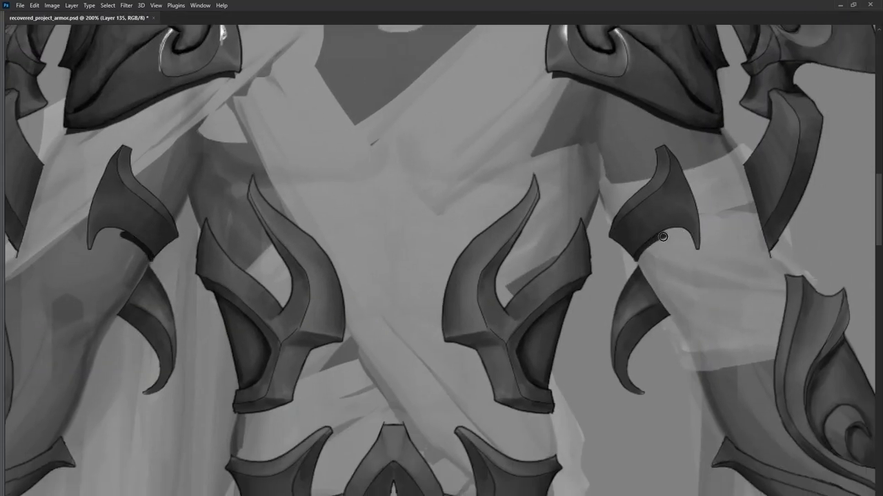
mouse_move(696, 252)
left_mouse_down()
mouse_move(698, 241)
mouse_move(652, 255)
mouse_move(680, 262)
mouse_move(676, 291)
mouse_move(697, 244)
mouse_move(726, 214)
left_mouse_up()
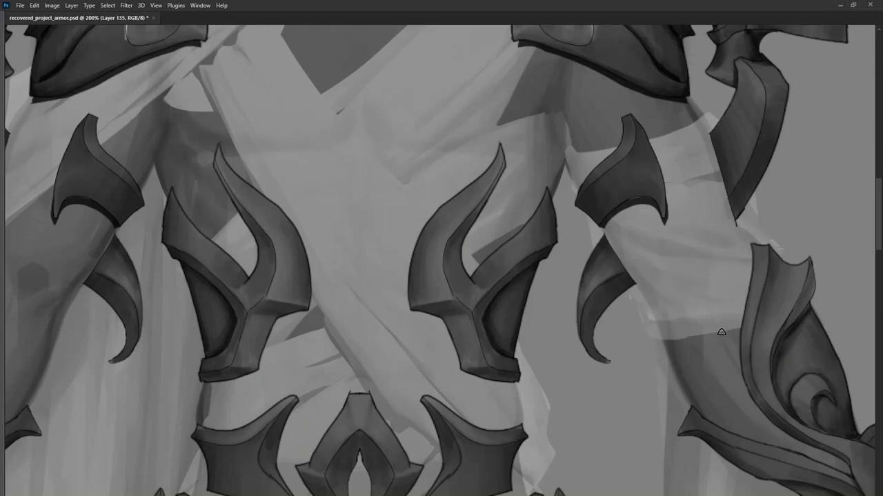
scroll(715, 319, "up", 3)
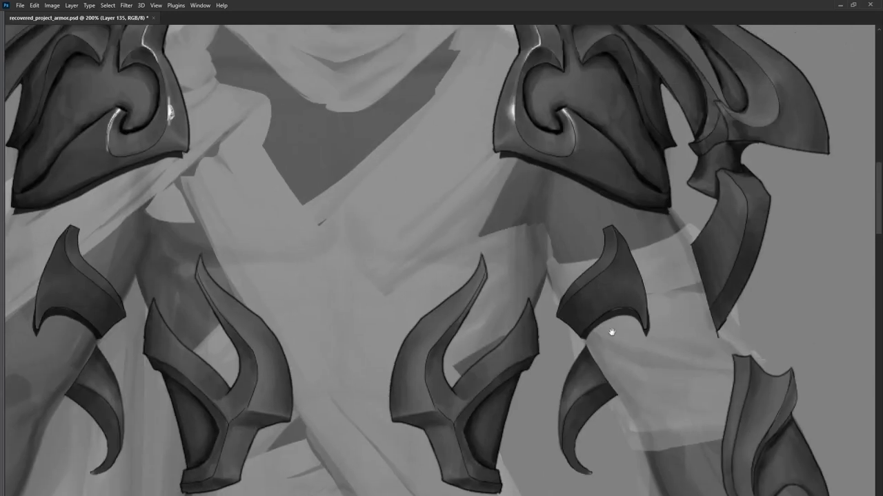
scroll(611, 335, "left", 3)
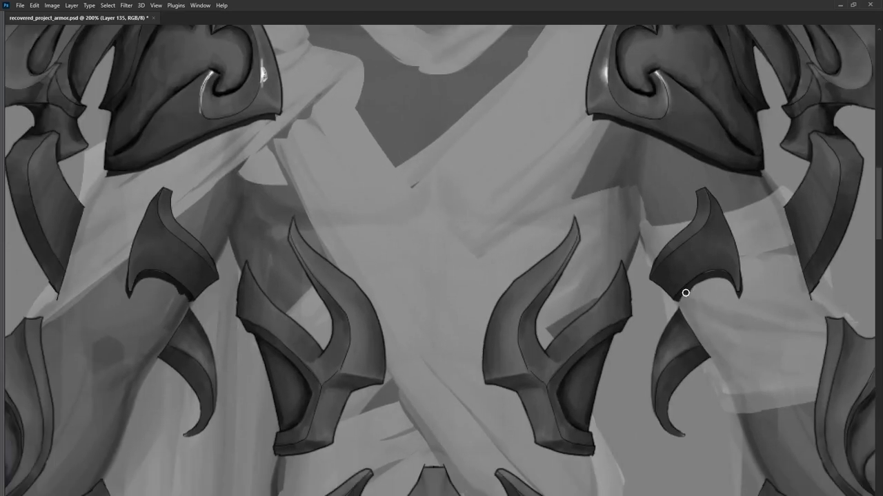
Step: Paint cast shadows beneath the helmet's jaw prongs over the neck
mouse_move(430, 179)
left_mouse_down()
mouse_move(572, 321)
mouse_move(554, 317)
mouse_move(703, 254)
mouse_move(604, 300)
mouse_move(517, 310)
mouse_move(557, 380)
mouse_move(485, 278)
mouse_move(528, 230)
mouse_move(545, 226)
mouse_move(546, 236)
left_mouse_up()
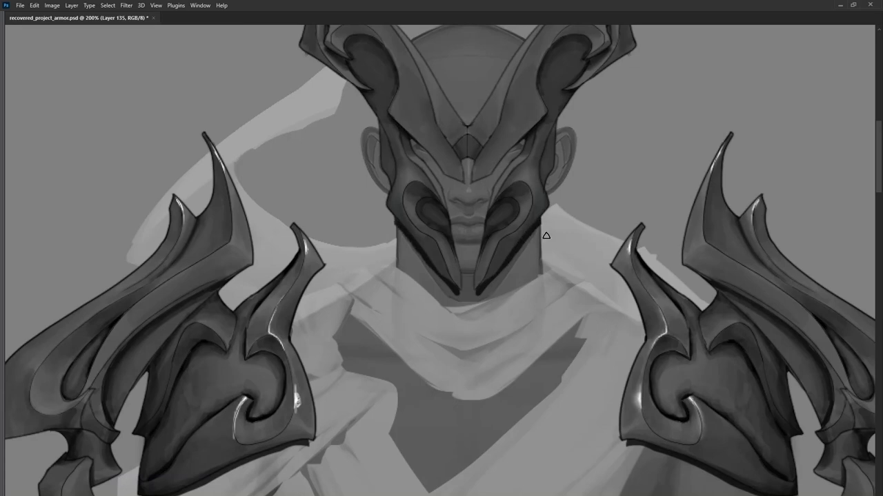
scroll(611, 255, "down", 5)
scroll(623, 345, "down", 4)
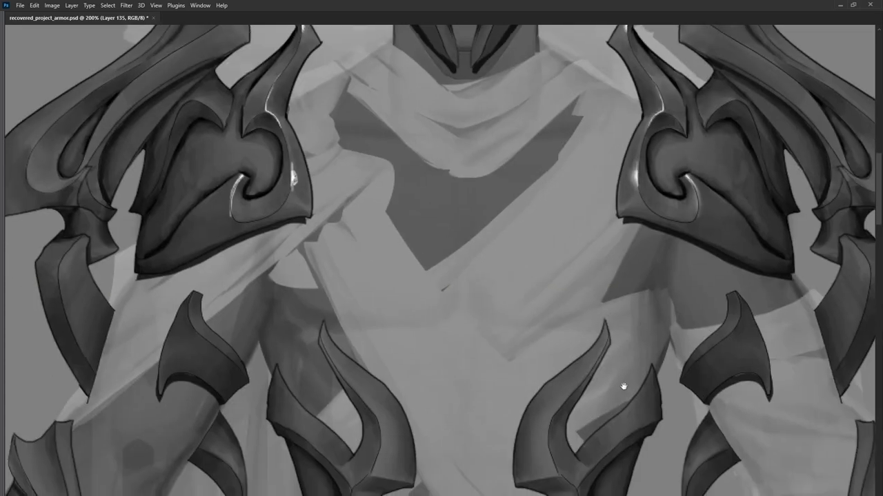
Step: Paint cast shadows under the horned rib plates' curves and lower edges, undoing stray strokes and trimming the excess
mouse_move(589, 343)
left_mouse_down()
mouse_move(616, 251)
mouse_move(573, 335)
mouse_move(571, 361)
mouse_move(612, 270)
mouse_move(579, 306)
mouse_move(596, 302)
mouse_move(615, 352)
mouse_move(662, 360)
mouse_move(655, 371)
left_mouse_up()
key("ctrl+z")
key("ctrl+z")
key("ctrl+z")
scroll(600, 293, "down", 3)
scroll(593, 290, "left", 1)
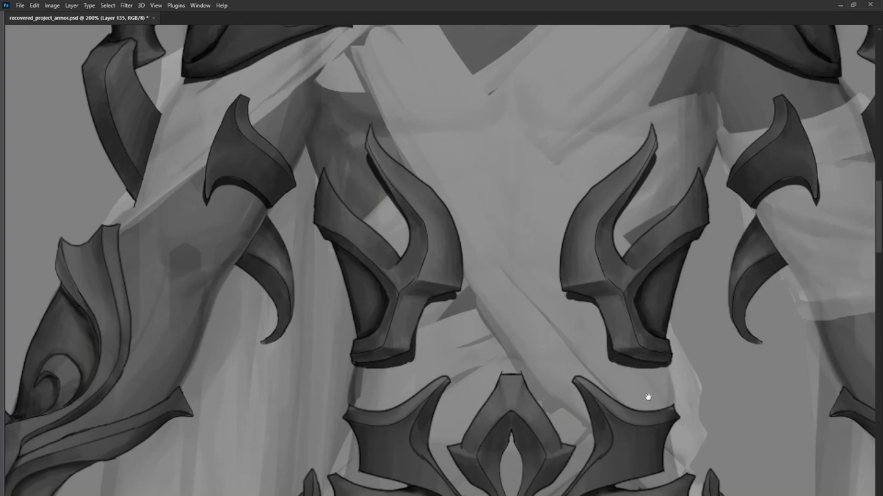
scroll(639, 313, "down", 3)
scroll(639, 314, "left", 1)
left_click_drag(639, 314, 694, 317)
scroll(648, 351, "down", 3)
scroll(648, 351, "left", 1)
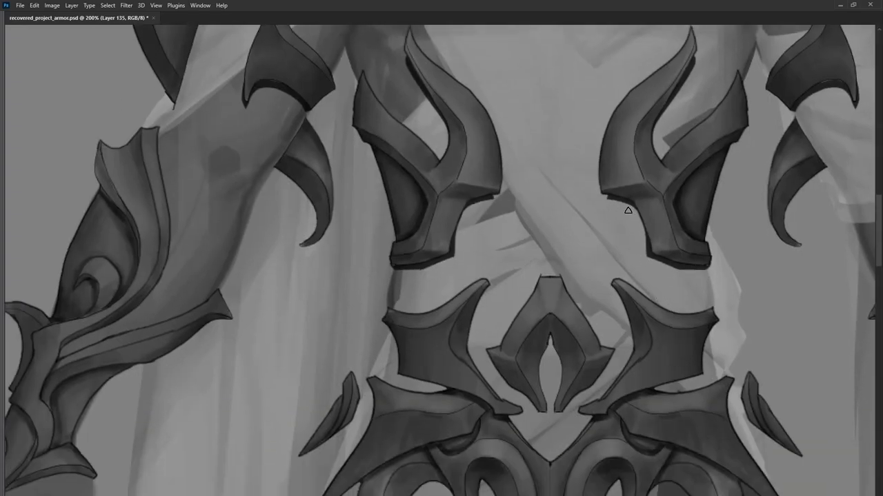
Step: Paint cast shadows around the waist side plates and check the shadows on the whole figure
mouse_move(650, 254)
left_mouse_down()
mouse_move(508, 375)
mouse_move(479, 315)
mouse_move(545, 260)
left_mouse_up()
mouse_move(551, 332)
left_mouse_down()
mouse_move(596, 321)
mouse_move(610, 302)
mouse_move(600, 362)
left_mouse_up()
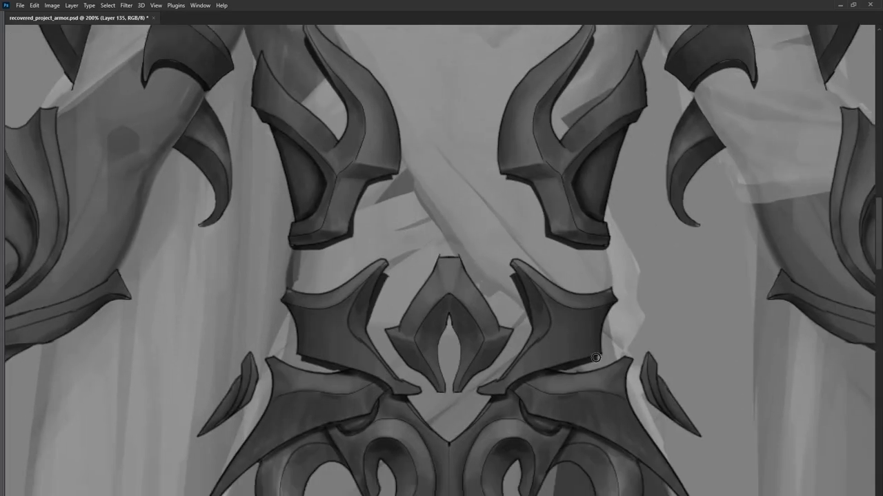
scroll(543, 411, "down", 5)
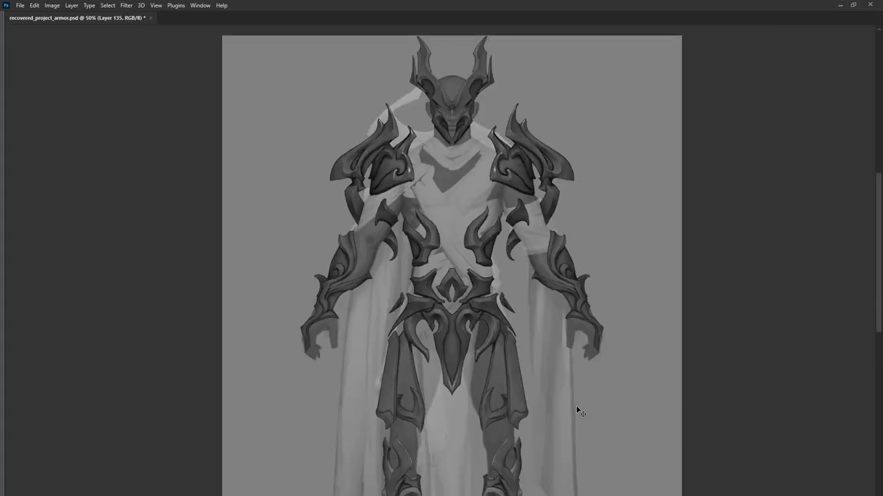
key("Tab")
left_click_drag(579, 351, 625, 315)
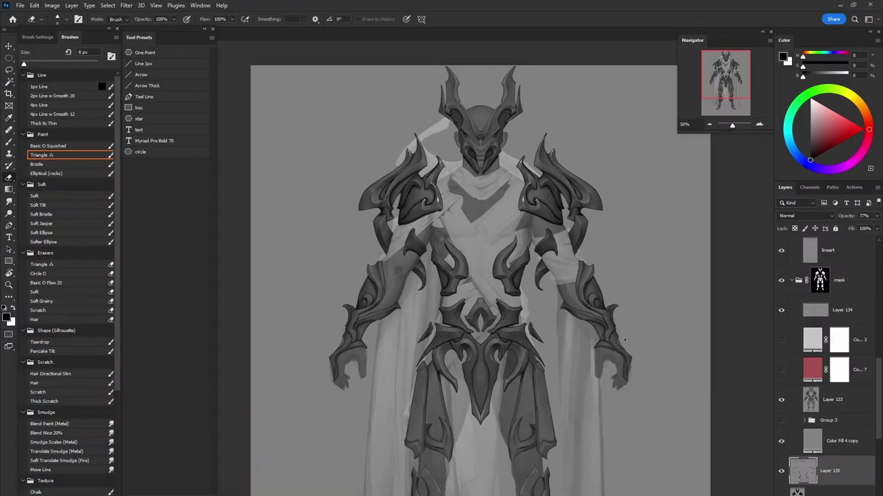
Step: Add a new layer high in the layer stack for an explanatory sketch
scroll(796, 316, "down", 10)
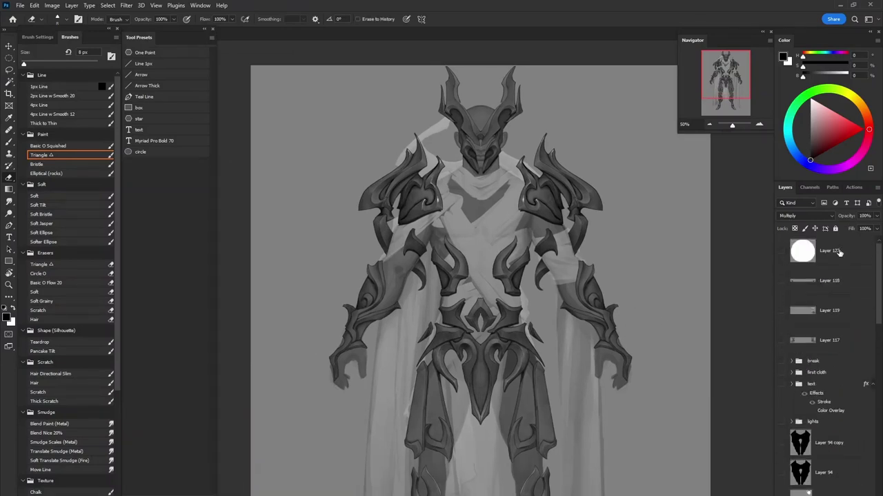
scroll(366, 230, "up", 3)
key("Tab")
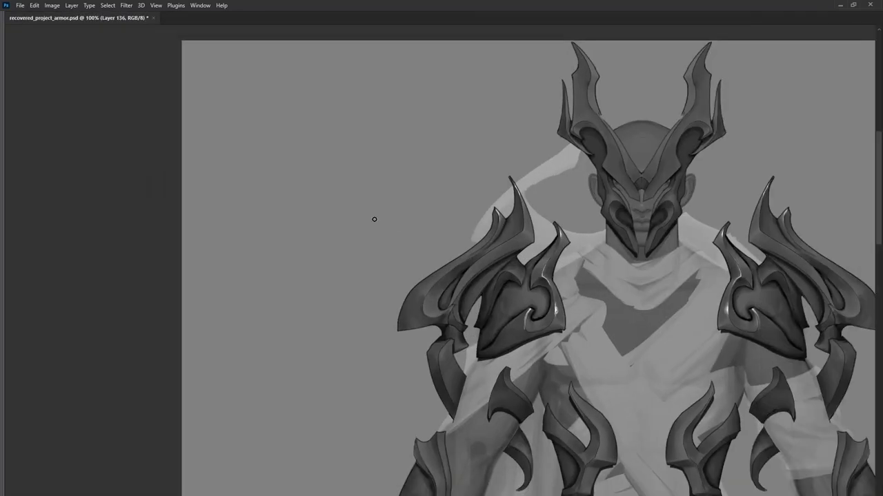
Step: Sketch a white sun with rays between the horns and curved planes beside the figure with arrows showing which way they face
key("ctrl")
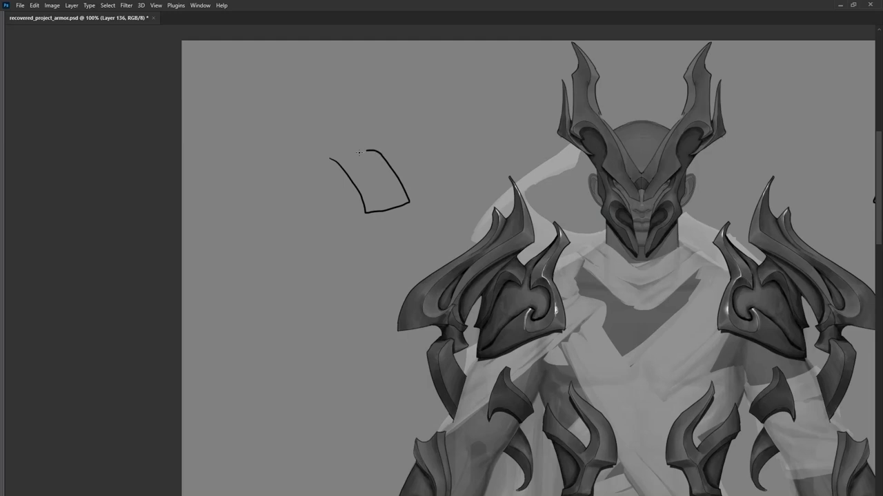
left_click_drag(635, 67, 648, 67)
left_click(626, 93)
left_click(657, 93)
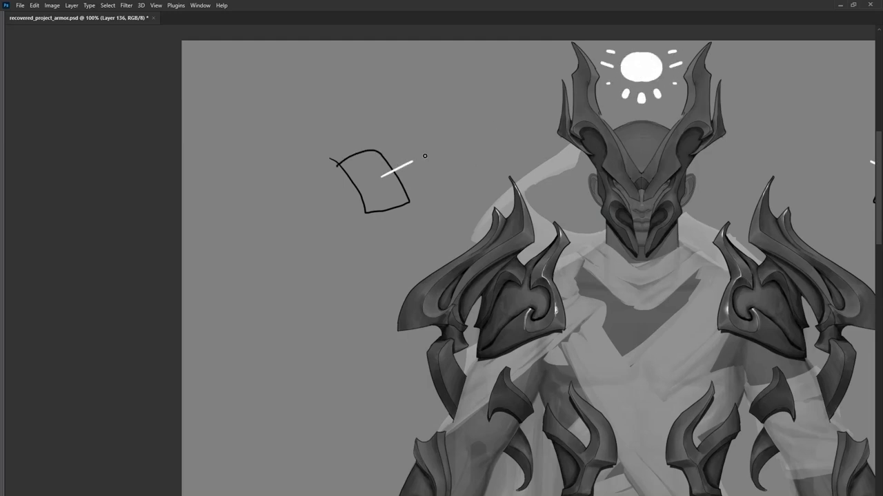
left_click_drag(425, 156, 425, 165)
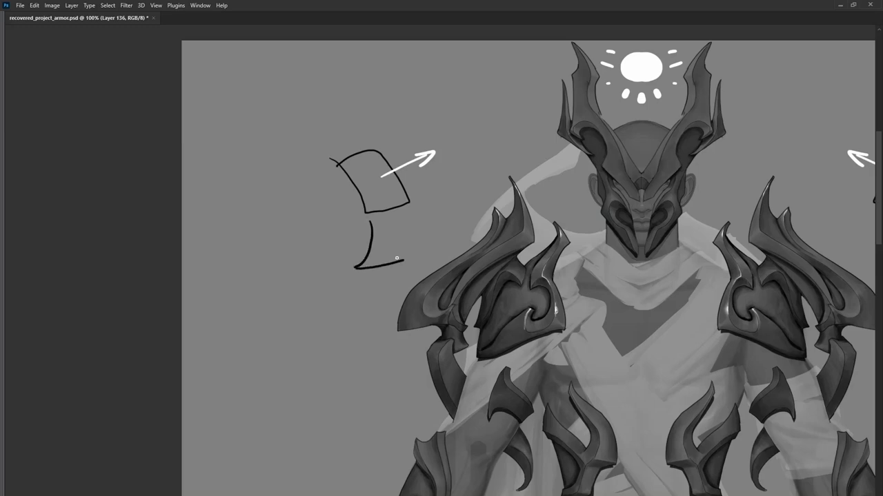
left_click_drag(411, 215, 397, 258)
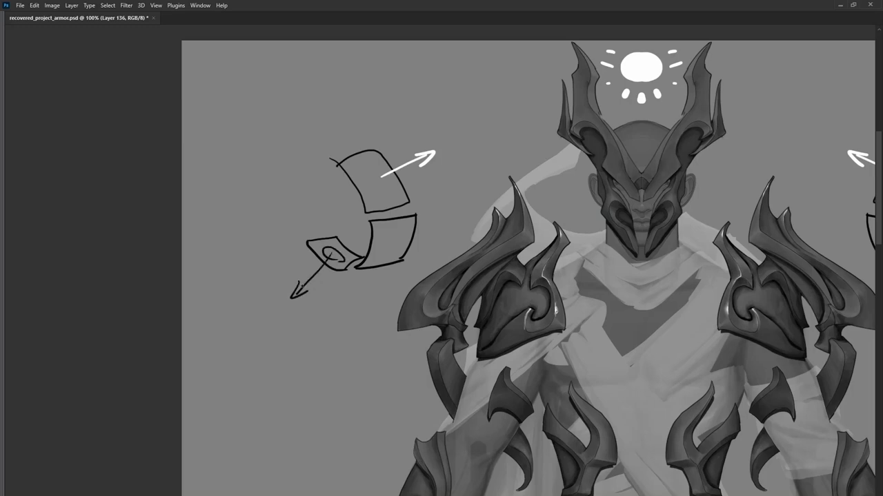
key("ctrl+z")
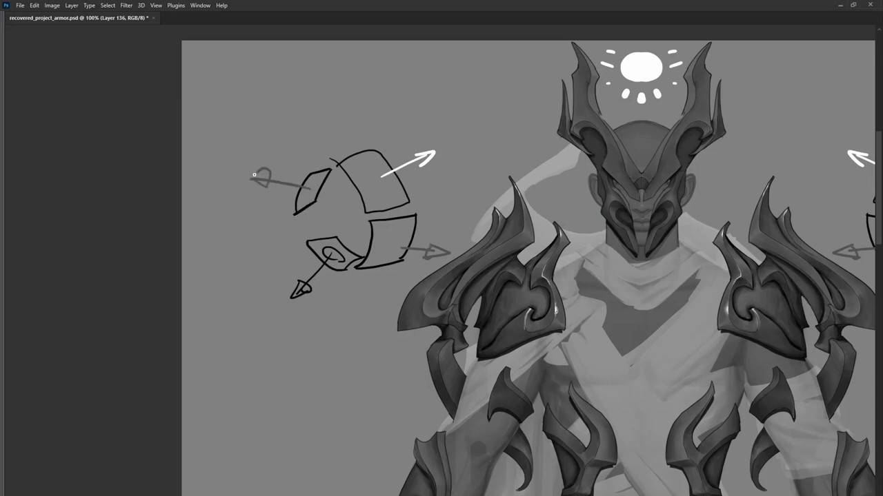
Step: Delete the sketched curved planes and their arrows beside the figure and clear the selection
mouse_move(466, 263)
left_mouse_down()
mouse_move(451, 314)
mouse_move(466, 266)
left_mouse_up()
key("Delete")
key("ctrl+d")
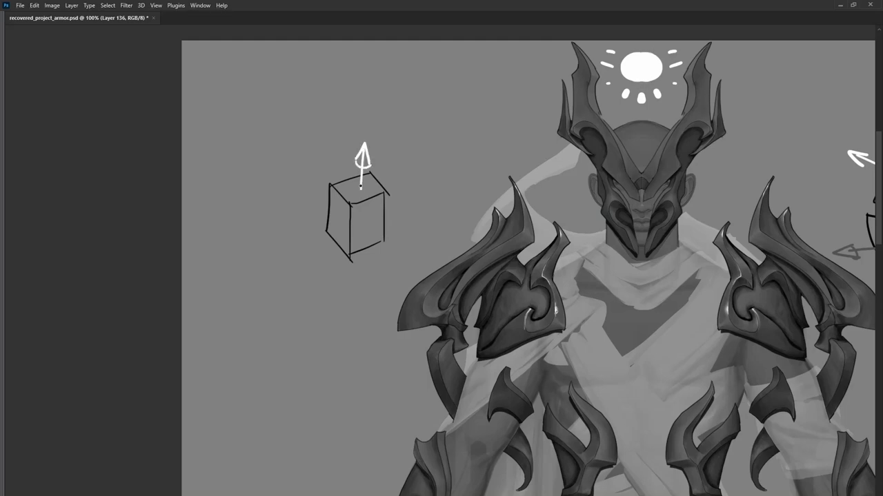
Step: Sketch a box beside the figure with white, light gray, dark gray and black arrows showing how light reaches each side
key("Tab")
key("Tab")
key("Tab")
key("d")
left_click_drag(373, 269, 374, 307)
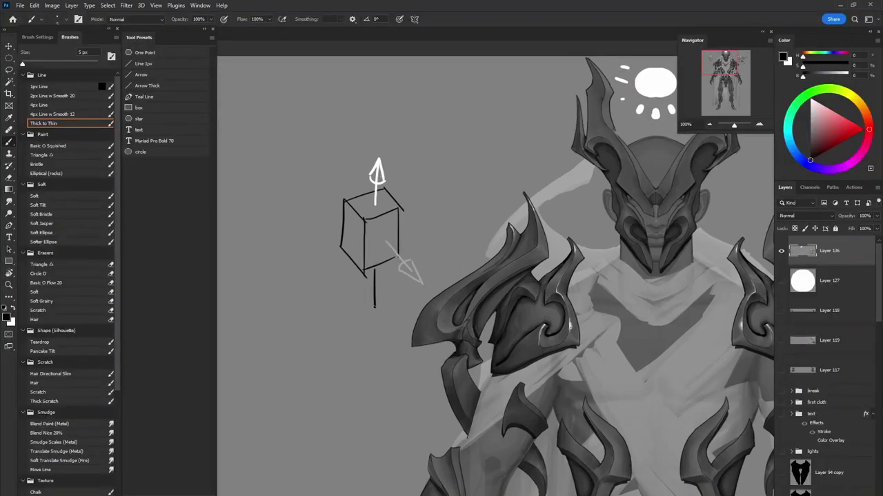
left_click(337, 258, "alt")
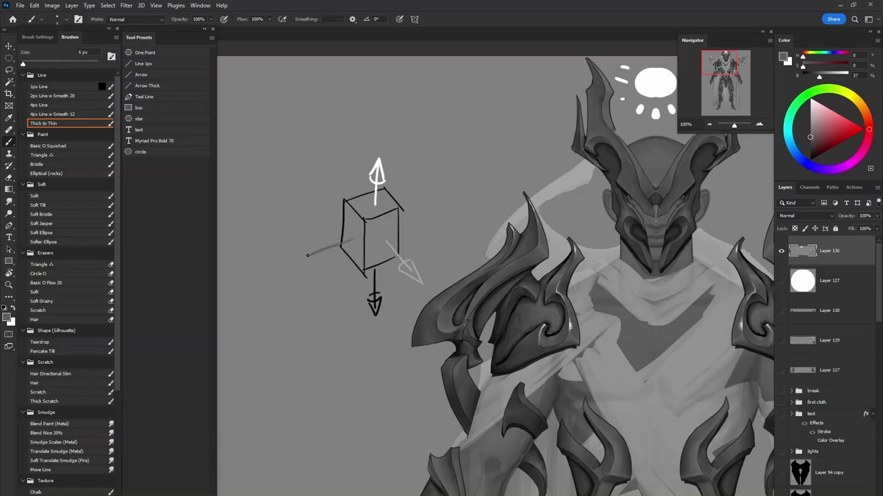
key("Tab")
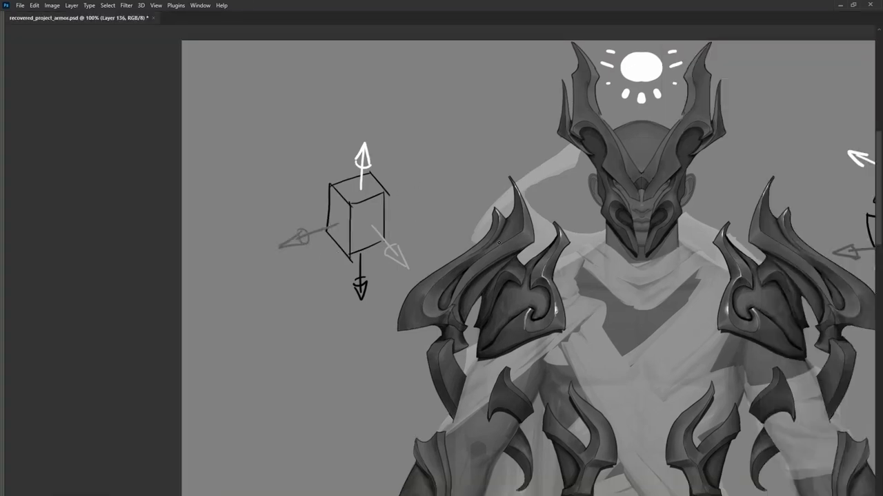
Step: Delete the sketched box with its arrows and add a new layer for the next explanation
left_click_drag(436, 229, 444, 329)
mouse_move(412, 265)
left_mouse_down()
mouse_move(405, 313)
mouse_move(383, 299)
left_mouse_up()
key("Delete")
key("ctrl+d")
key("Tab")
key("ctrl+shift+alt+n")
key("Tab")
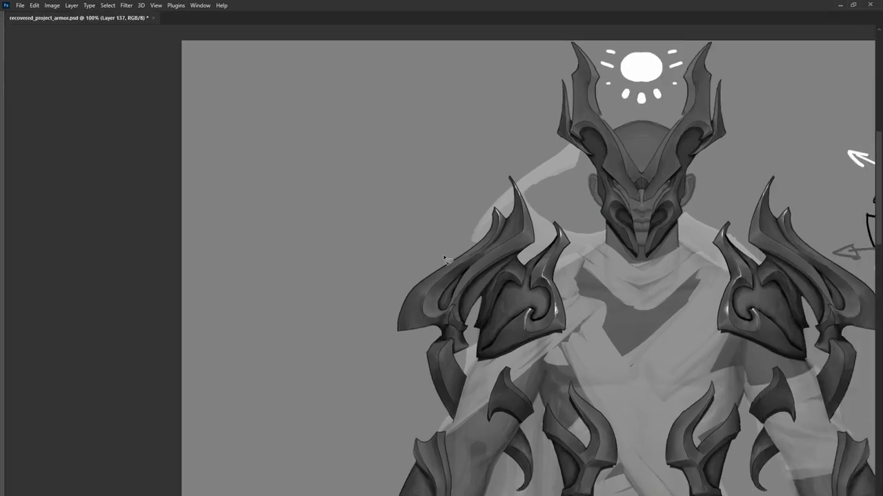
left_click(434, 301)
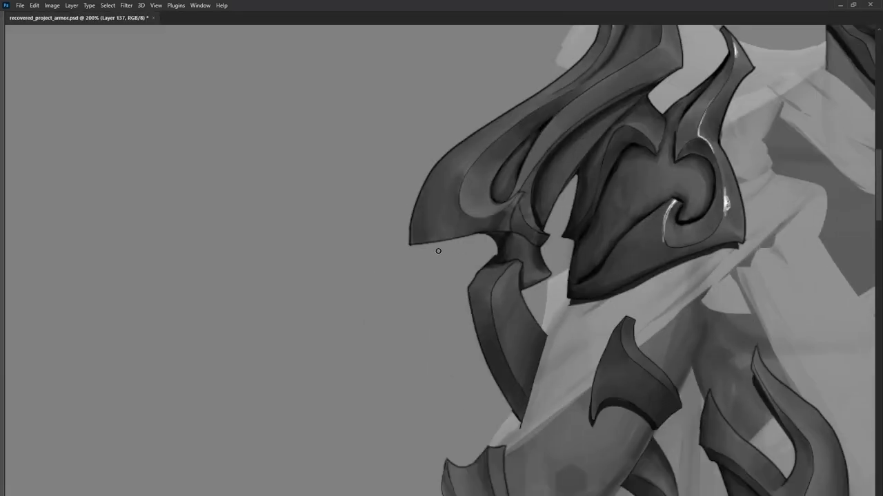
left_click_drag(528, 253, 470, 286)
key("ctrl+z")
mouse_move(424, 317)
left_mouse_down()
mouse_move(463, 319)
mouse_move(469, 256)
left_mouse_up()
key("ctrl+z")
left_click_drag(425, 383, 464, 328)
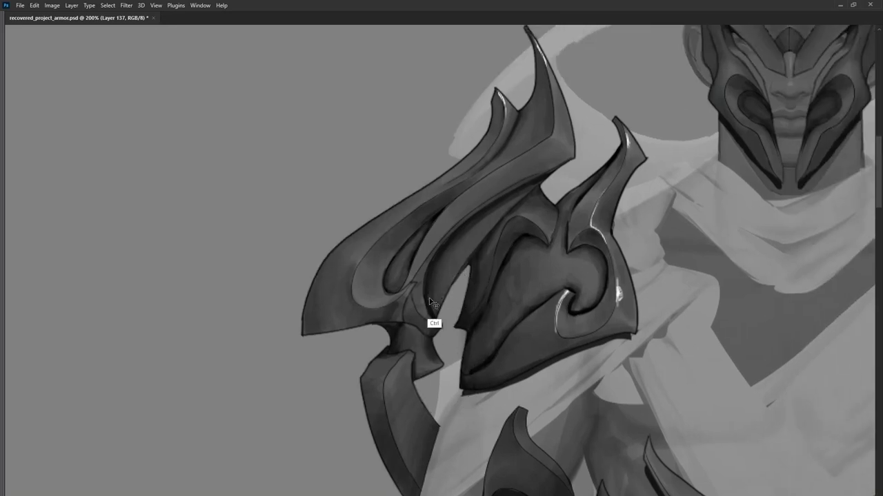
key("ctrl+z")
key("ctrl+plus")
key("ctrl+plus")
key("x")
left_click_drag(418, 236, 504, 150)
key("ctrl+z")
mouse_move(431, 227)
left_mouse_down()
mouse_move(559, 125)
mouse_move(543, 132)
left_mouse_up()
key("ctrl+z")
key("ctrl+z")
key("ctrl+z")
Step: Paint a light gray ground plane in the empty area beside the shoulder armor with a 40 px brush
mouse_move(413, 243)
left_mouse_down()
mouse_move(510, 157)
mouse_move(391, 217)
mouse_move(366, 282)
mouse_move(535, 311)
mouse_move(529, 336)
mouse_move(545, 323)
left_mouse_up()
key("Tab")
key("ctrl+minus")
key("ctrl+minus")
left_click_drag(371, 231, 475, 322)
left_click_drag(816, 122, 795, 113)
key("bracketright")
key("bracketright")
key("bracketright")
key("bracketright")
key("bracketright")
key("bracketright")
key("bracketright")
key("bracketright")
key("bracketright")
mouse_move(319, 244)
left_mouse_down()
mouse_move(344, 304)
mouse_move(350, 298)
mouse_move(321, 242)
mouse_move(465, 247)
mouse_move(470, 279)
left_mouse_up()
Step: Add a new layer and paint a lighter ball resting on the ground plane with a 60 px brush
key("ctrl+shift+alt+n")
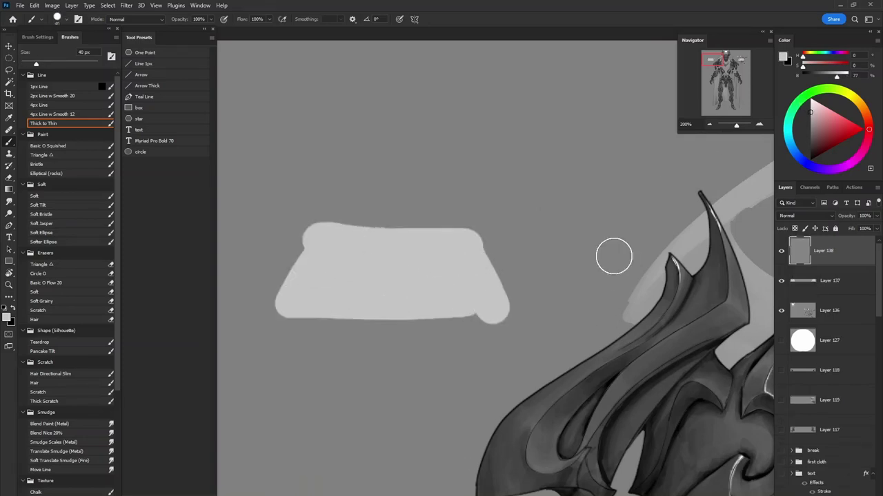
key("bracketright")
key("bracketright")
left_click(389, 222)
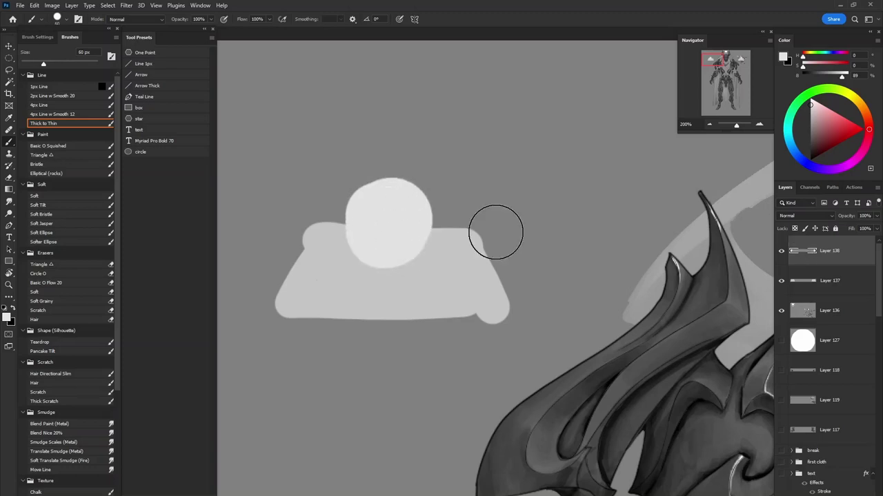
Step: Add a layer between the ball and the ground plane and paint a black contact shadow under the ball with the Soft brush
key("ctrl+bracketleft")
left_click(57, 196)
key("ctrl+shift+alt+n")
key("d")
key("bracketleft")
key("bracketleft")
mouse_move(370, 268)
left_mouse_down()
mouse_move(400, 267)
mouse_move(379, 263)
mouse_move(389, 260)
mouse_move(399, 261)
mouse_move(349, 265)
mouse_move(603, 276)
left_mouse_up()
key("bracketright")
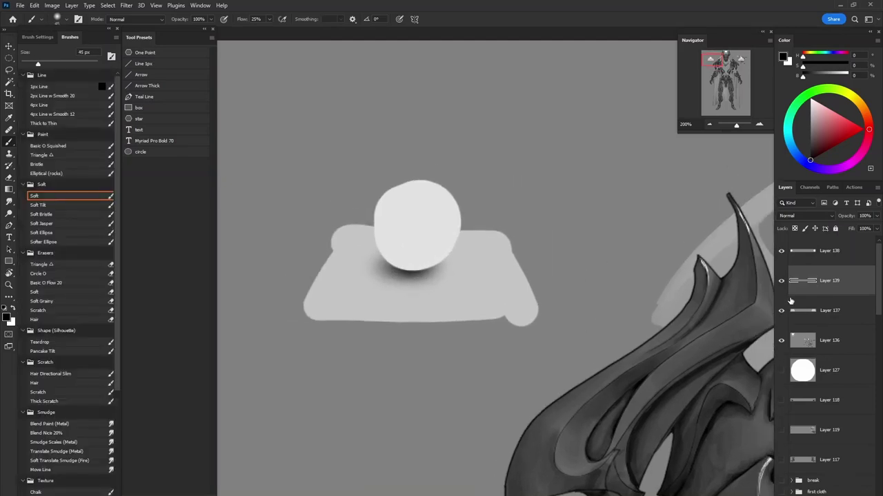
Step: Hide the three layers of the ball sketch and add a new layer above them
left_click(781, 311)
left_click(781, 310)
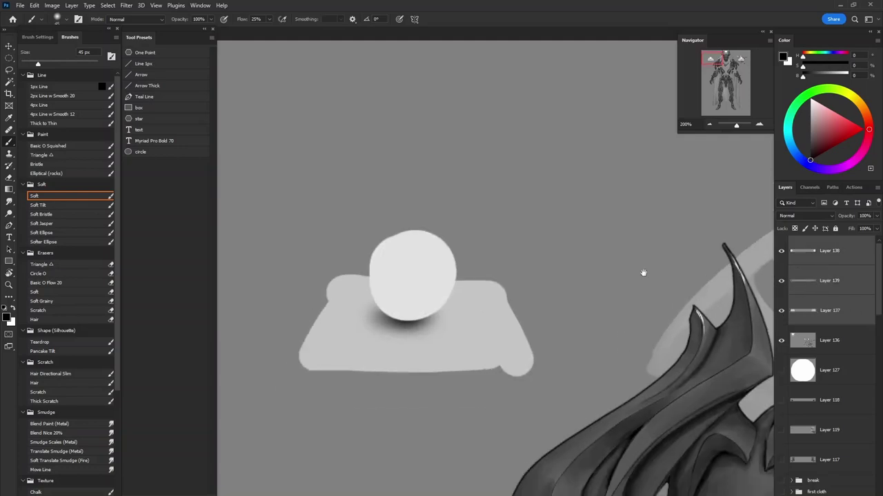
scroll(644, 274, "down", 5)
key("z")
left_click_drag(448, 295, 504, 294)
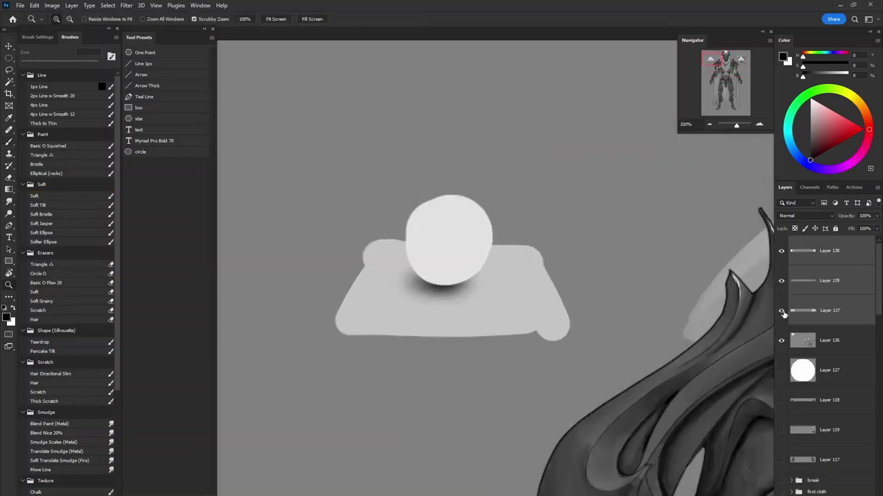
left_click(781, 257)
key("b")
key("ctrl+shift+alt+n")
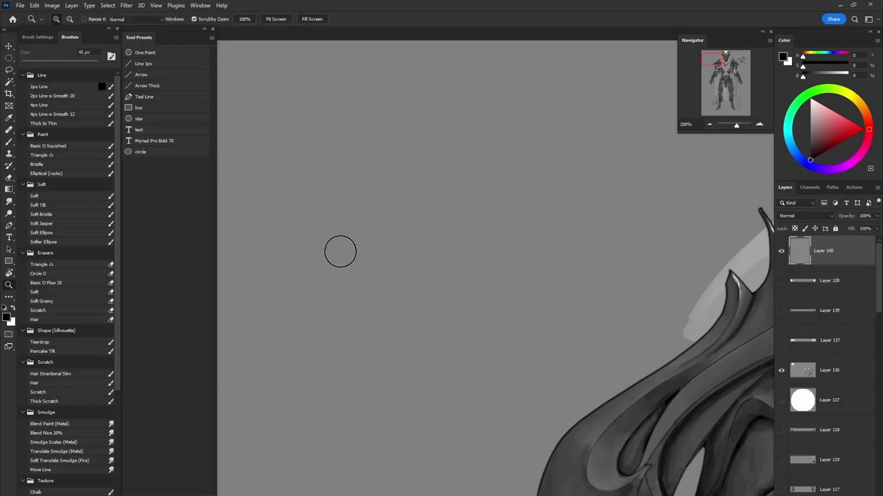
Step: Paint a new light gray ground plane beside the shoulder armor with an enlarged Triangle brush
left_click(66, 155)
key("bracketright")
key("bracketright")
key("bracketright")
mouse_move(384, 246)
left_mouse_down()
mouse_move(374, 305)
mouse_move(446, 251)
mouse_move(479, 241)
mouse_move(517, 297)
left_mouse_up()
Step: Add a new layer and paint a slightly darker upright slab standing on the ground plane
key("bracketleft")
key("bracketleft")
key("ctrl+shift+alt+n")
left_click_drag(811, 111, 811, 126)
key("bracketleft")
key("bracketleft")
mouse_move(414, 200)
left_mouse_down()
mouse_move(416, 247)
mouse_move(420, 153)
left_mouse_up()
key("ctrl+z")
left_click_drag(811, 126, 811, 113)
key("bracketleft")
key("bracketleft")
mouse_move(413, 158)
left_mouse_down()
mouse_move(424, 251)
mouse_move(439, 230)
mouse_move(422, 264)
mouse_move(435, 148)
mouse_move(418, 158)
mouse_move(442, 126)
mouse_move(414, 197)
mouse_move(412, 267)
left_mouse_up()
Step: Draw a thick white arrow pointing down toward the upright slab from its upper right to mark the light direction
key("bracketleft")
key("bracketleft")
key("x")
left_click_drag(606, 77, 491, 162)
left_click_drag(528, 116, 491, 162)
left_click_drag(491, 163, 552, 146)
Step: Add a new layer and paint the slab's dark gray cast shadow across the ground plane, away from the light
key("x")
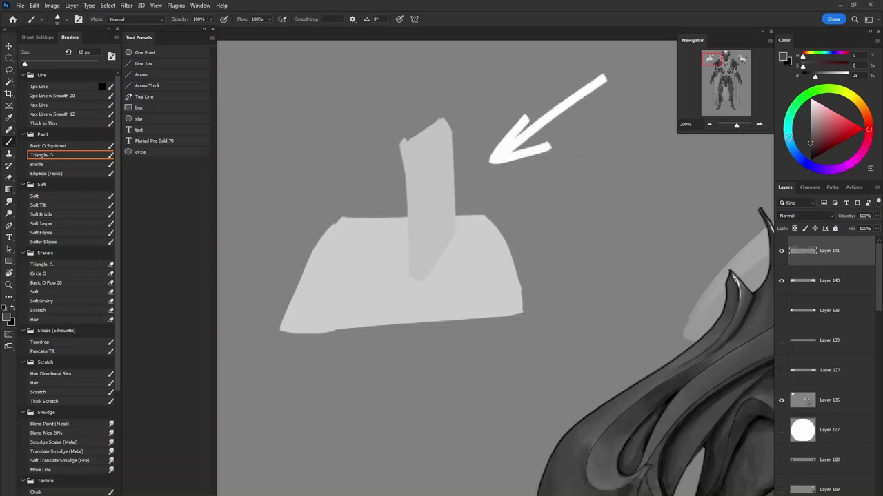
key("ctrl+shift+alt+n")
key("bracketleft")
mouse_move(412, 284)
left_mouse_down()
mouse_move(350, 282)
mouse_move(404, 276)
mouse_move(407, 253)
mouse_move(410, 279)
mouse_move(379, 253)
mouse_move(359, 254)
mouse_move(391, 257)
mouse_move(349, 276)
mouse_move(390, 274)
mouse_move(321, 288)
mouse_move(314, 277)
mouse_move(297, 302)
mouse_move(340, 256)
left_mouse_up()
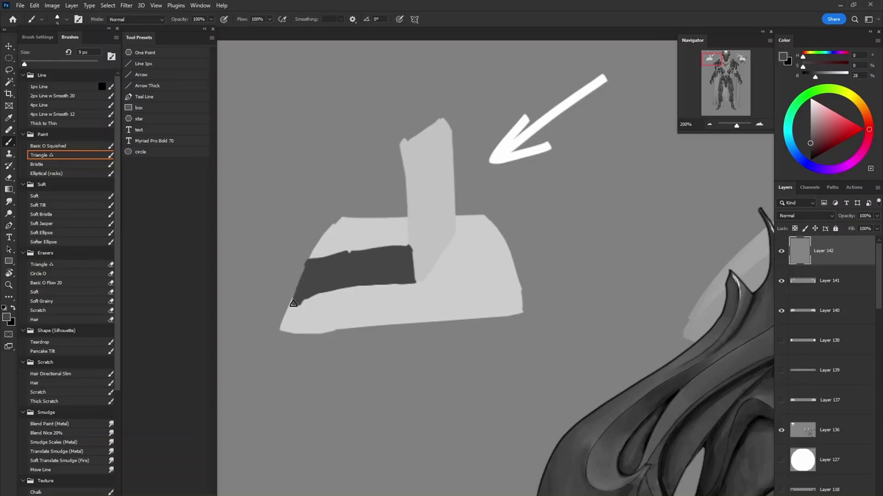
left_click_drag(312, 294, 400, 282)
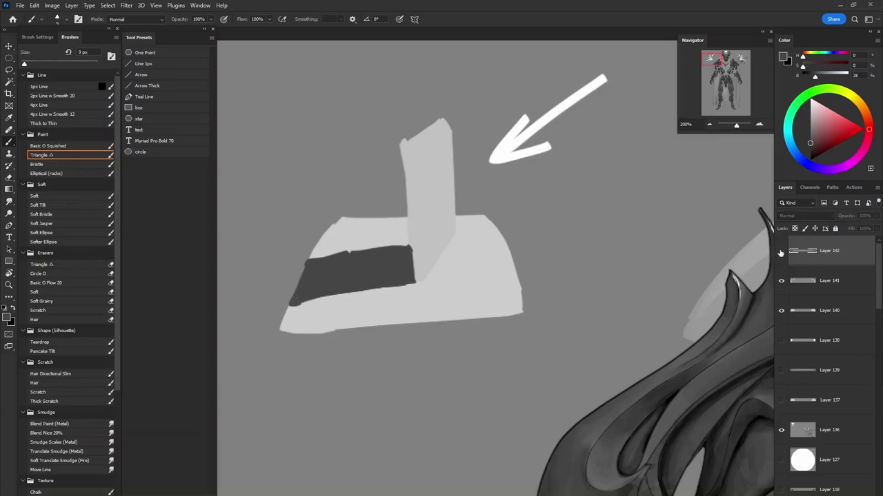
Step: Reduce the cast shadow layer's opacity to 52% and toggle its visibility to compare
mouse_move(841, 218)
left_mouse_down()
mouse_move(827, 218)
mouse_move(859, 218)
left_mouse_up()
mouse_move(627, 302)
left_mouse_down()
mouse_move(626, 342)
mouse_move(645, 298)
left_mouse_up()
left_click(782, 254)
left_click(782, 254)
mouse_move(848, 220)
left_mouse_down()
mouse_move(837, 220)
mouse_move(846, 219)
left_mouse_up()
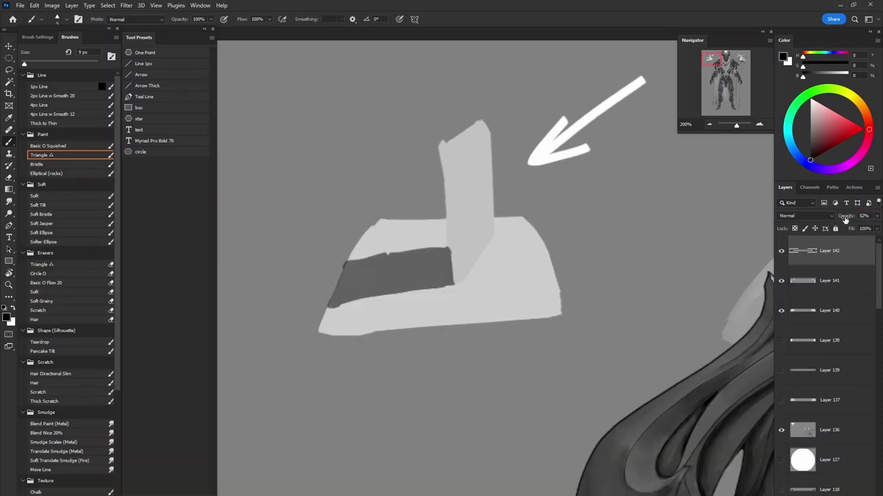
left_click_drag(688, 302, 664, 392)
left_click_drag(754, 262, 781, 244)
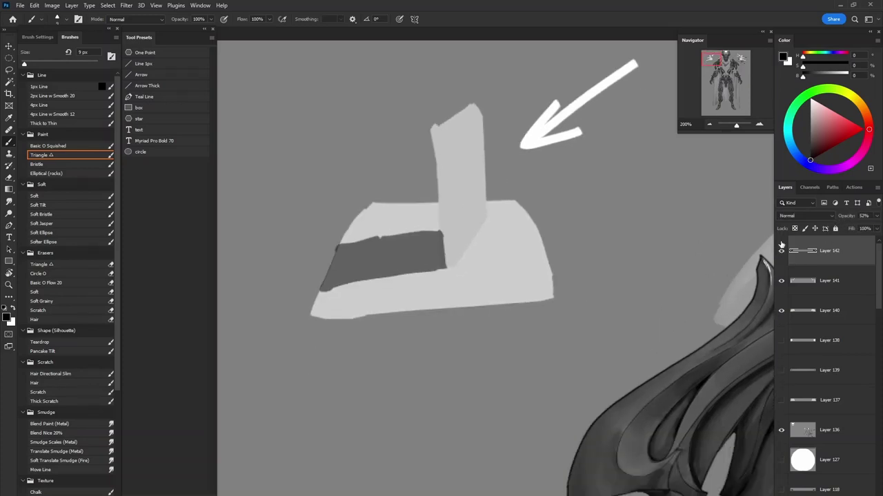
Step: Soften the far end of the slab's cast shadow with the Soft Translate Smudge (Fire) brush
mouse_move(700, 298)
left_mouse_down()
mouse_move(688, 355)
mouse_move(674, 250)
mouse_move(687, 283)
left_mouse_up()
key("r")
left_click(66, 461)
mouse_move(310, 324)
left_mouse_down()
mouse_move(351, 329)
mouse_move(349, 318)
mouse_move(367, 326)
mouse_move(397, 324)
left_mouse_up()
key("bracketleft")
key("bracketleft")
mouse_move(366, 247)
left_mouse_down()
mouse_move(394, 239)
mouse_move(388, 232)
left_mouse_up()
key("bracketleft")
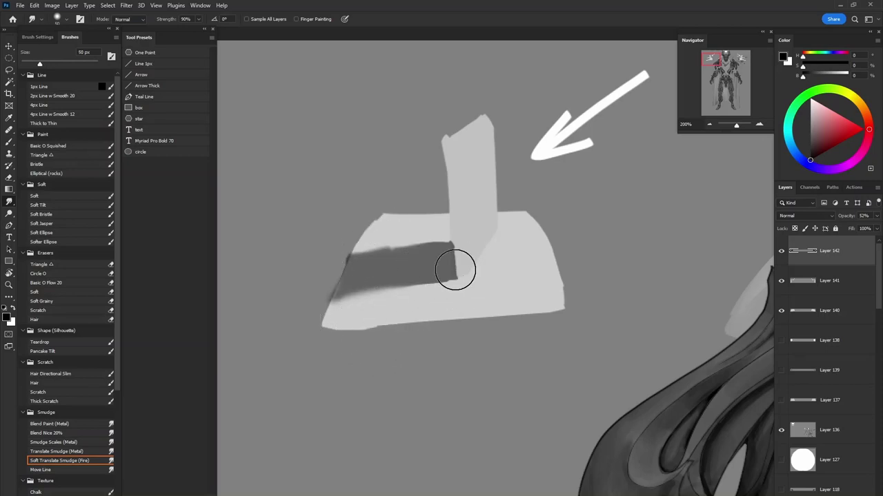
key("b")
key("x")
left_click_drag(441, 290, 483, 289)
key("ctrl+z")
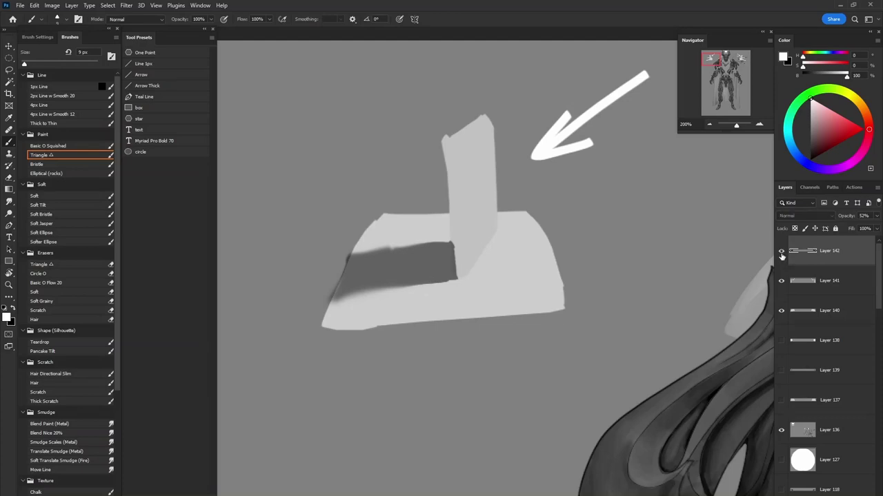
Step: Hide the layers of the slab shadow sketch and add an empty, hidden layer beneath the cast shadow layer
left_click(781, 280)
left_click_drag(759, 299, 733, 331)
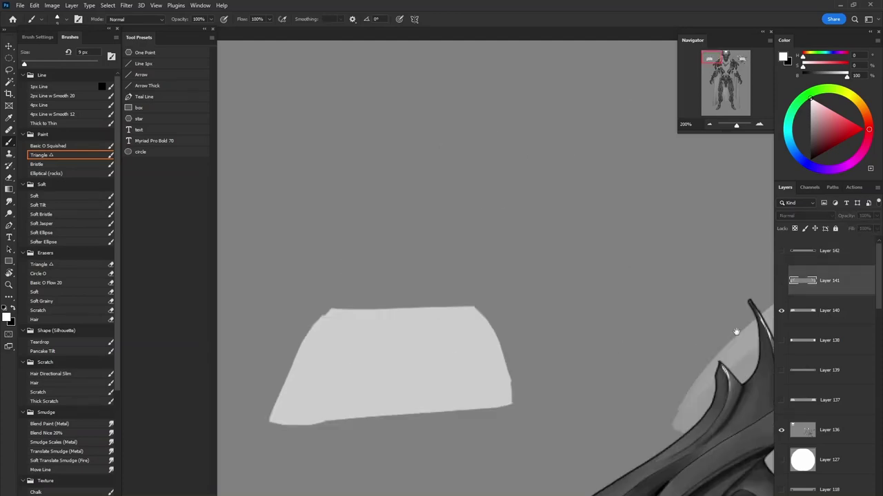
left_click_drag(688, 350, 664, 365)
key("ctrl+shift+alt+n")
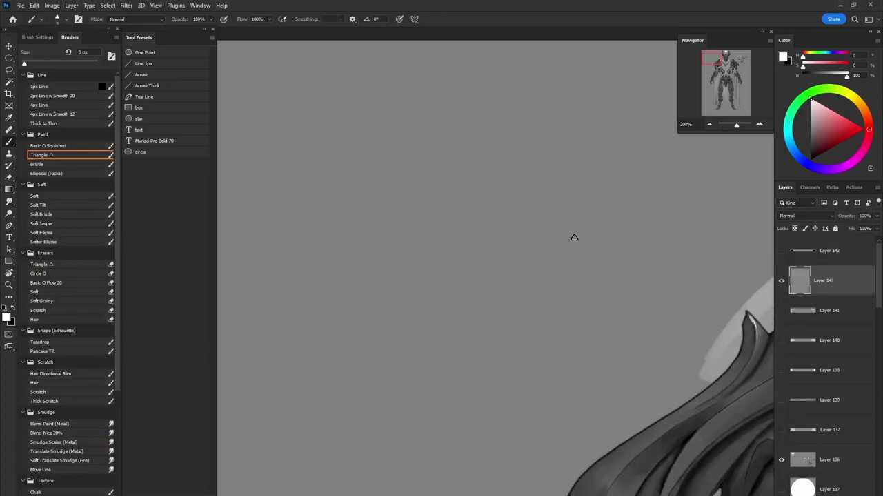
left_click(782, 280)
left_click_drag(738, 315, 655, 250)
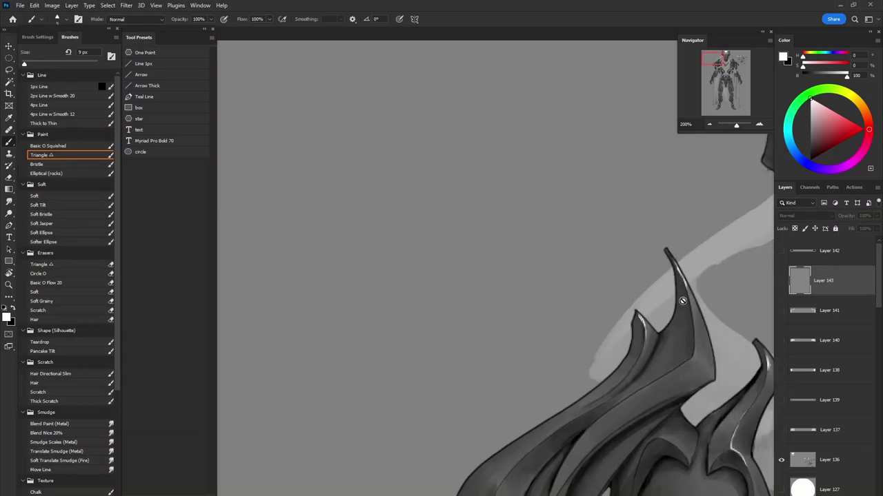
left_click_drag(495, 371, 510, 328)
key("ctrl+minus")
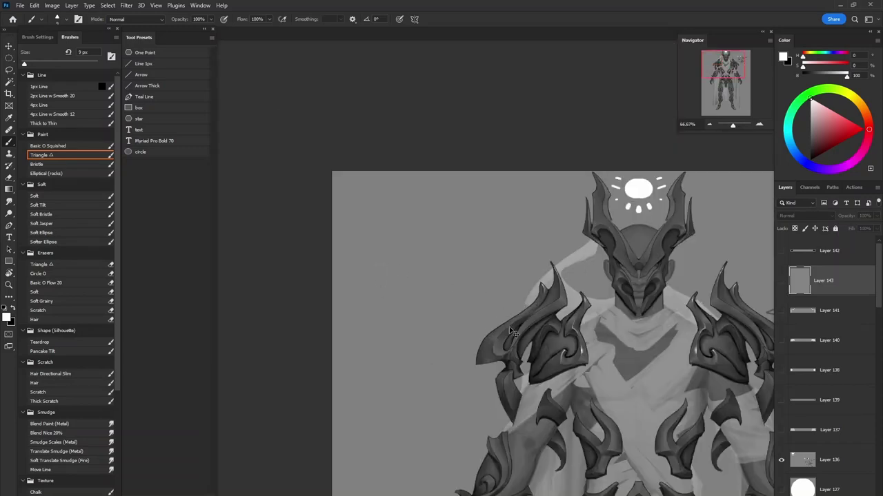
left_click_drag(567, 324, 467, 252)
key("ctrl+plus")
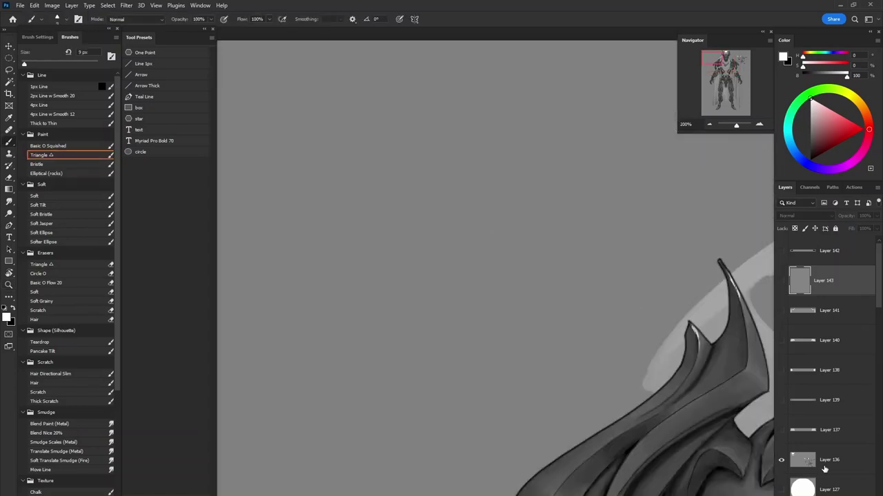
Step: Add a new layer and paint a simplified figure's light gray helmet and two shoulder plates with the Triangle brush
key("ctrl+shift+alt+n")
left_click(810, 118)
key("bracketright")
key("bracketright")
key("bracketright")
key("bracketright")
mouse_move(402, 166)
left_mouse_down()
mouse_move(400, 196)
mouse_move(393, 161)
mouse_move(419, 185)
mouse_move(412, 196)
left_mouse_up()
key("ctrl+z")
key("bracketleft")
key("bracketleft")
key("bracketright")
mouse_move(363, 238)
left_mouse_down()
mouse_move(345, 231)
mouse_move(400, 259)
left_mouse_up()
mouse_move(456, 235)
left_mouse_down()
mouse_move(479, 227)
mouse_move(517, 249)
left_mouse_up()
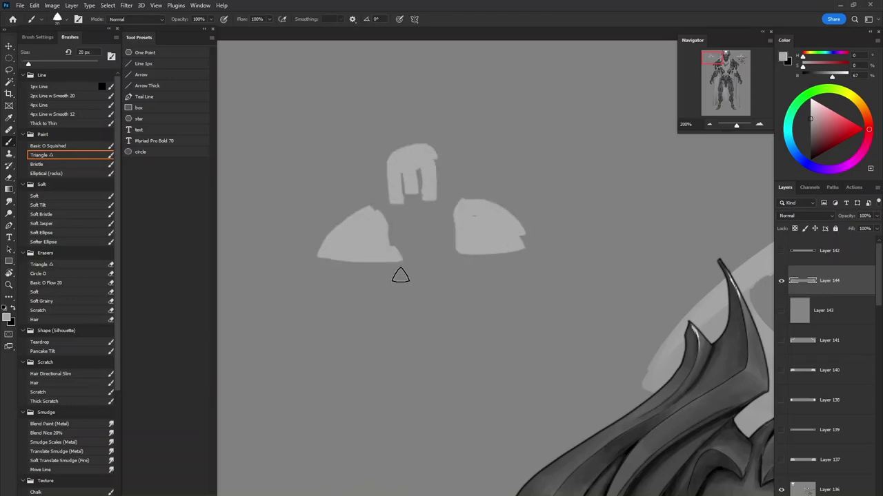
Step: Paint the simplified figure's torso and two legs, and place a white light source to its upper right
left_click_drag(408, 240, 434, 262)
mouse_move(390, 317)
left_mouse_down()
mouse_move(387, 379)
mouse_move(404, 382)
left_mouse_up()
mouse_move(442, 326)
left_mouse_down()
mouse_move(444, 355)
mouse_move(453, 319)
left_mouse_up()
key("x")
left_click_drag(545, 73, 552, 76)
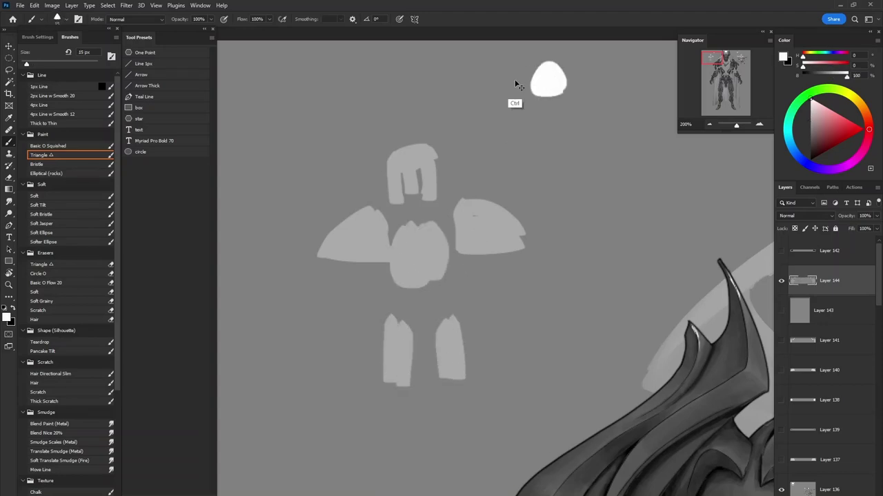
Step: Undo the white light source and repaint it closer to the figure's helmet
key("ctrl+z")
left_click_drag(482, 72, 489, 76)
Step: Add a new layer above the simplified figure and lasso a selection around the whole figure
key("ctrl+shift+alt+n")
left_click_drag(520, 191, 538, 227)
key("l")
mouse_move(562, 159)
left_mouse_down()
mouse_move(348, 412)
mouse_move(562, 160)
left_mouse_up()
key("g")
key("x")
left_click_drag(416, 451, 428, 414)
key("ctrl+z")
key("ctrl+d")
Step: Clip the new empty layer to the simplified figure's layer
scroll(482, 275, "down", 3)
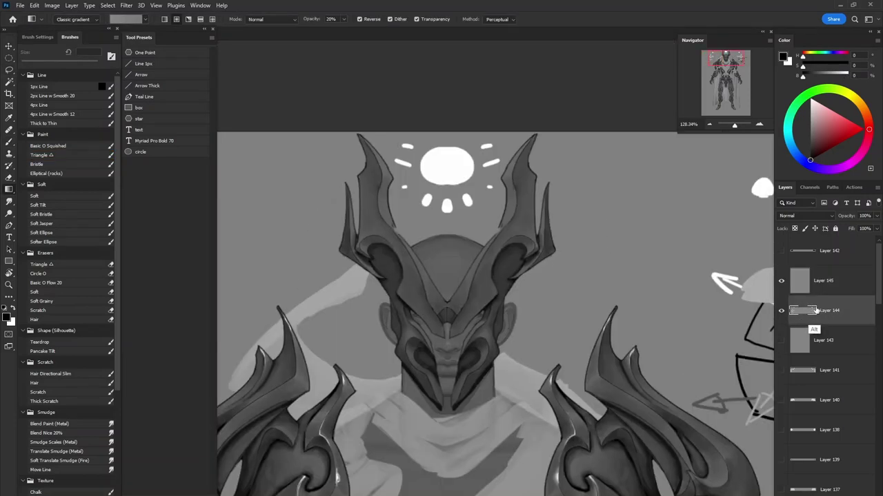
left_click(816, 306, "alt")
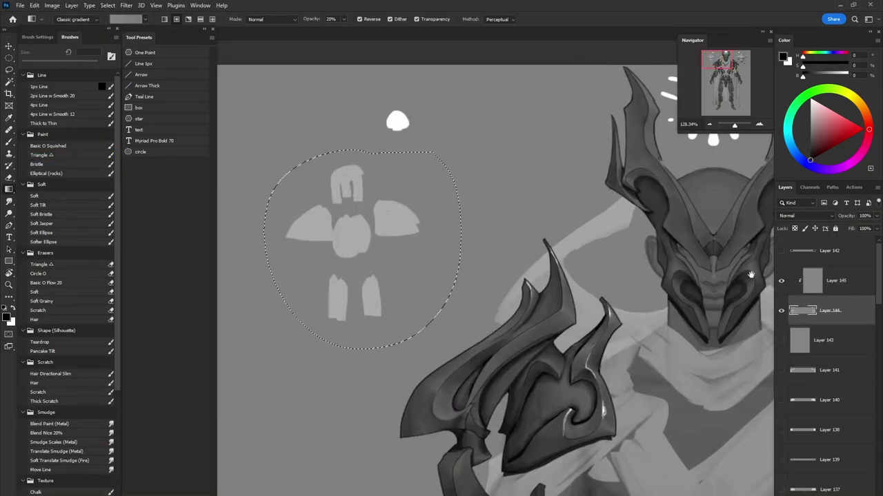
key("z")
left_click(331, 252)
Step: With the Soft brush at 200 px, brighten the figure's helmet and shoulders with white and darken the legs with black
key("b")
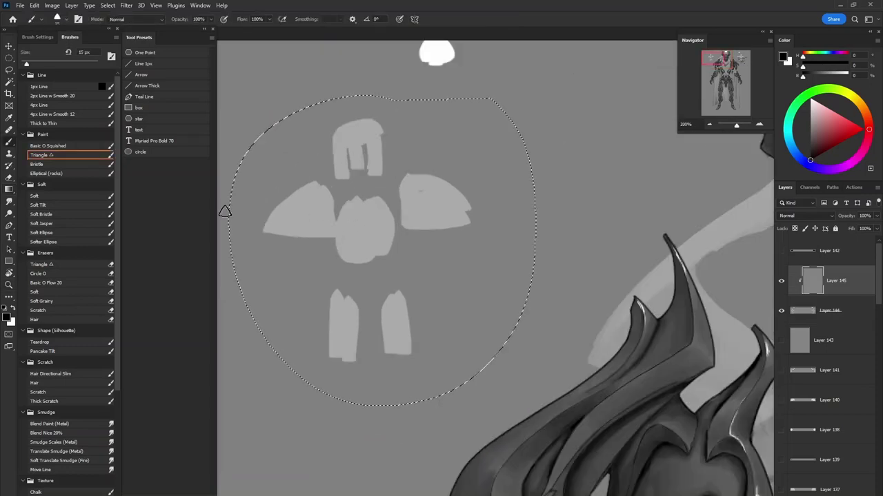
left_click(64, 197)
key("x")
key("bracketleft")
key("bracketleft")
key("bracketleft")
key("bracketleft")
key("bracketright")
key("bracketright")
mouse_move(403, 150)
left_mouse_down()
mouse_move(430, 143)
mouse_move(411, 152)
mouse_move(445, 163)
mouse_move(334, 141)
mouse_move(384, 153)
mouse_move(296, 158)
mouse_move(483, 148)
mouse_move(342, 154)
left_mouse_up()
key("x")
mouse_move(306, 276)
left_mouse_down()
mouse_move(423, 355)
mouse_move(344, 379)
mouse_move(425, 379)
left_mouse_up()
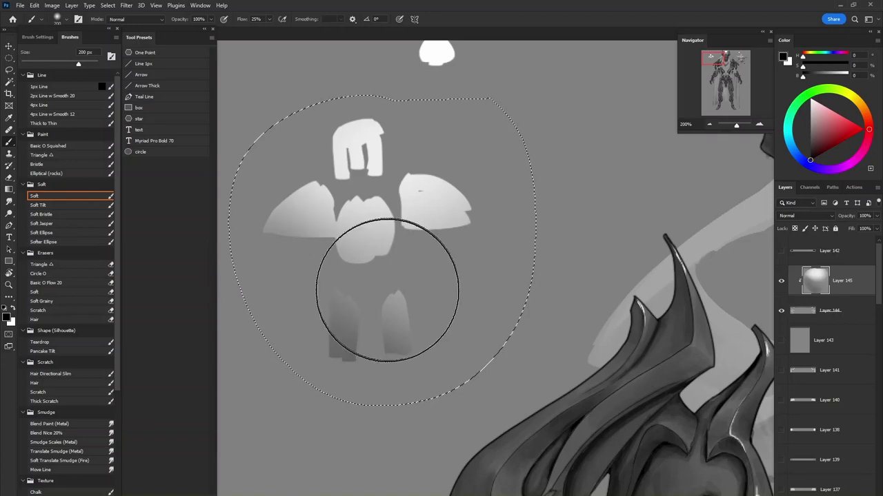
Step: Smooth the gradient over the torso and shoulders using sampled light grays and a 125 px Soft brush, and deselect
key("space")
left_click_drag(522, 276, 546, 199)
left_click_drag(521, 251, 550, 201)
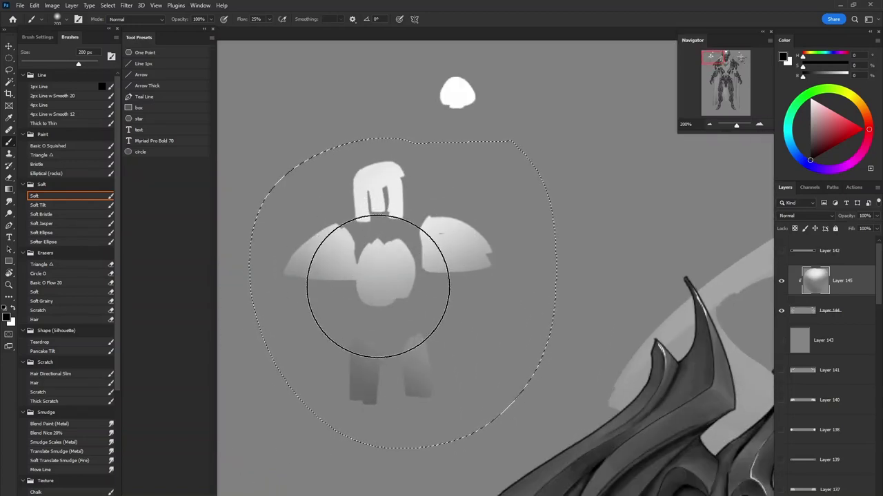
left_click_drag(384, 276, 424, 245)
key("bracketleft")
key("bracketleft")
left_click(397, 283, "alt")
key("bracketleft")
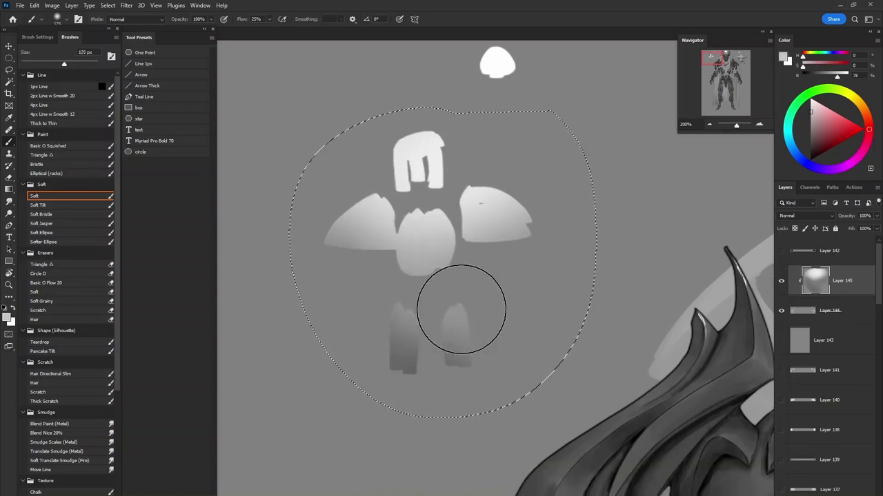
left_click(424, 193, "alt")
mouse_move(423, 194)
left_mouse_down()
mouse_move(386, 200)
mouse_move(446, 207)
left_mouse_up()
key("ctrl+d")
Step: Compare the figure with and without its soft top-to-bottom shading, and leave the gradient layer hidden
mouse_move(492, 267)
left_mouse_down()
mouse_move(457, 325)
mouse_move(475, 264)
left_mouse_up()
scroll(475, 264, "down", 3)
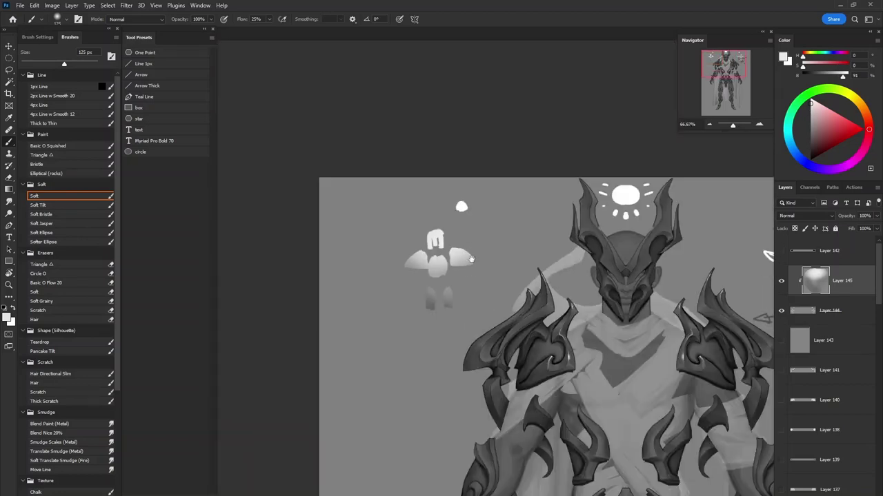
scroll(474, 264, "up", 1)
left_click(781, 311)
left_click(781, 310)
left_click(782, 310)
left_click(782, 311)
left_click(780, 280)
left_click(781, 310)
left_click(781, 310)
left_click(780, 280)
left_click(780, 281)
Step: Add another clipped layer directly above the figure's shapes and choose the Basic O Squished brush
left_click(827, 310)
key("z")
left_click_drag(369, 249, 397, 250)
key("ctrl+alt+shift+n")
key("b")
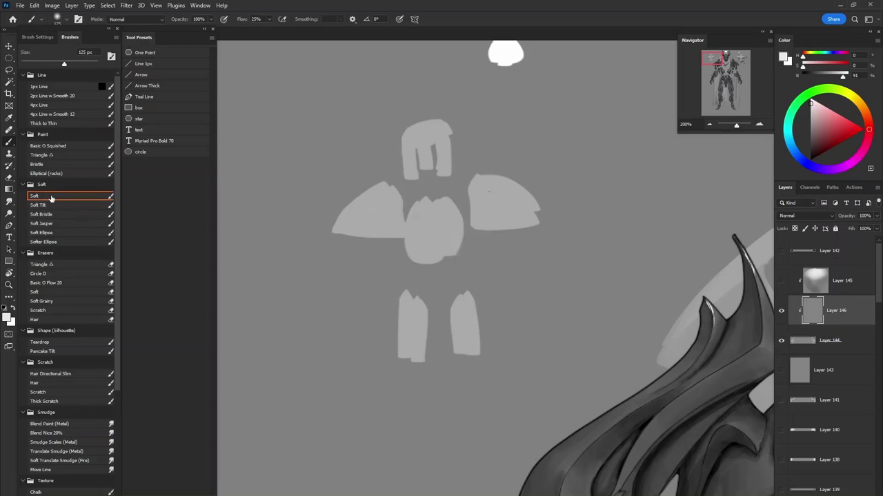
left_click(45, 146)
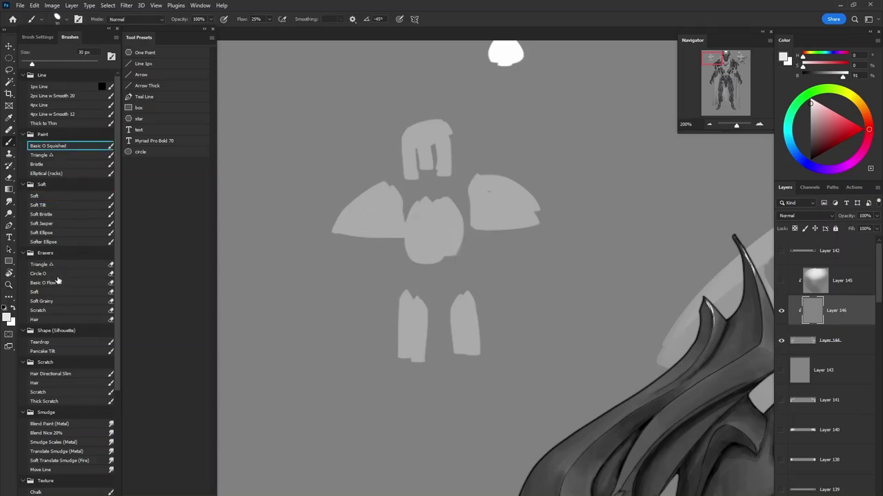
Step: Shade the figure's left shoulder plate from black at its outer edge to lighter sampled grays towards the torso
scroll(388, 296, "up", 2)
mouse_move(388, 296)
left_mouse_down()
mouse_move(396, 245)
mouse_move(341, 261)
mouse_move(348, 234)
mouse_move(331, 272)
mouse_move(384, 224)
mouse_move(354, 279)
left_mouse_up()
key("d")
left_click(376, 226, "alt")
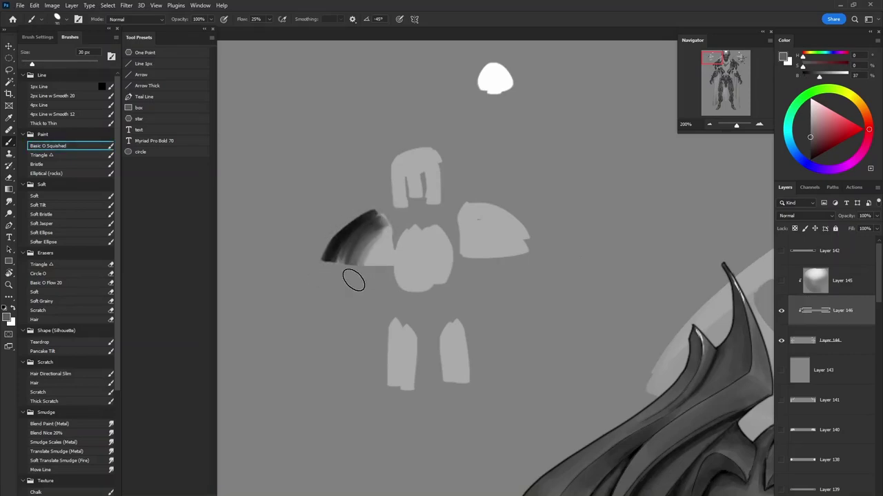
mouse_move(362, 235)
left_mouse_down()
mouse_move(333, 280)
mouse_move(372, 223)
mouse_move(364, 237)
mouse_move(379, 225)
mouse_move(345, 273)
mouse_move(380, 231)
mouse_move(365, 266)
left_mouse_up()
left_click(378, 243, "alt")
Step: Set the brush opacity to 40% and shade the torso as a sphere with dark edges and a lighter center
key("4")
key("d")
mouse_move(398, 240)
left_mouse_down()
mouse_move(412, 290)
mouse_move(451, 260)
mouse_move(402, 245)
mouse_move(437, 274)
mouse_move(419, 256)
mouse_move(442, 260)
mouse_move(406, 258)
mouse_move(437, 253)
mouse_move(435, 230)
mouse_move(407, 275)
left_mouse_up()
key("bracketleft")
left_click(419, 255, "alt")
key("bracketright")
left_click(417, 256, "alt")
left_click(407, 275, "alt")
key("d")
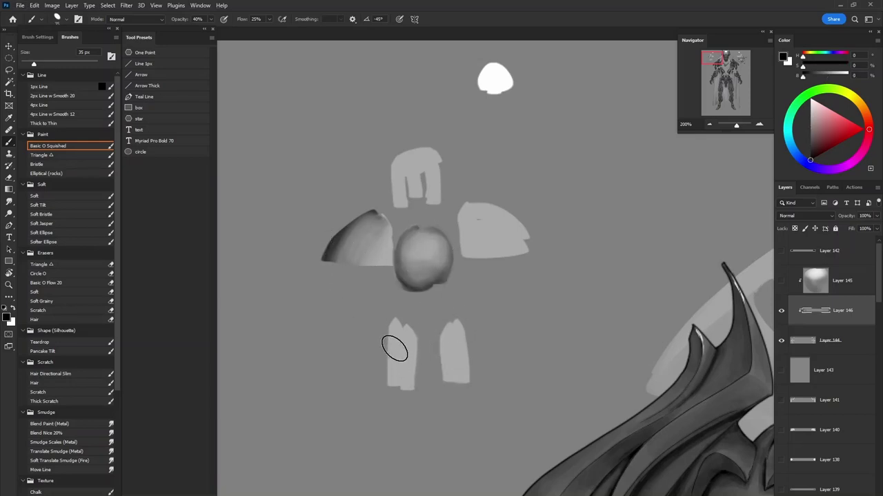
Step: Shade the figure's left leg as a cylinder with dark sides and a lighter vertical band of sampled gray
key("bracketright")
left_click_drag(390, 376, 384, 384)
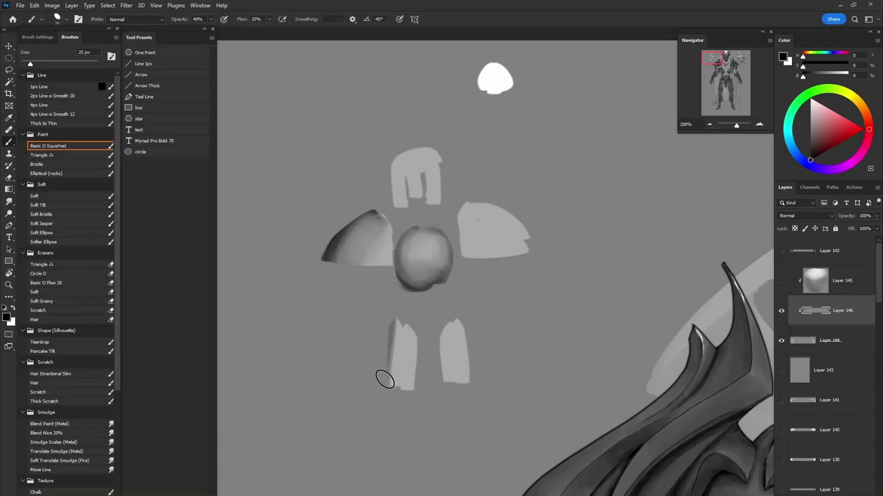
mouse_move(393, 353)
left_mouse_down()
mouse_move(423, 328)
mouse_move(410, 398)
left_mouse_up()
left_click(417, 346, "alt")
key("bracketleft")
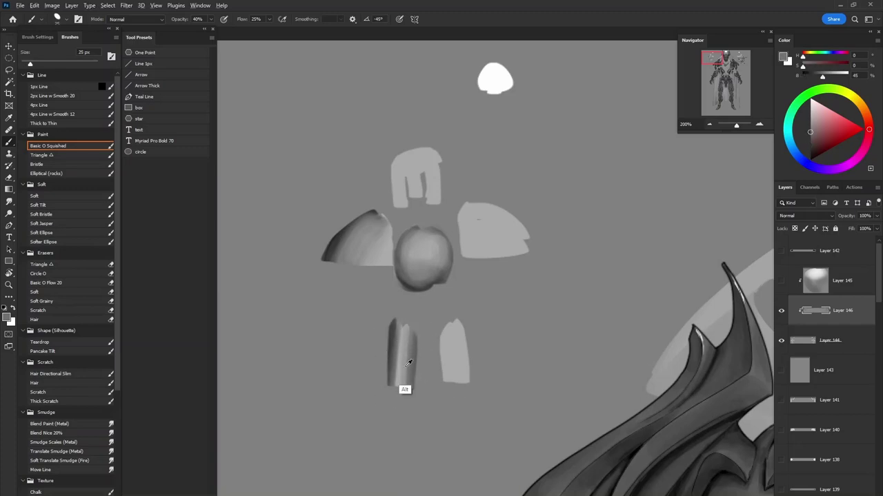
left_click(399, 345, "alt")
key("bracketleft")
key("bracketleft")
key("bracketleft")
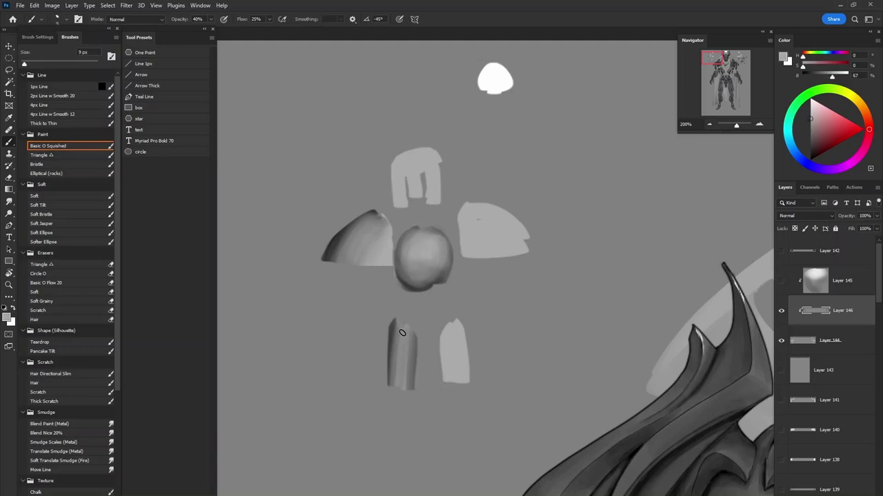
Step: Shade the helmet's rim, sides and face opening with sampled grays so that it reads as a rounded form
key("bracketright")
mouse_move(395, 201)
left_mouse_down()
mouse_move(410, 144)
mouse_move(444, 179)
mouse_move(440, 201)
mouse_move(411, 153)
mouse_move(389, 169)
mouse_move(400, 181)
mouse_move(408, 160)
mouse_move(434, 167)
mouse_move(434, 178)
mouse_move(444, 151)
left_mouse_up()
left_click(413, 158, "alt")
left_click(424, 155, "alt")
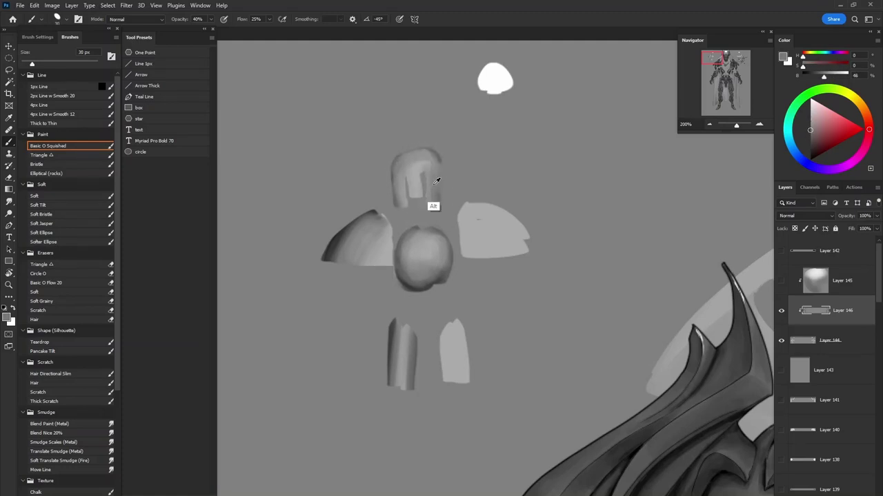
left_click(393, 191, "alt")
left_click(405, 217, "alt")
left_click(414, 170, "alt")
left_click(414, 171, "alt")
left_click_drag(414, 170, 413, 175)
key("d")
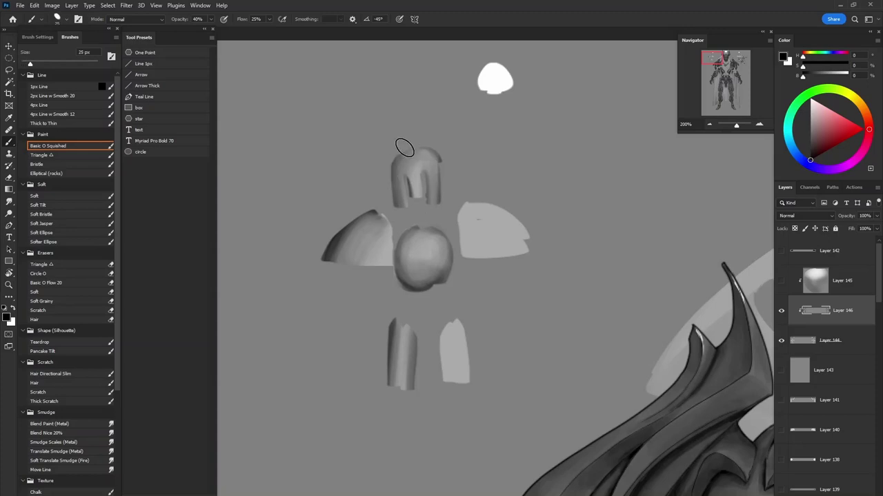
Step: Shade the figure's right shoulder plate with a 40 px brush, darkening its outer and lower edges and blending with sampled grays
left_click_drag(452, 149, 469, 260)
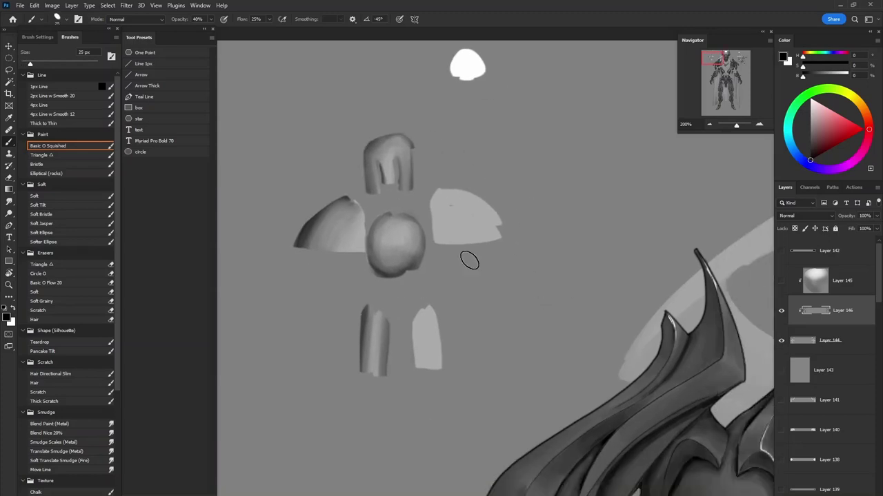
key("bracketright")
key("bracketright")
left_click_drag(473, 201, 485, 242)
left_click(485, 242, "alt")
mouse_move(464, 211)
left_mouse_down()
mouse_move(461, 228)
mouse_move(470, 207)
mouse_move(485, 234)
mouse_move(474, 199)
mouse_move(492, 216)
left_mouse_up()
left_click(451, 234, "alt")
left_click(475, 199, "alt")
Step: Hide the simplified figure's sketch layers, save the document and review the full armor
scroll(547, 347, "down", 5)
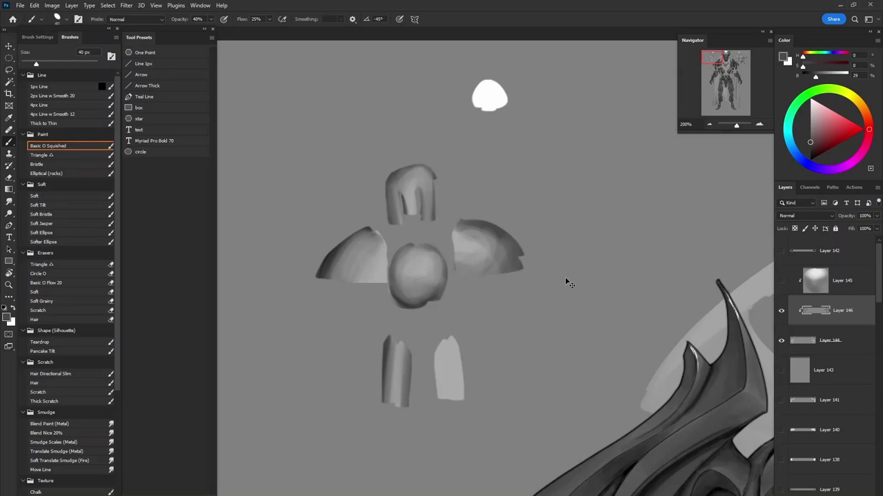
key("Tab")
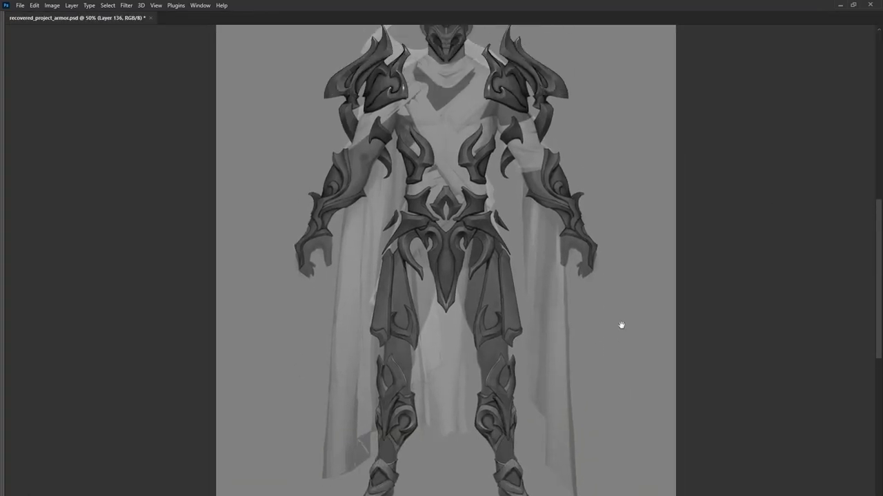
left_click_drag(594, 303, 596, 305)
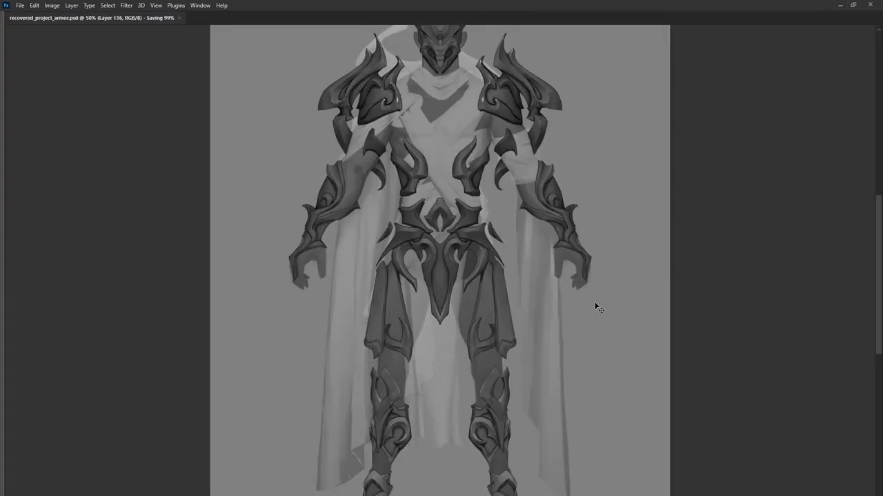
left_click_drag(606, 201, 552, 359)
key("Tab")
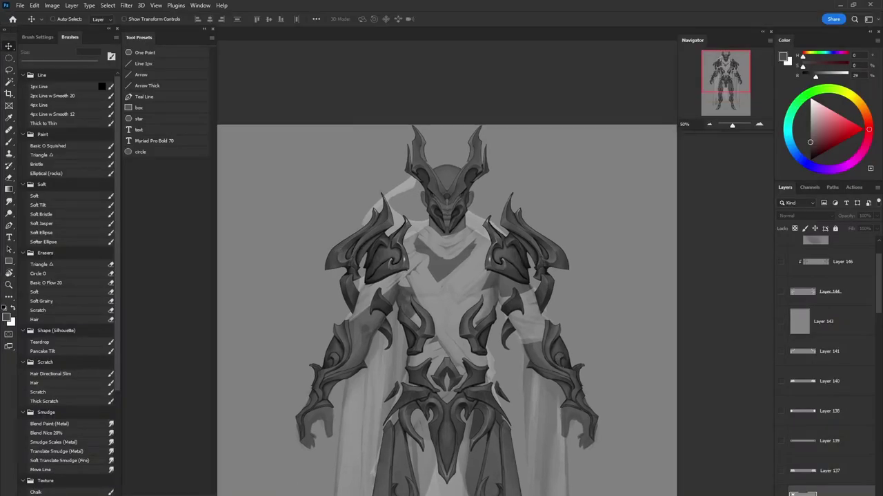
left_click(493, 266, "ctrl")
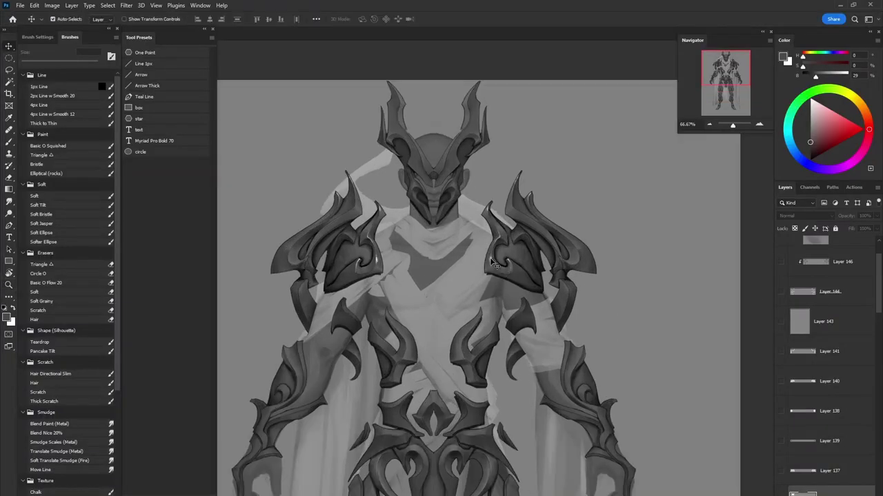